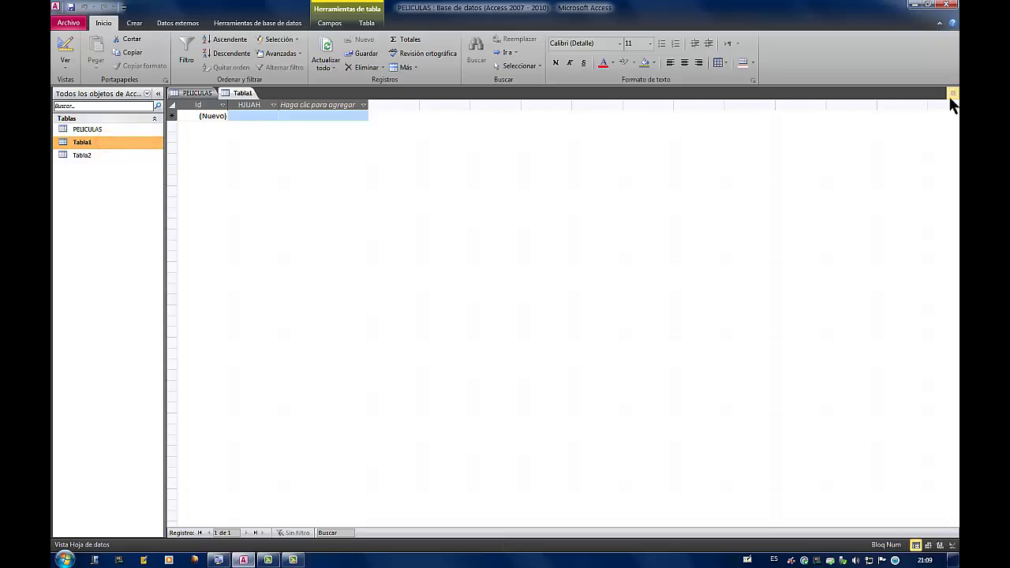
- Close the open Tabla1 and PELICULAS tables, and delete Tabla1 from the database
left_click(953, 93)
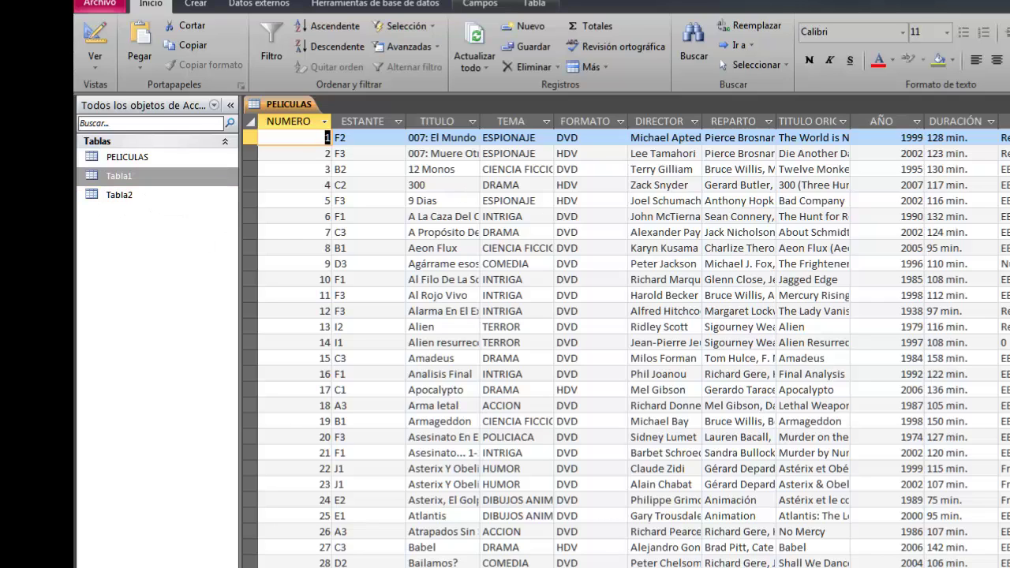
key("ctrl+w")
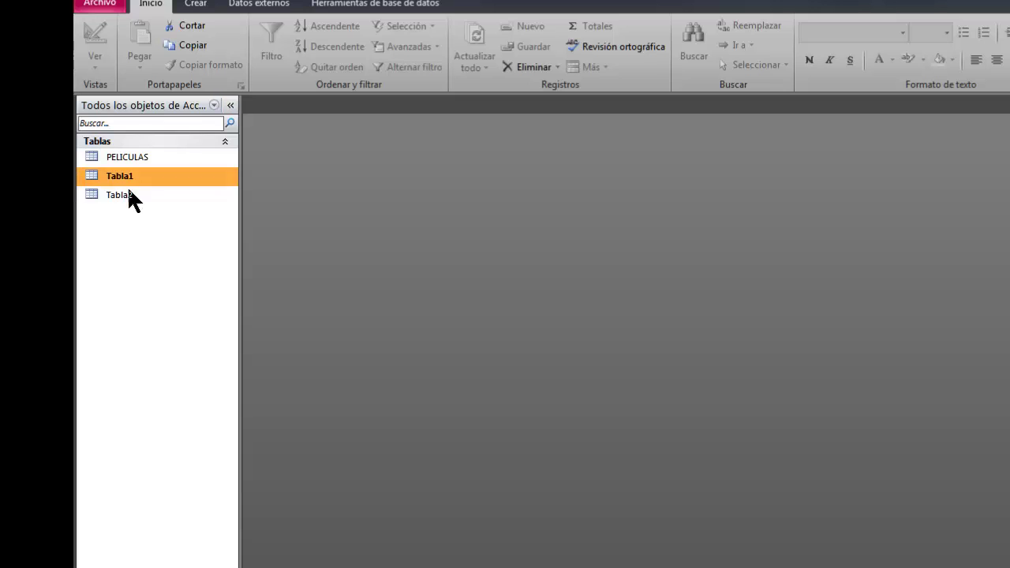
right_click(169, 181)
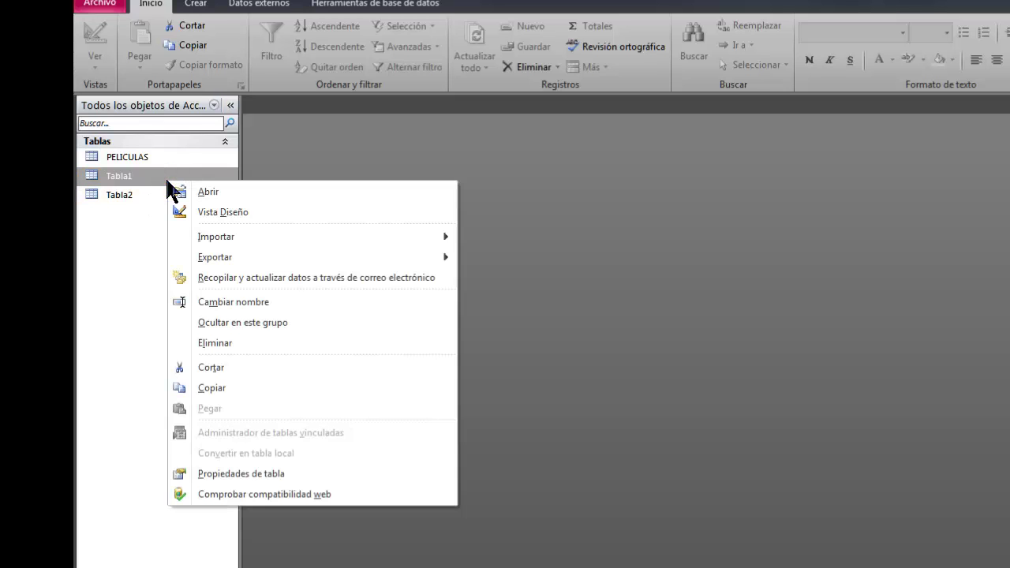
mouse_move(212, 258)
left_click(284, 344)
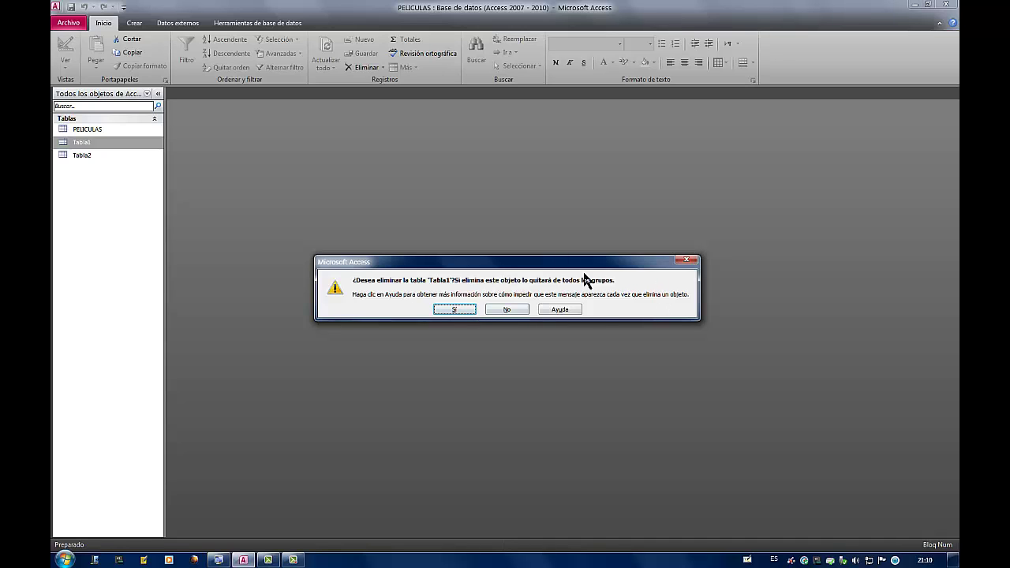
left_click(443, 310)
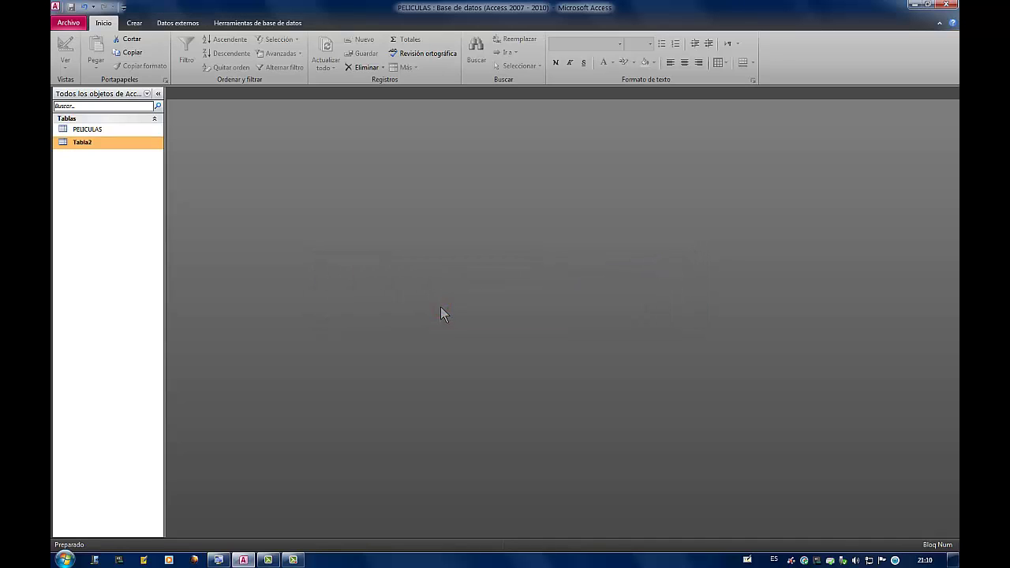
- Delete Tabla2 from the database and confirm its removal
right_click(88, 145)
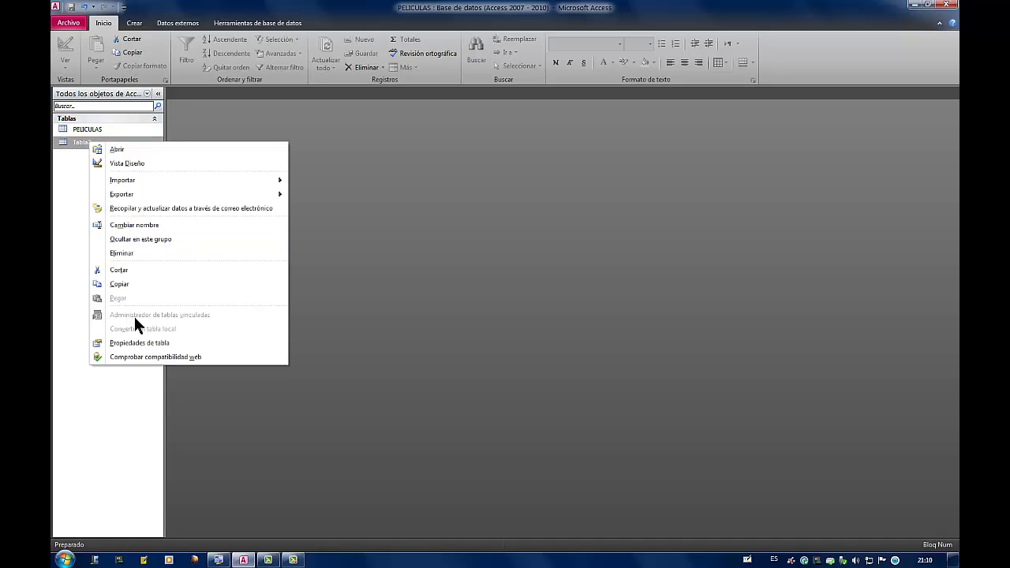
left_click(148, 254)
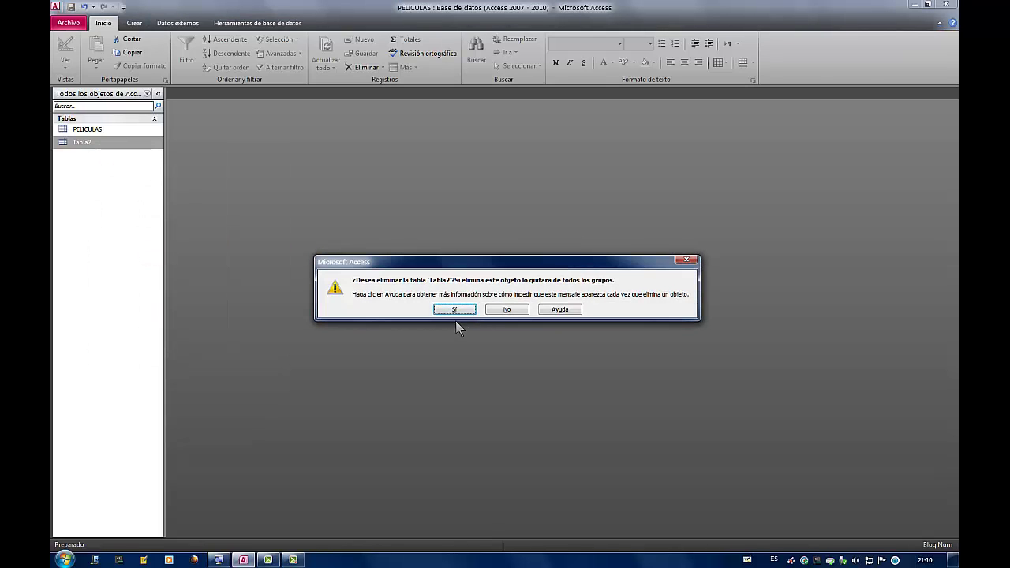
left_click(460, 312)
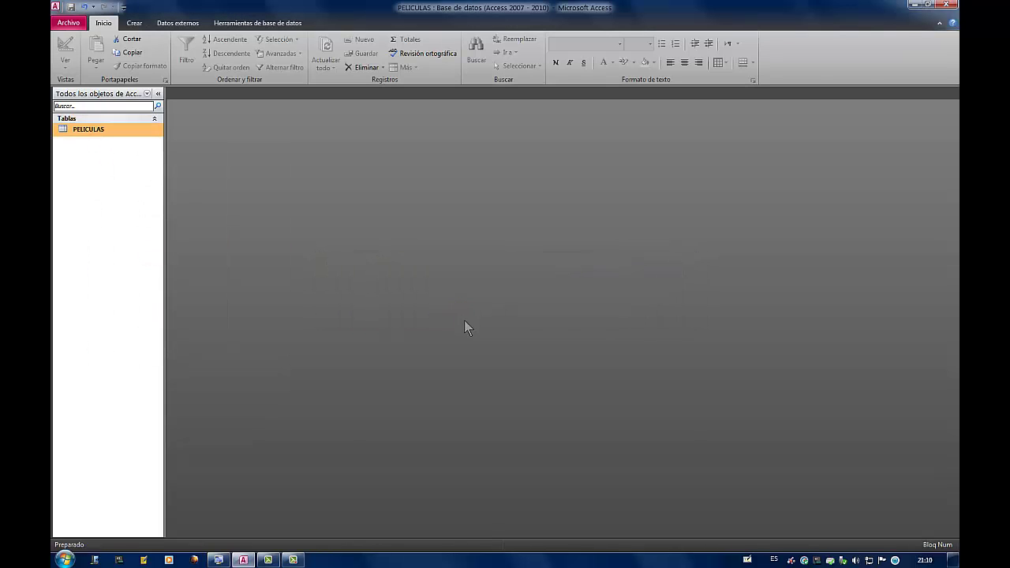
- Open the PELICULAS table and look through its records down to the last one and back to the first
double_click(99, 132)
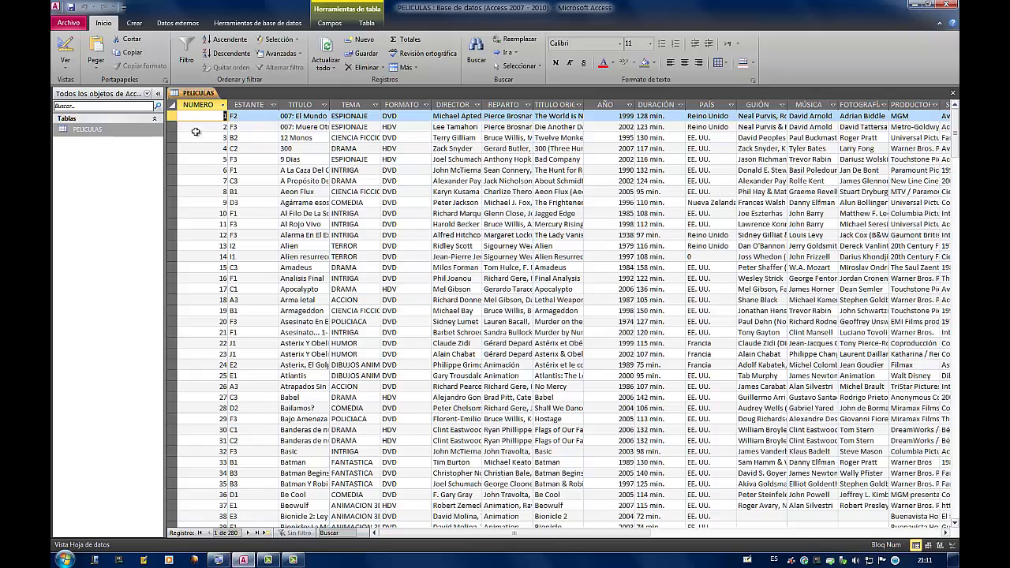
scroll(268, 461, "down", 20)
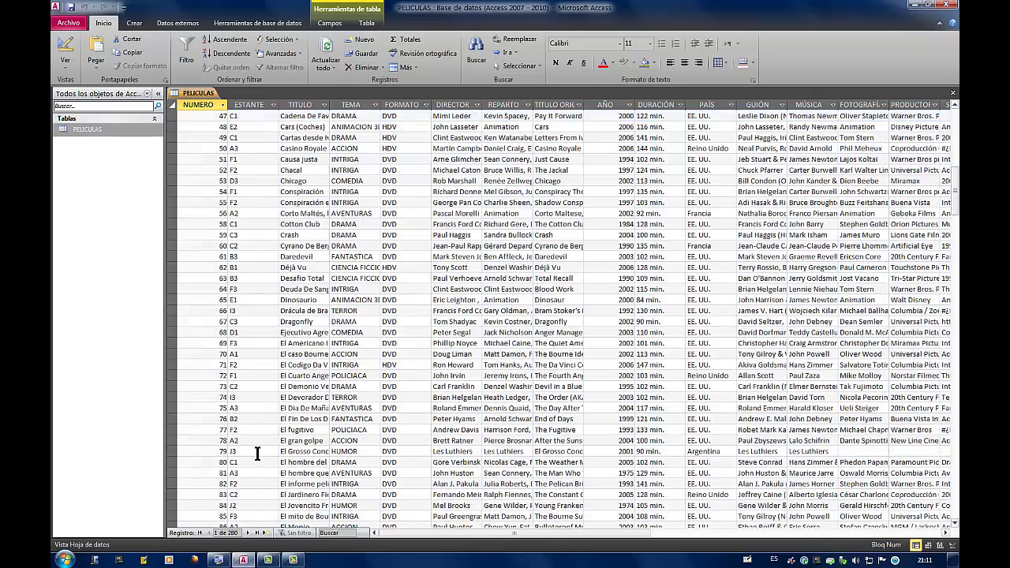
scroll(257, 453, "down", 17)
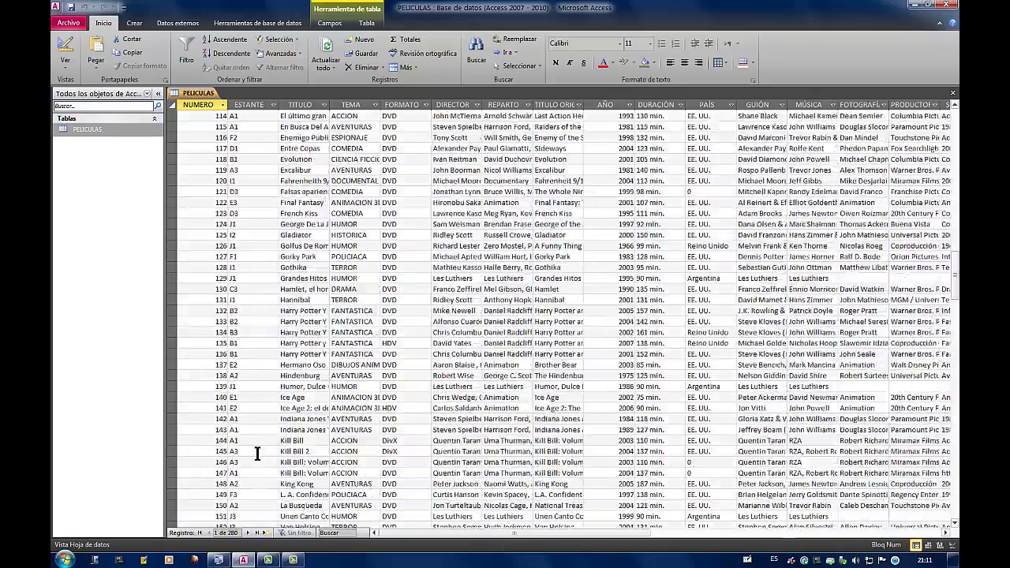
scroll(257, 453, "down", 20)
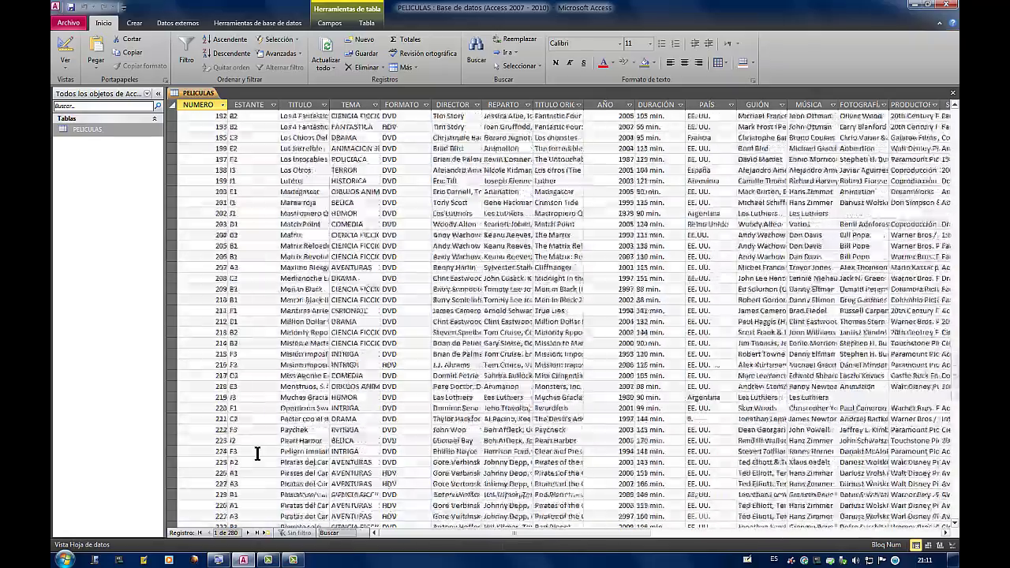
scroll(257, 453, "down", 15)
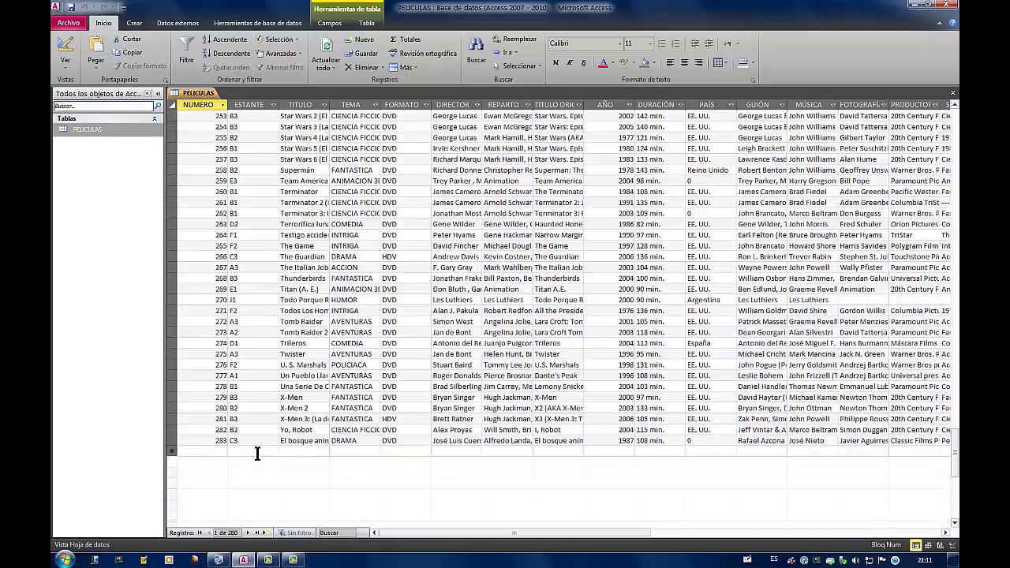
scroll(258, 453, "up", 20)
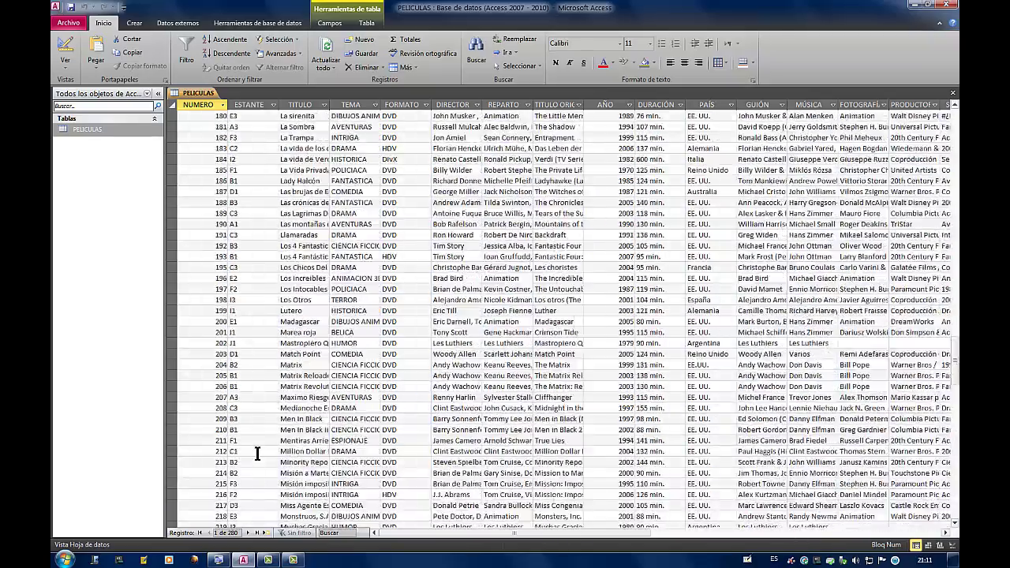
scroll(257, 453, "up", 18)
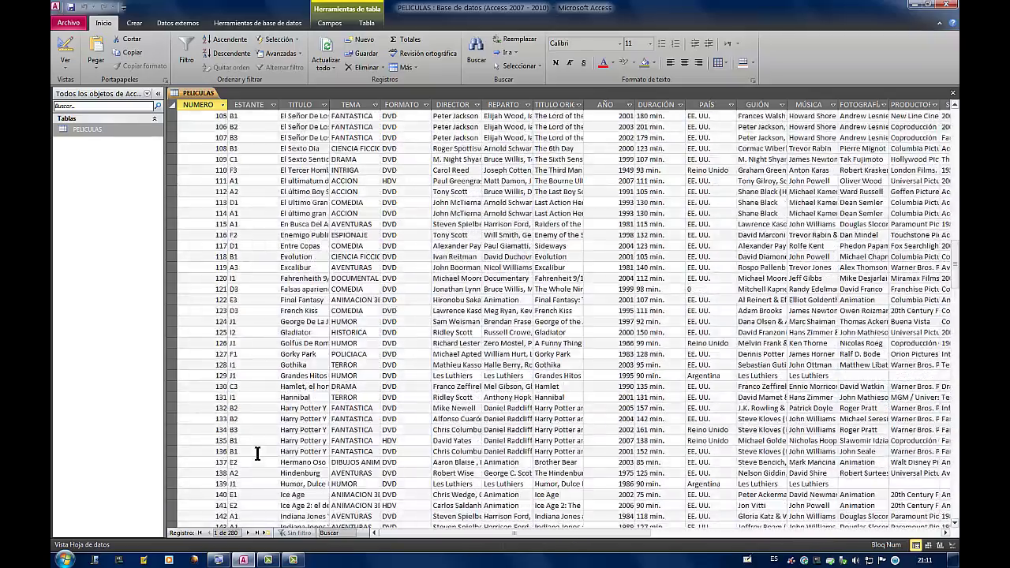
scroll(254, 452, "up", 18)
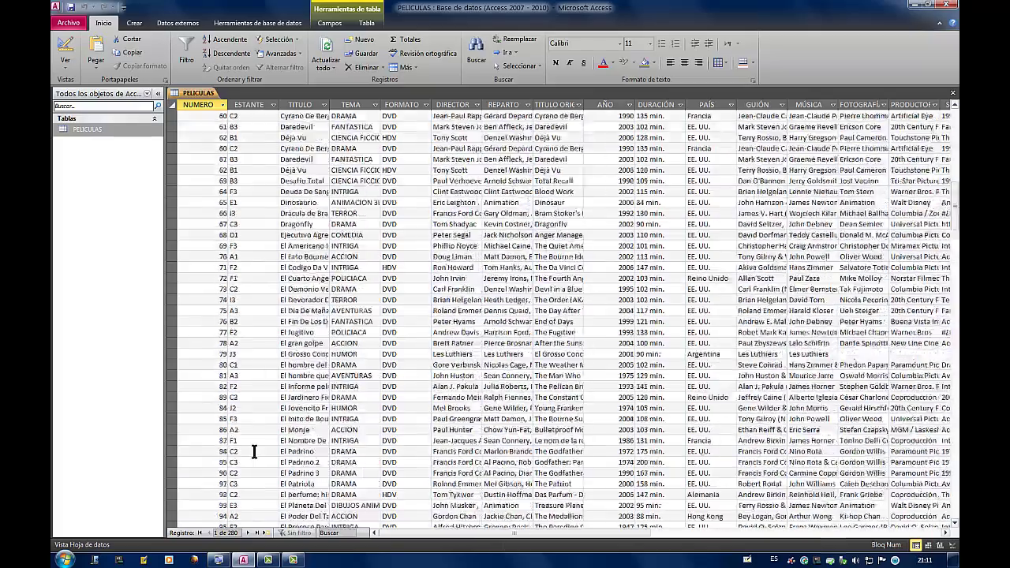
scroll(254, 452, "up", 17)
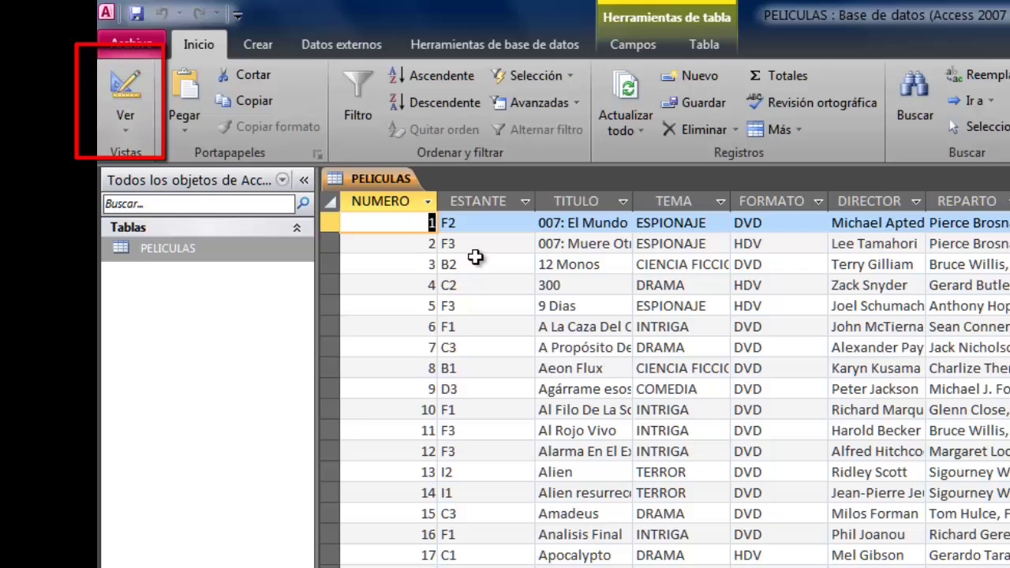
- In the Design view of PELICULAS, remove the primary key from the NUMERO field and permanently delete that field
left_click(134, 93)
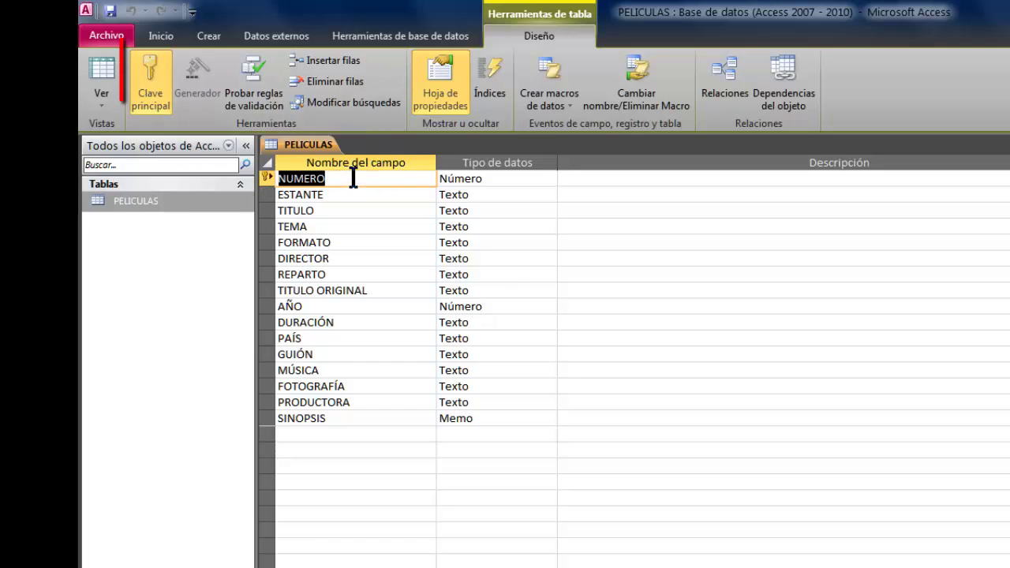
left_click(151, 83)
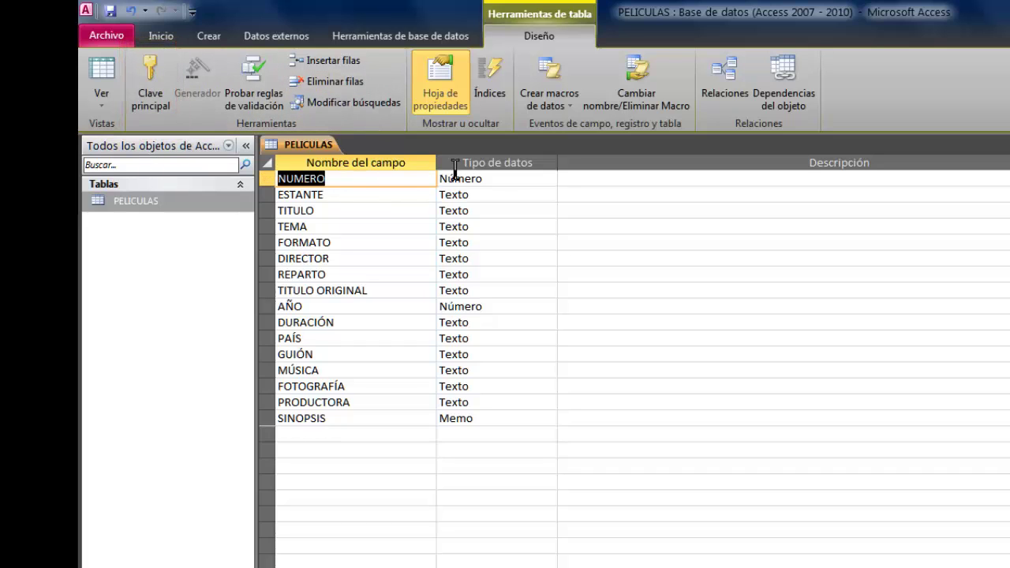
right_click(266, 179)
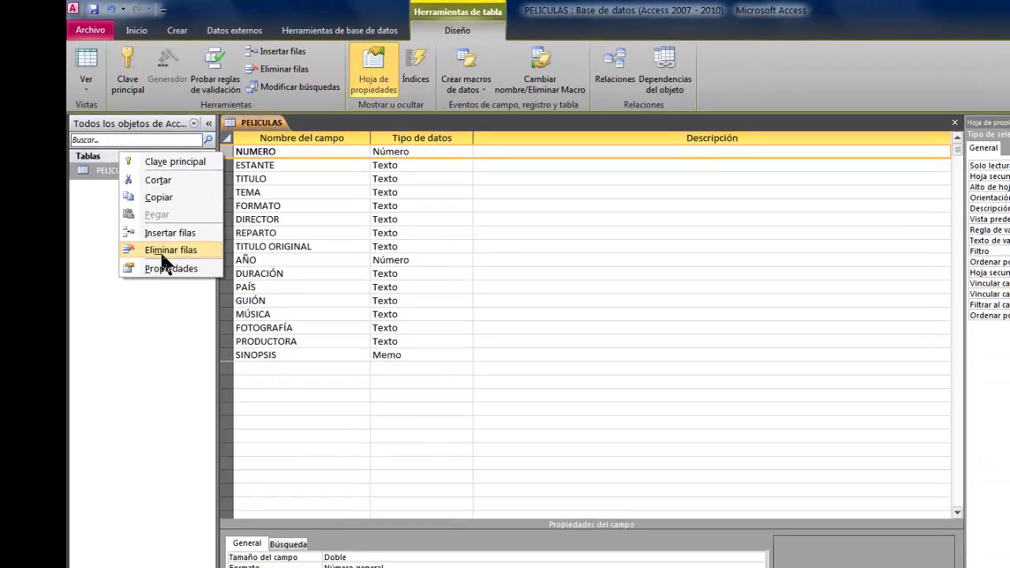
left_click(167, 249)
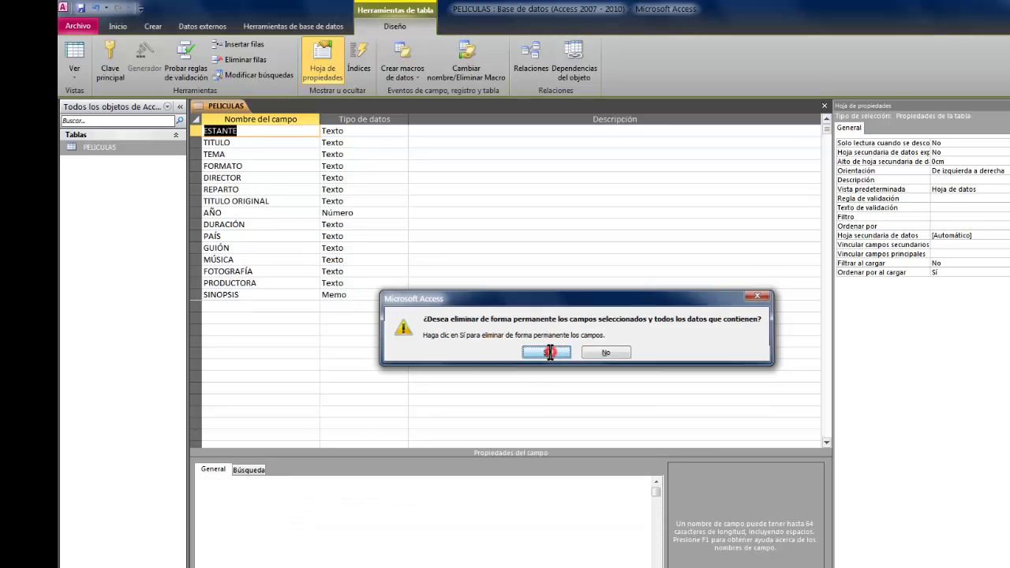
left_click(546, 353)
- Insert a new field above ESTANTE, name it NUMERO and set its data type to Autonumeración
right_click(195, 135)
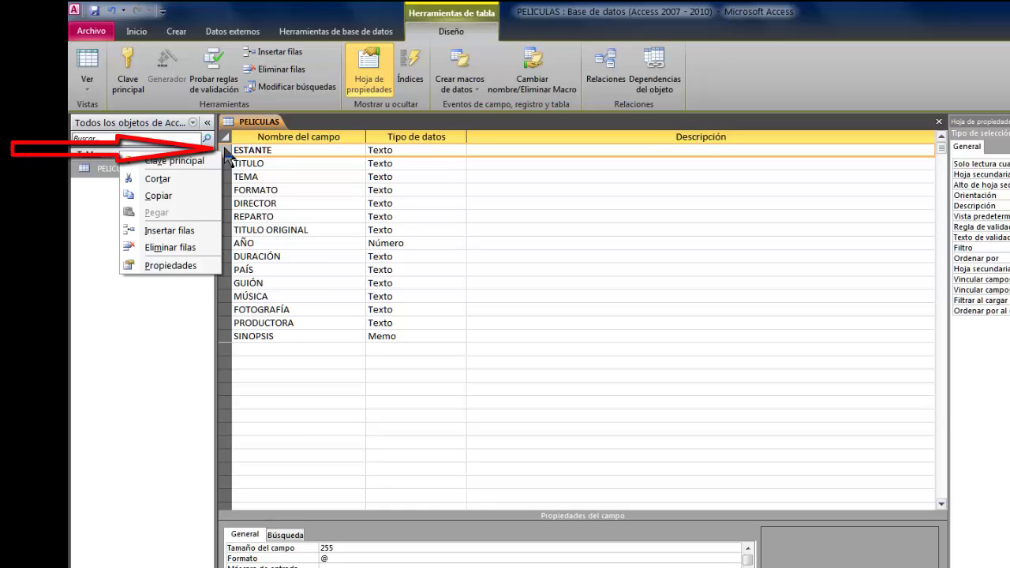
left_click(171, 230)
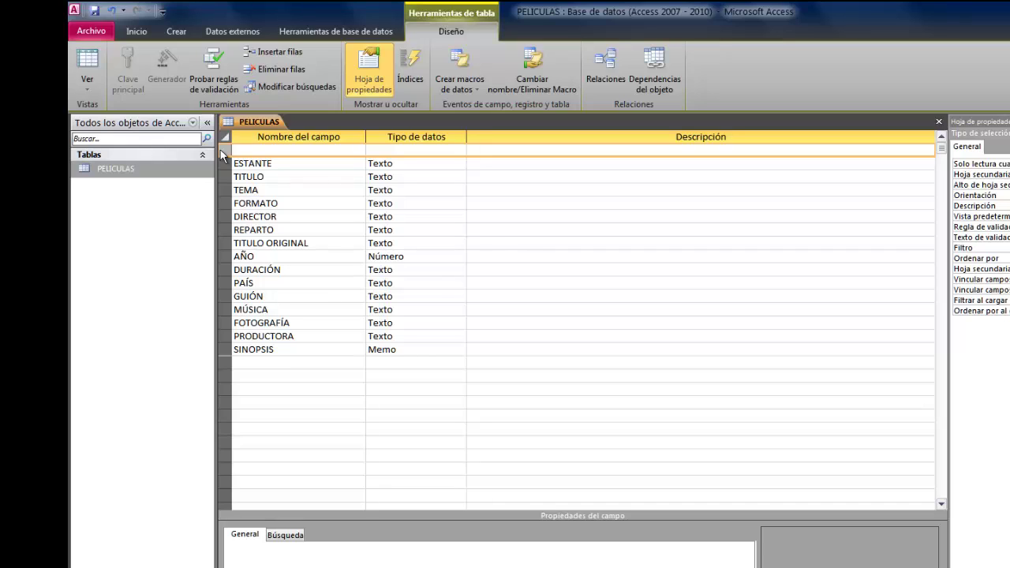
left_click(292, 151)
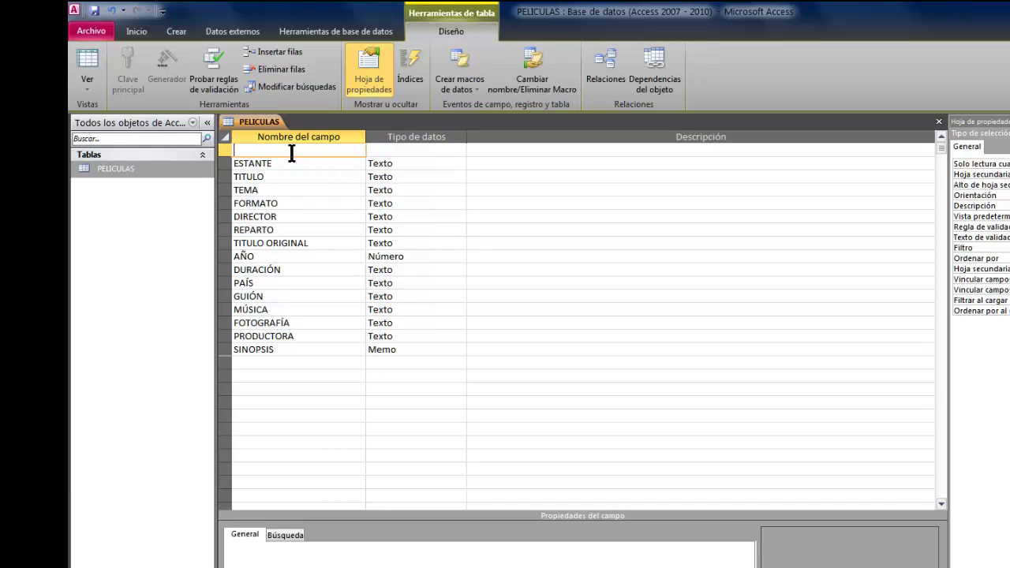
type("NUMERO")
left_click(441, 151)
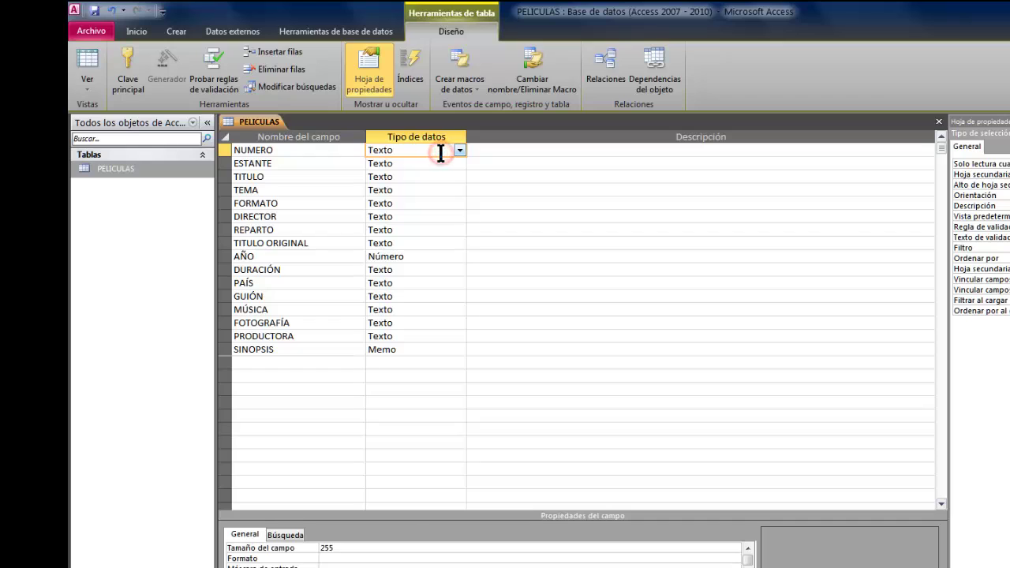
left_click(460, 151)
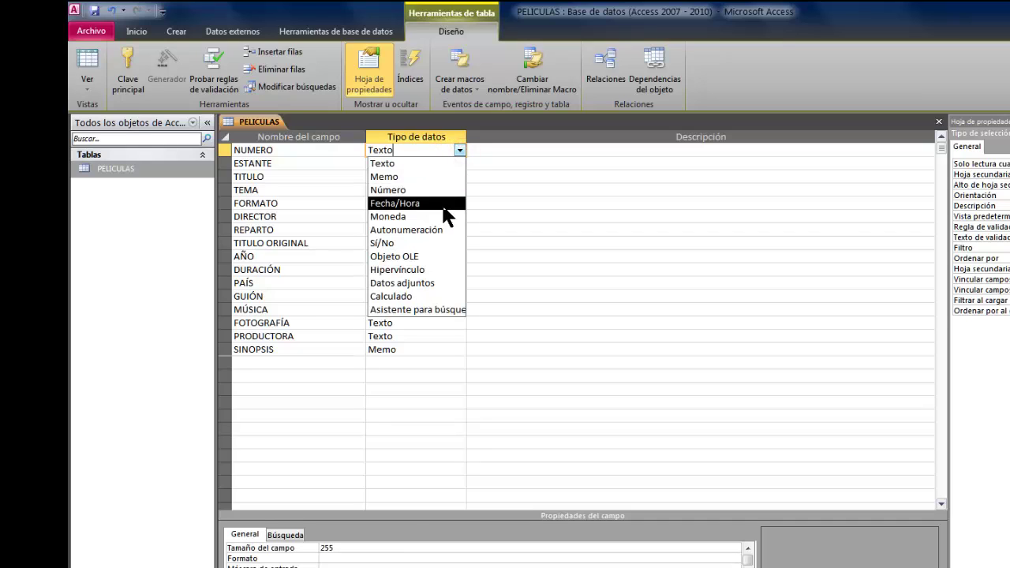
left_click(434, 230)
key("Tab")
key("Down")
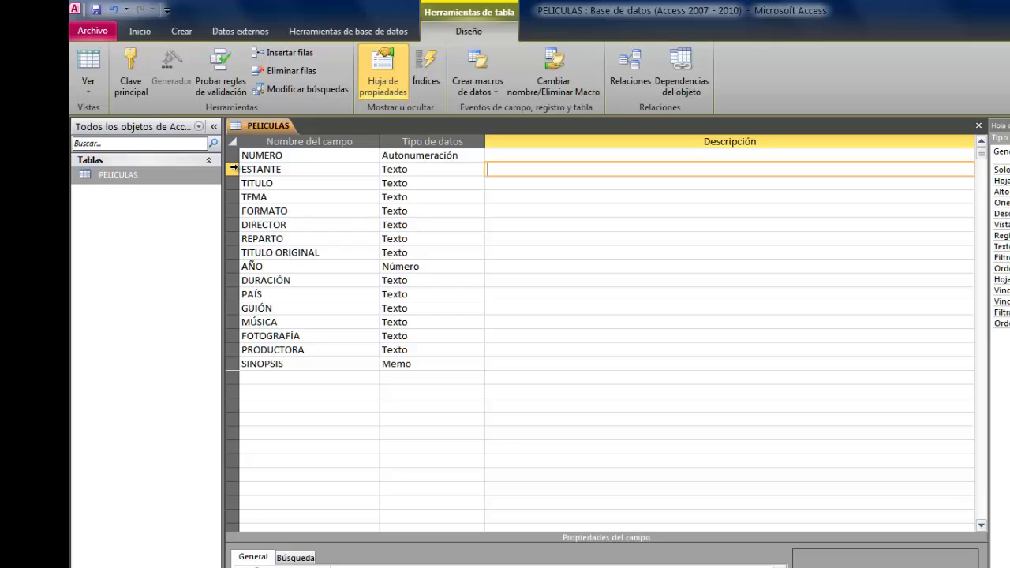
- Permanently delete the ESTANTE field from the table design
right_click(229, 169)
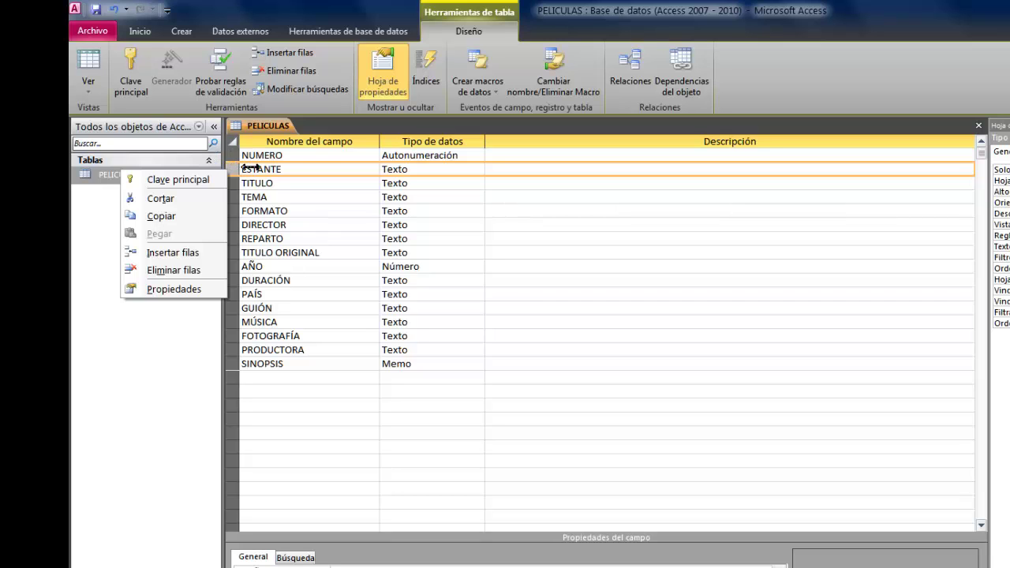
left_click(187, 269)
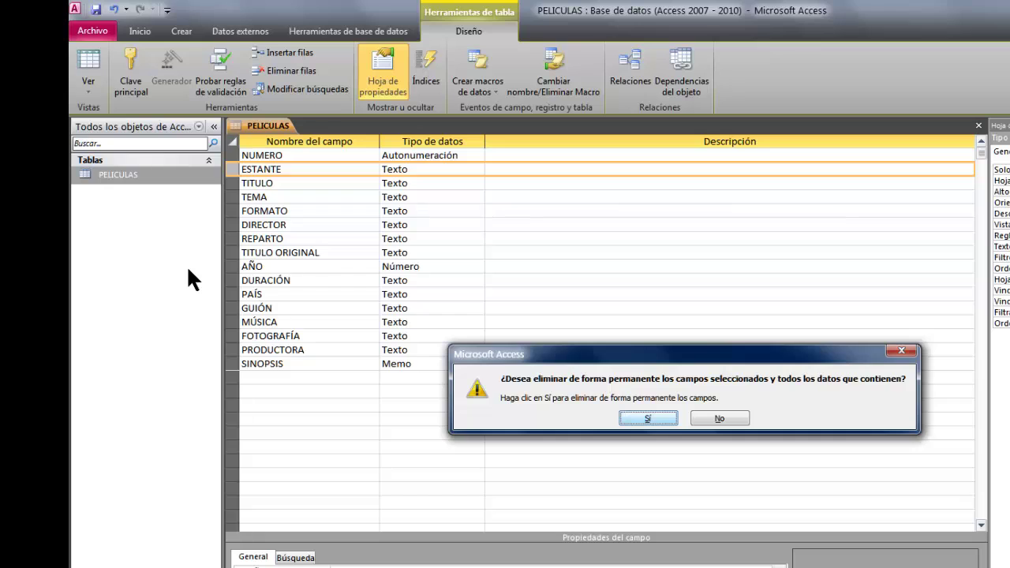
key("Return")
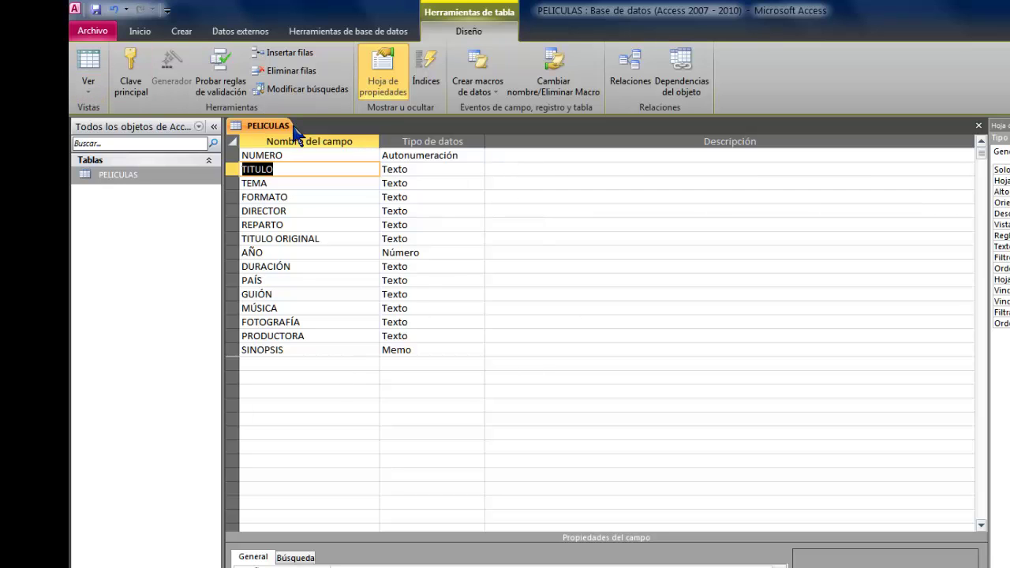
- Switch PELICULAS to Datasheet view, saving the table, and check the NUMERO values down to the new-record row
left_click(89, 63)
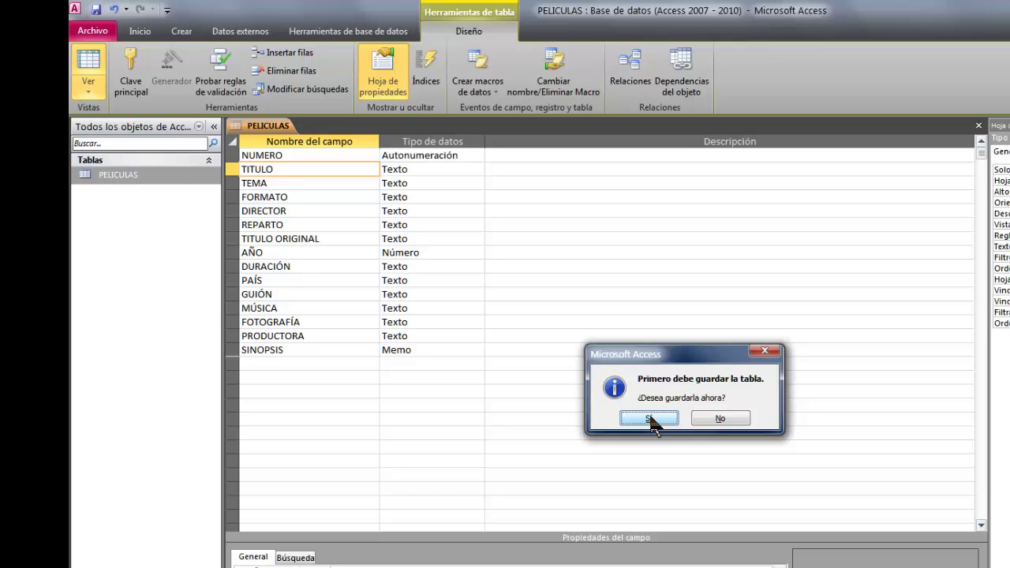
left_click(649, 419)
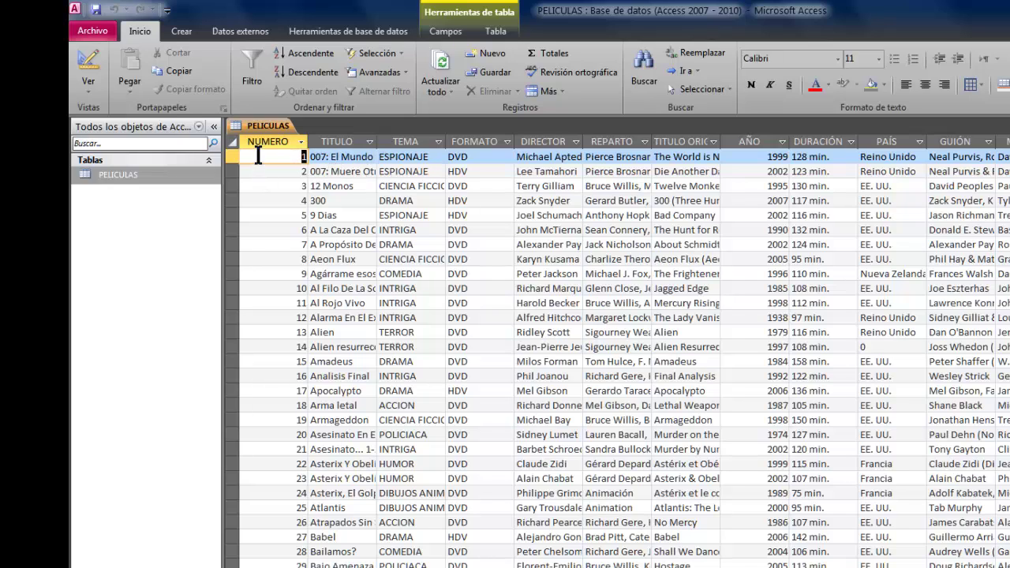
scroll(237, 161, "down", 9)
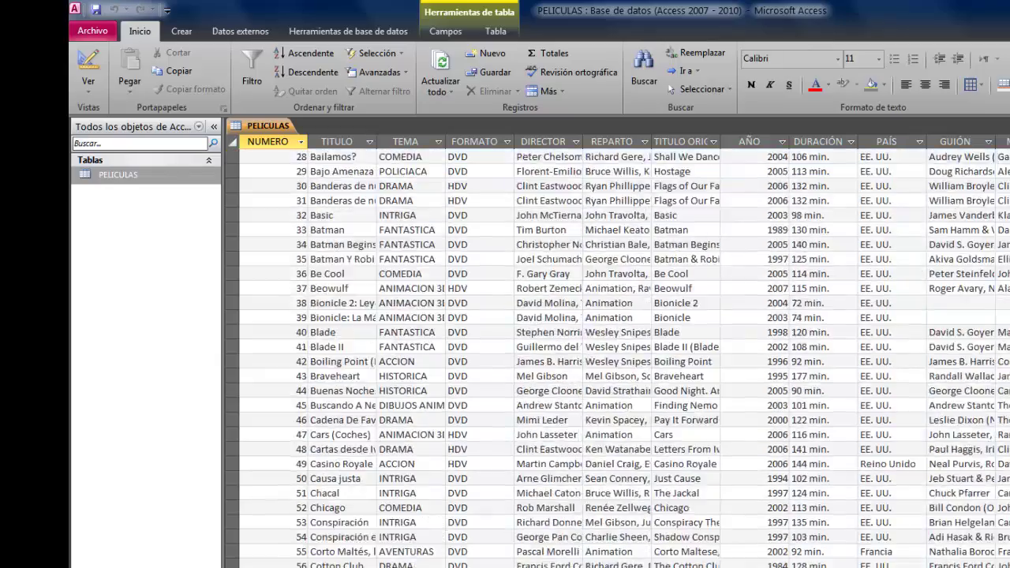
scroll(237, 162, "down", 20)
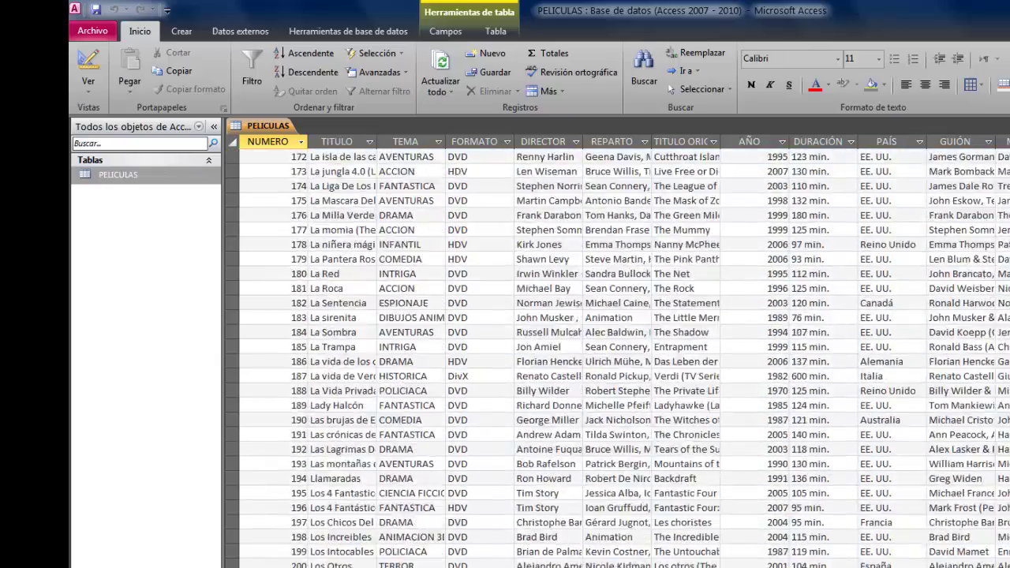
scroll(618, 356, "down", 20)
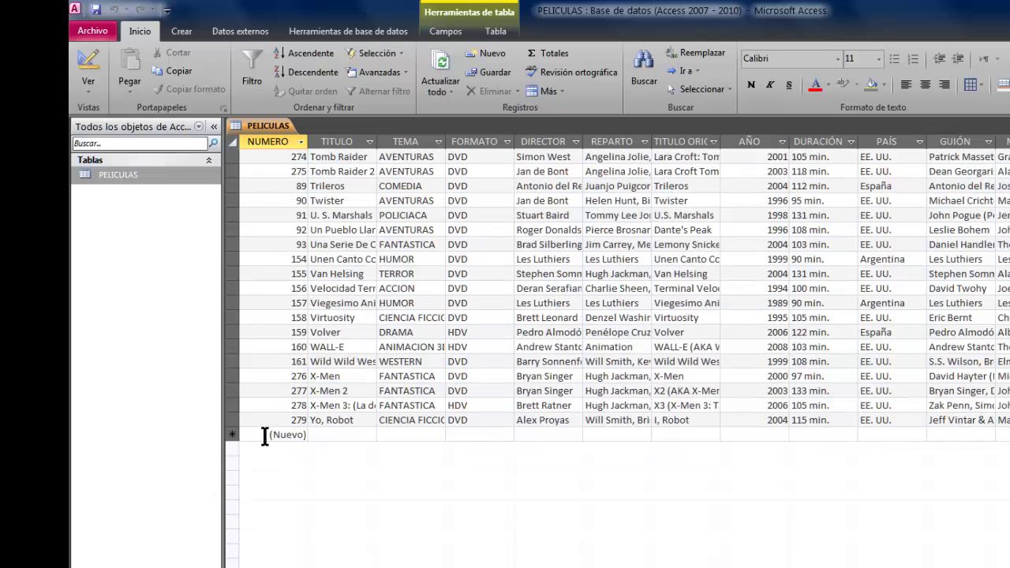
- Enter a test record with the TITULO KOKDFG in the new-record row and permanently delete that record
left_click(332, 434)
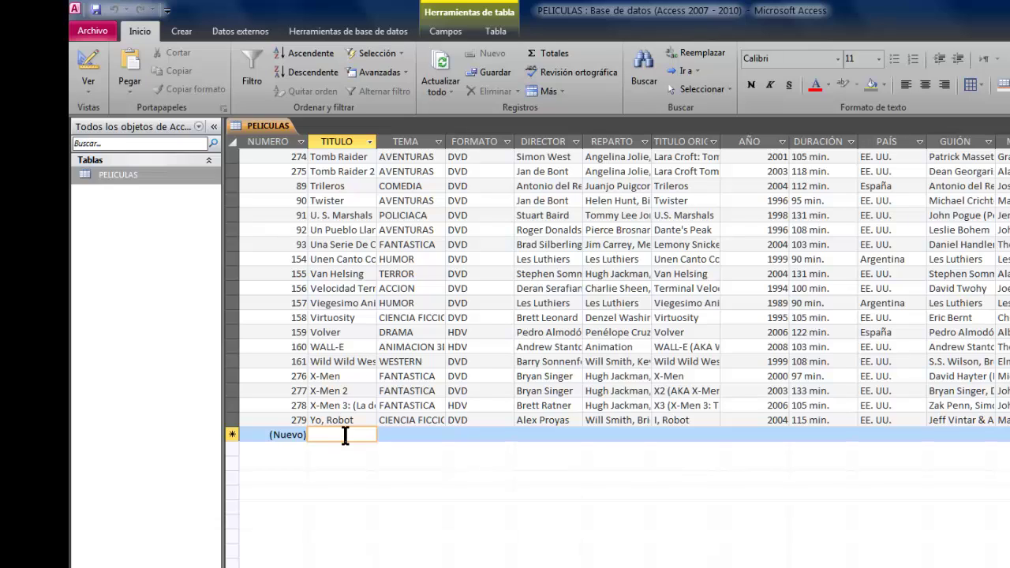
type("KOKDFG")
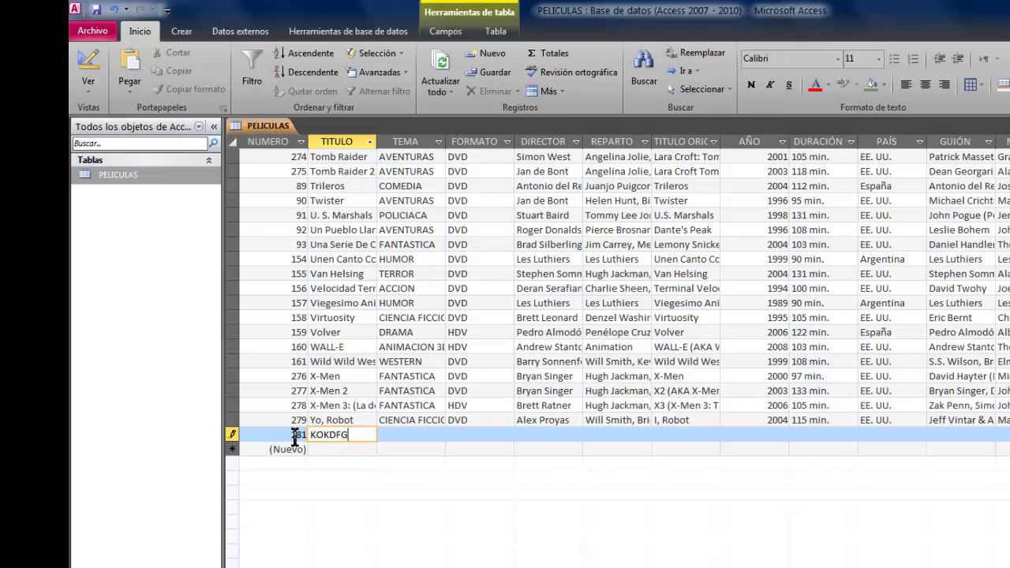
left_click(231, 435)
right_click(232, 437)
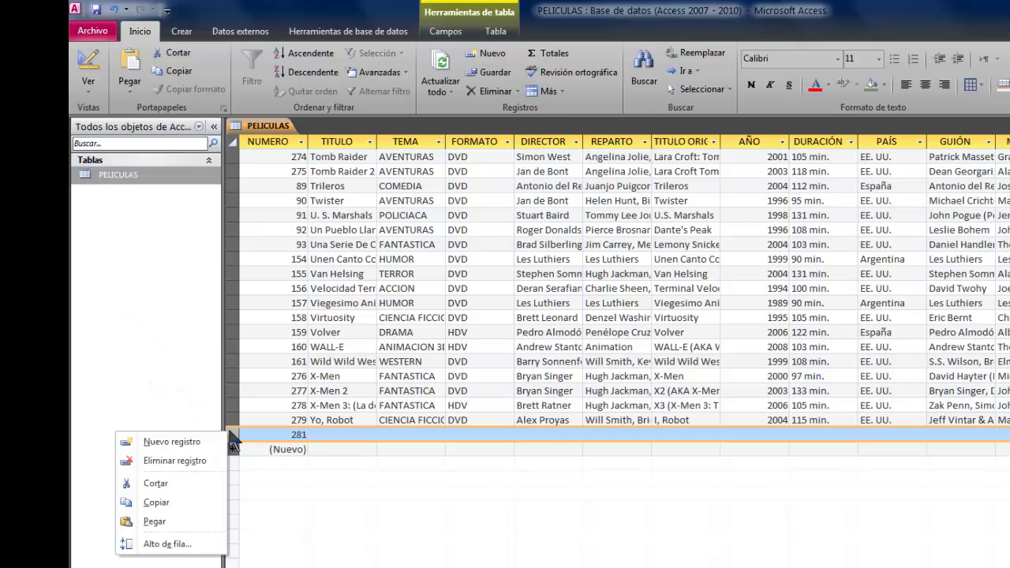
left_click(170, 462)
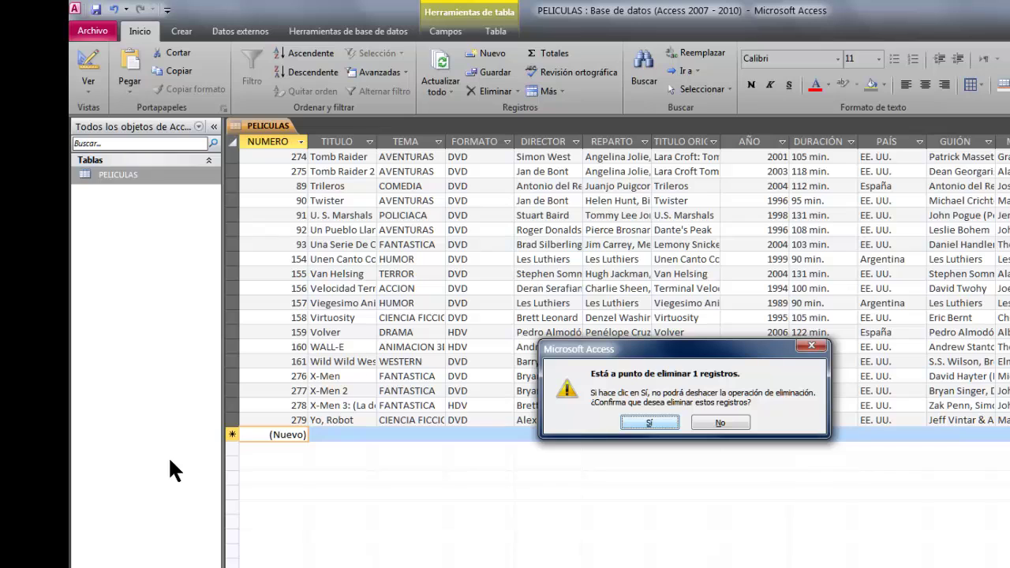
key("Return")
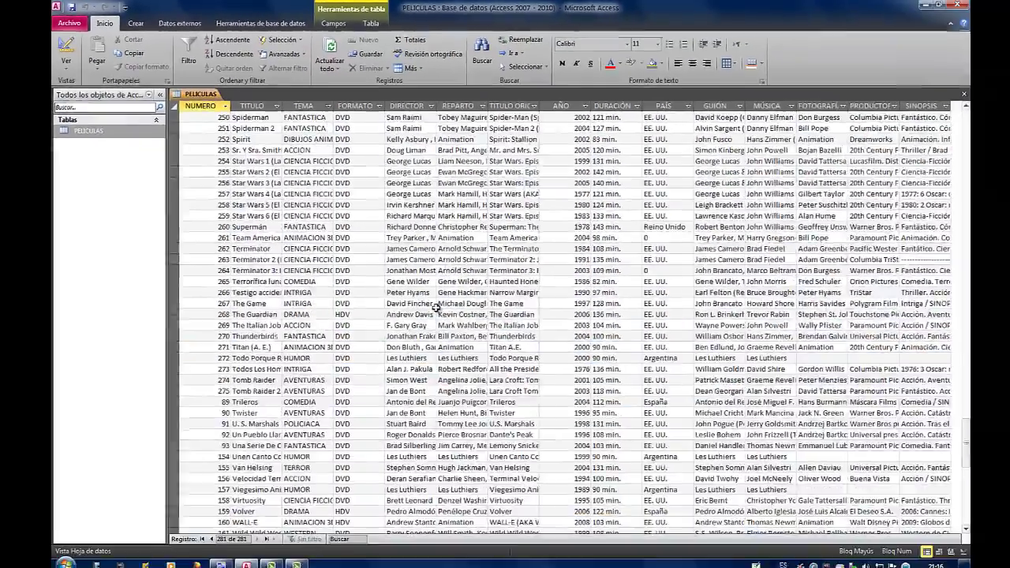
- Review the PELICULAS records and their NUMERO values from the last rows back to the first
scroll(582, 412, "up", 8)
scroll(431, 303, "up", 20)
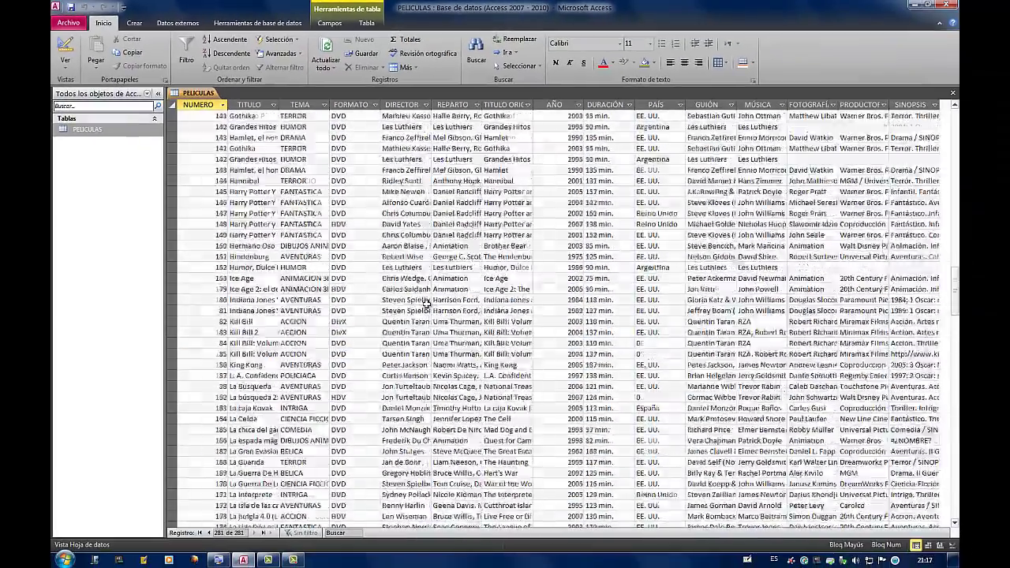
scroll(424, 305, "up", 20)
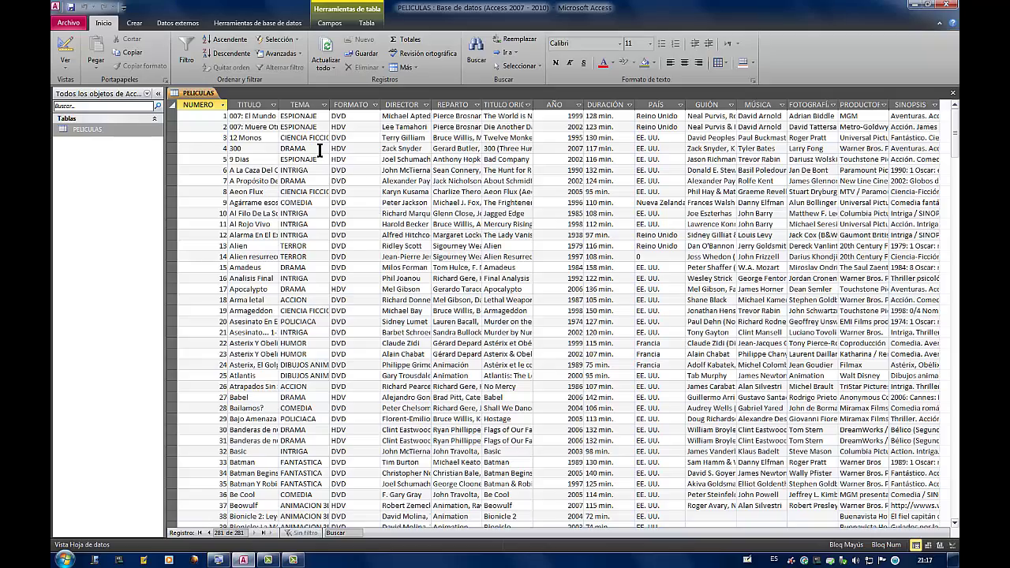
scroll(727, 219, "down", 20)
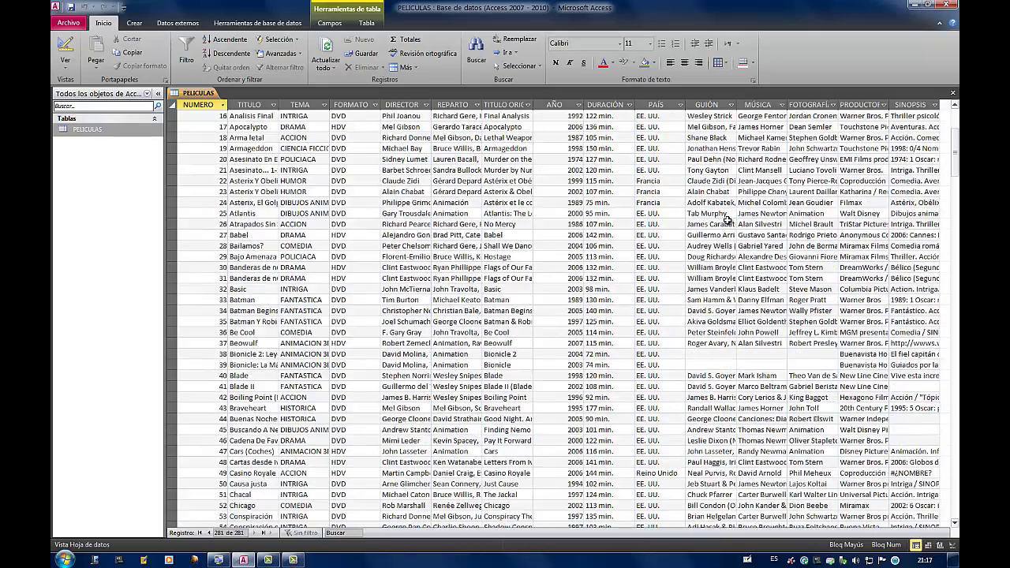
scroll(491, 384, "down", 20)
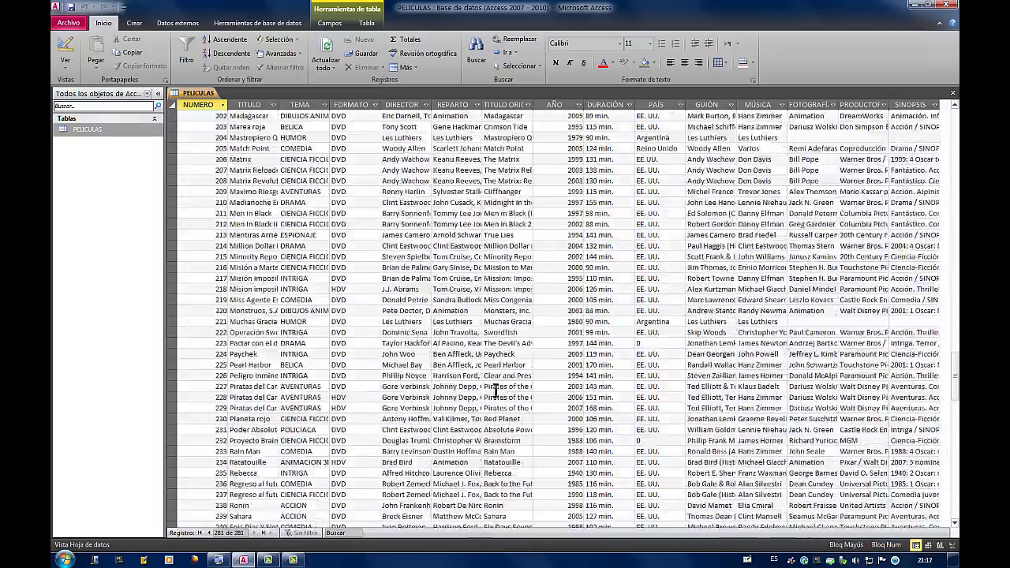
scroll(489, 355, "up", 20)
scroll(487, 337, "up", 20)
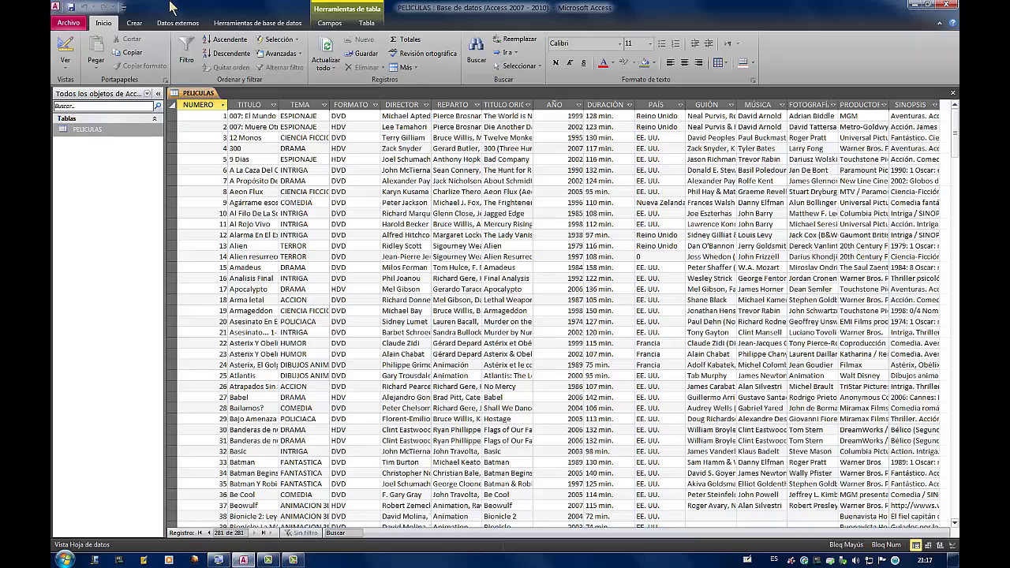
- Create an automatic form from the PELICULAS table and look over its fields
left_click(134, 23)
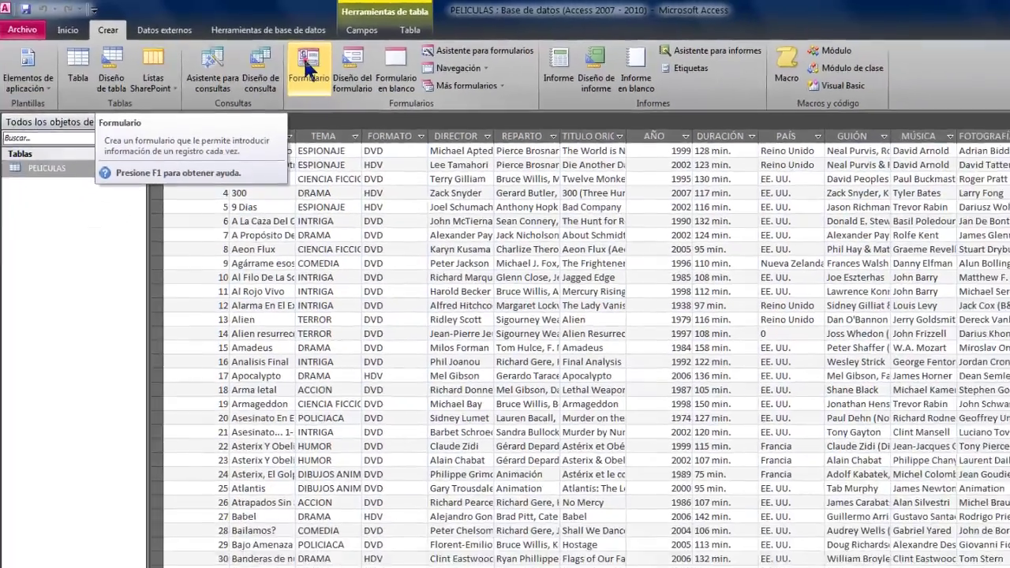
left_click(328, 79)
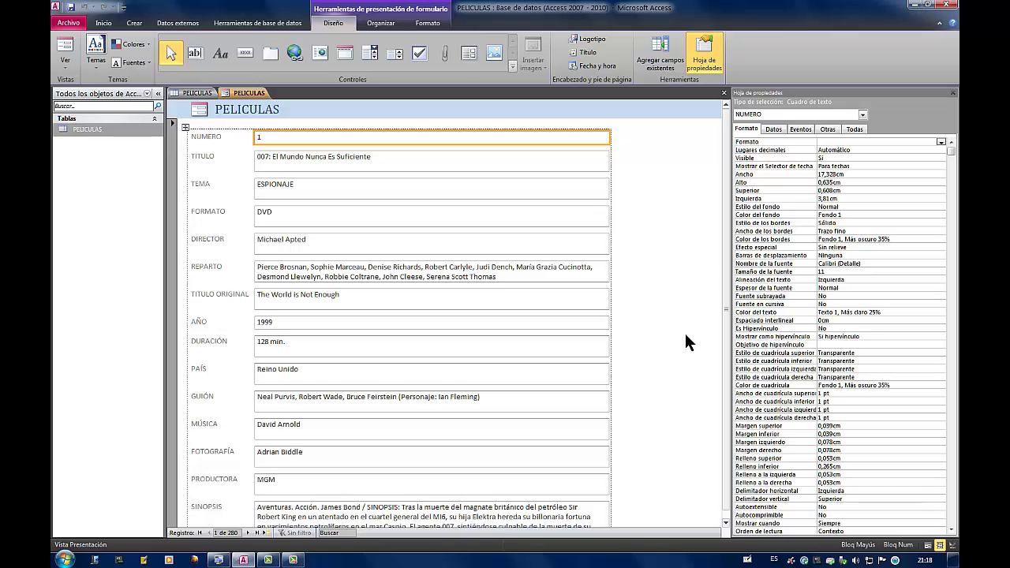
scroll(686, 336, "down", 1)
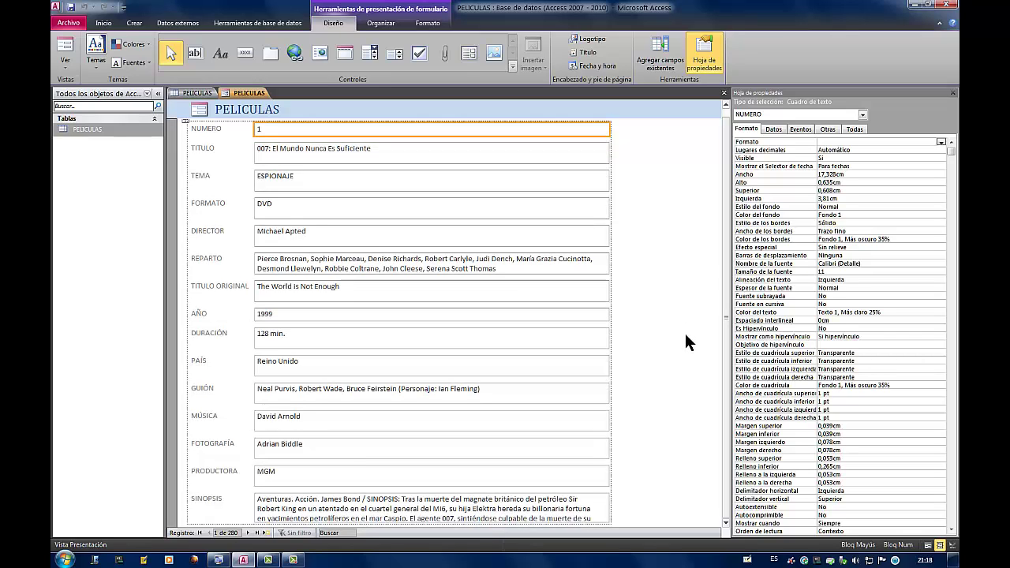
scroll(686, 341, "up", 1)
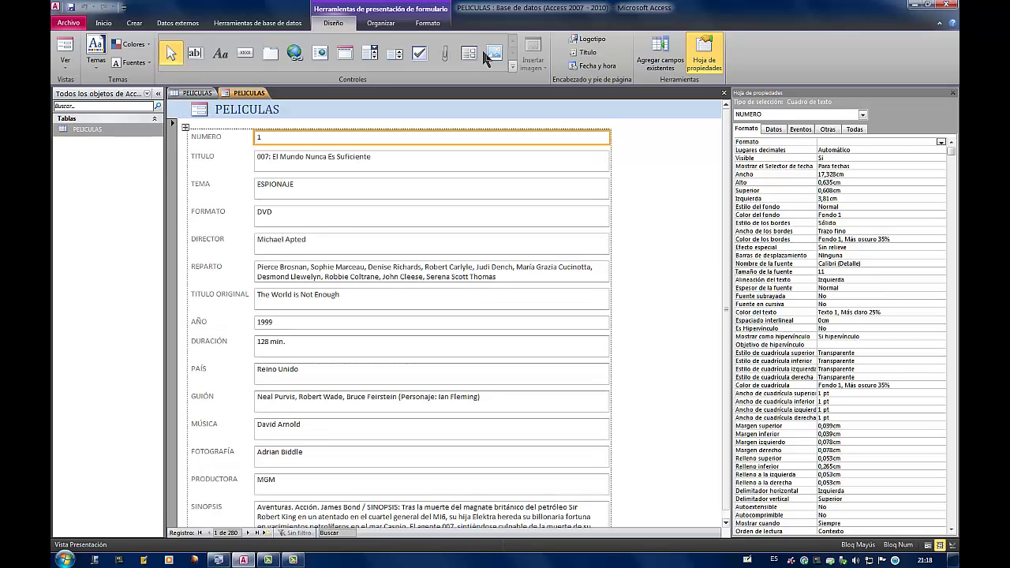
scroll(651, 411, "down", 1)
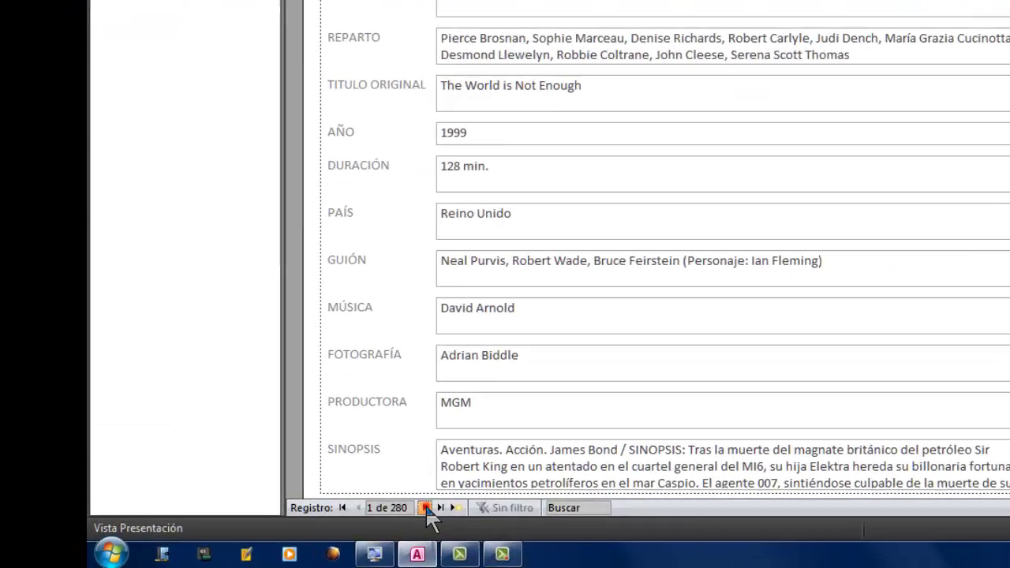
- Browse the form's records through to a blank new record and close the form without saving it
left_click(249, 533)
left_click(502, 496)
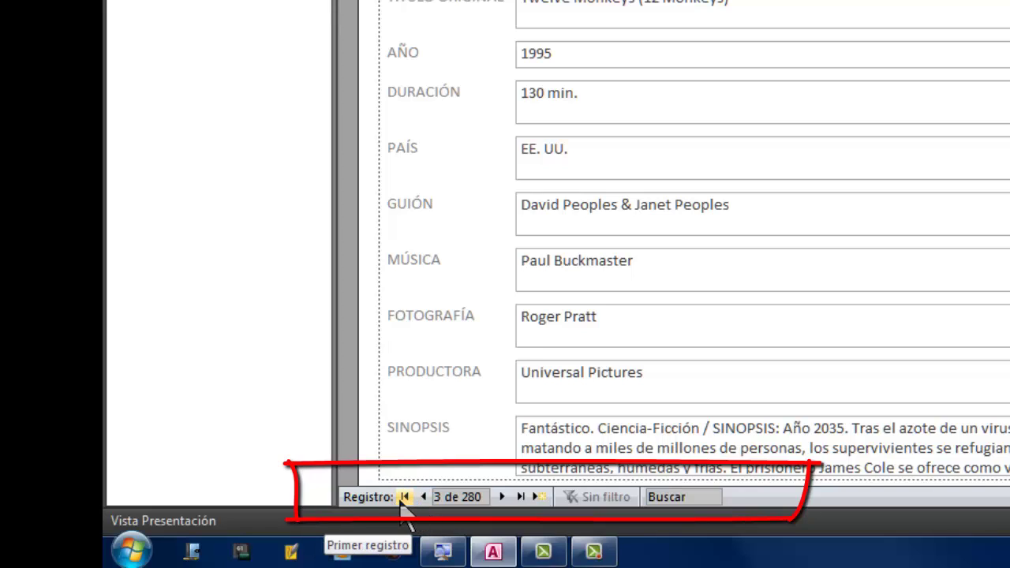
left_click(538, 498)
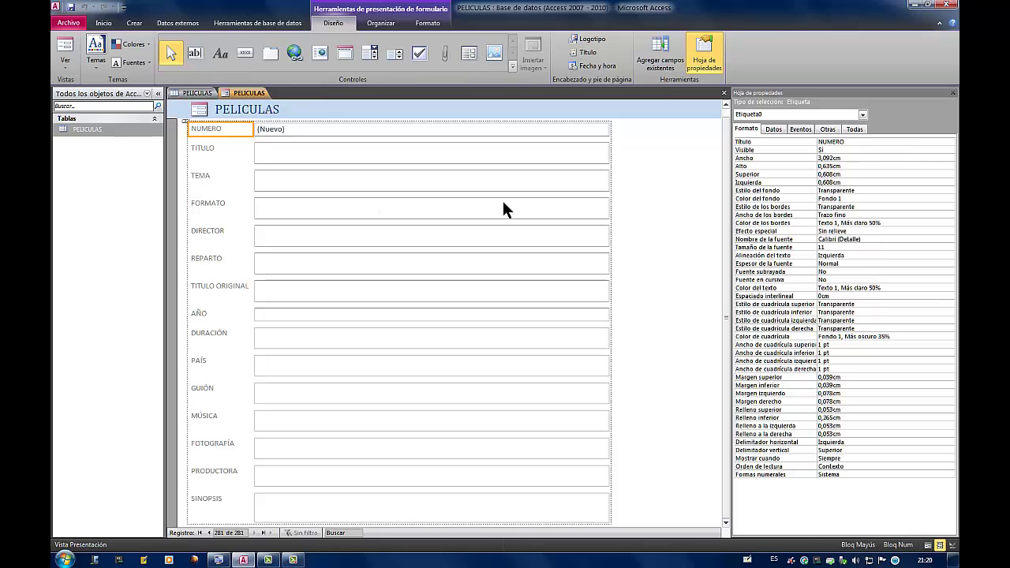
left_click(726, 97)
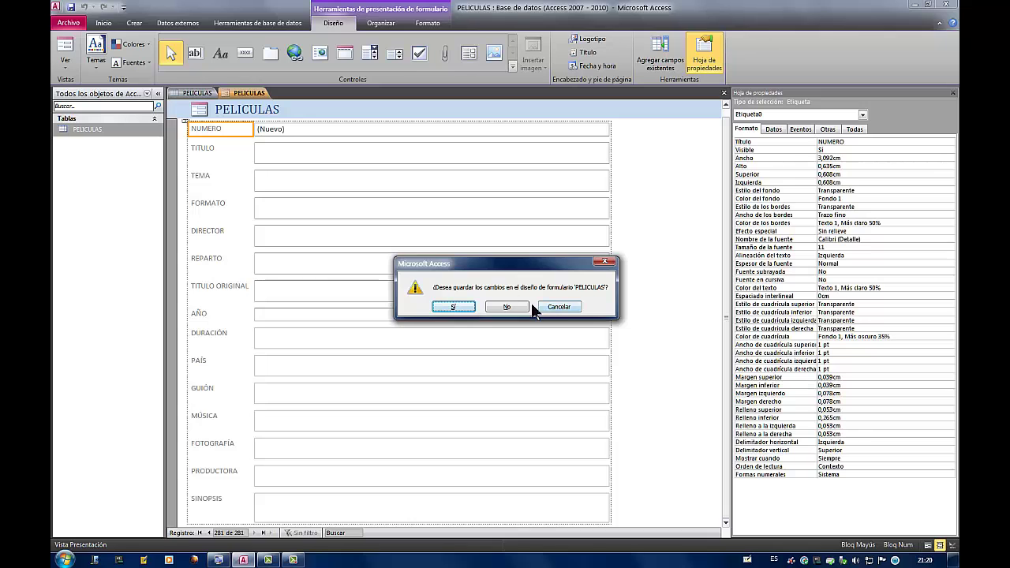
left_click(509, 307)
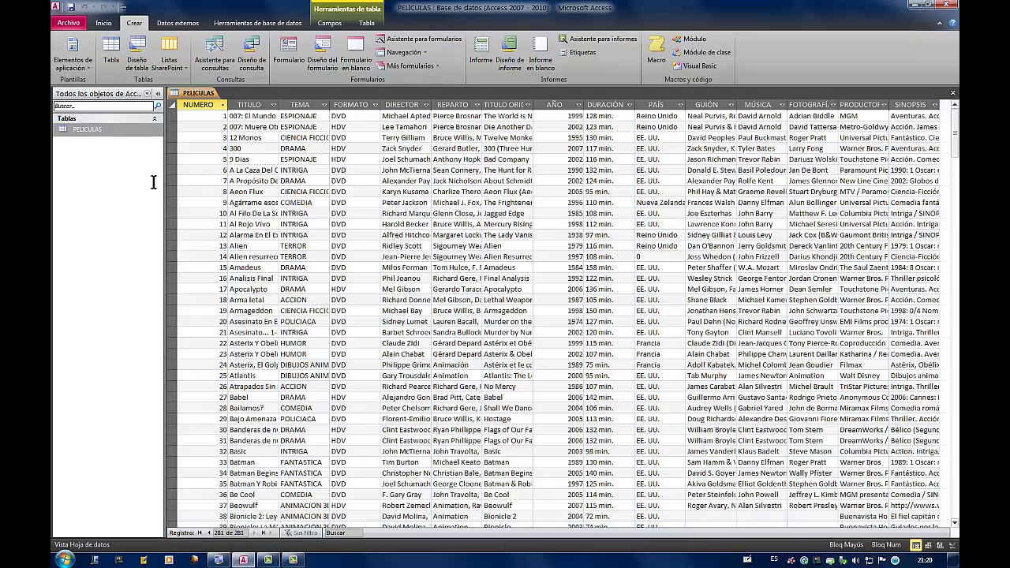
- Start a new form in Design view, list the available fields of PELICULAS, and close the form and the field list
left_click(323, 52)
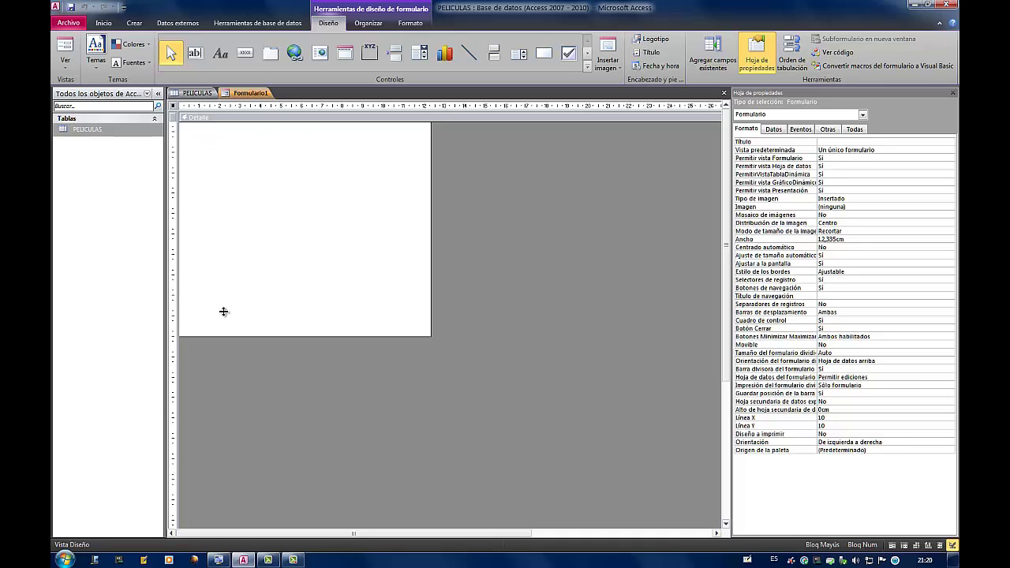
left_click(719, 54)
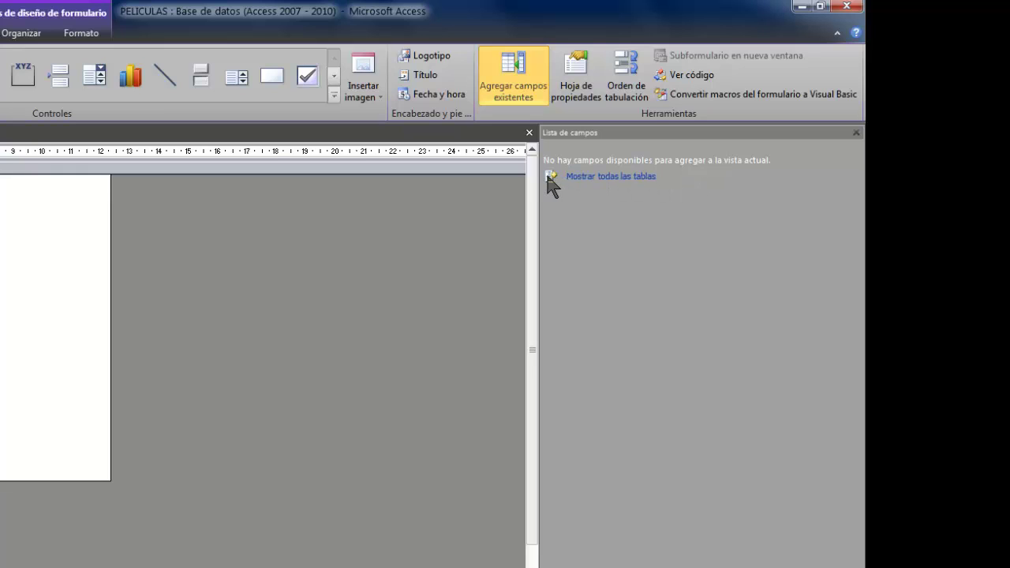
left_click(605, 177)
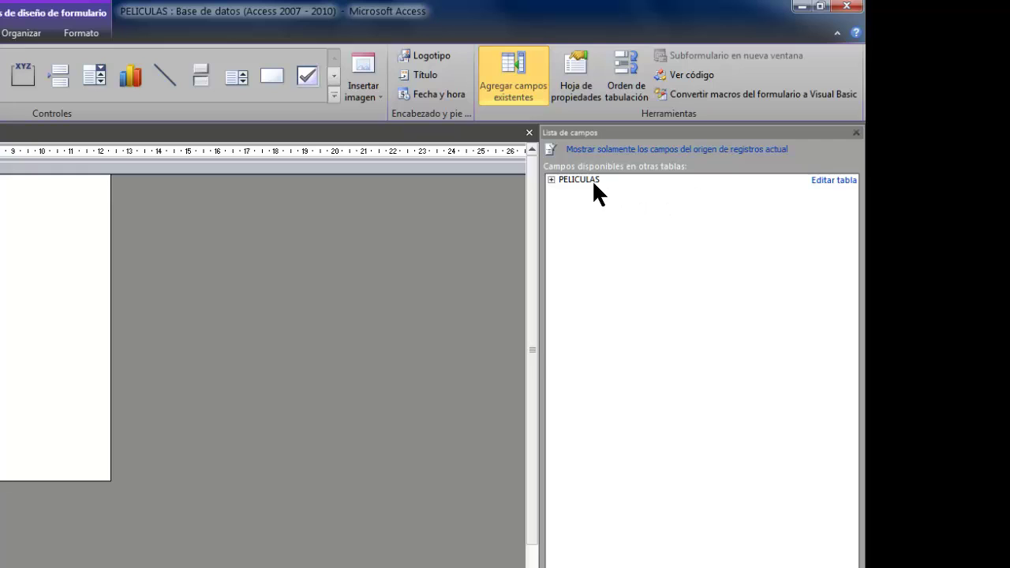
left_click(552, 180)
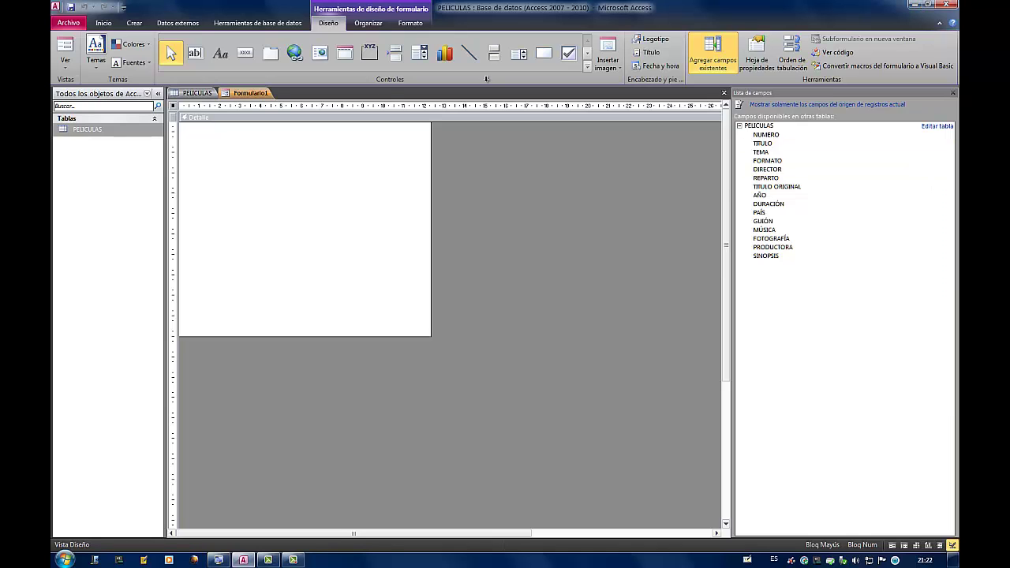
left_click(724, 93)
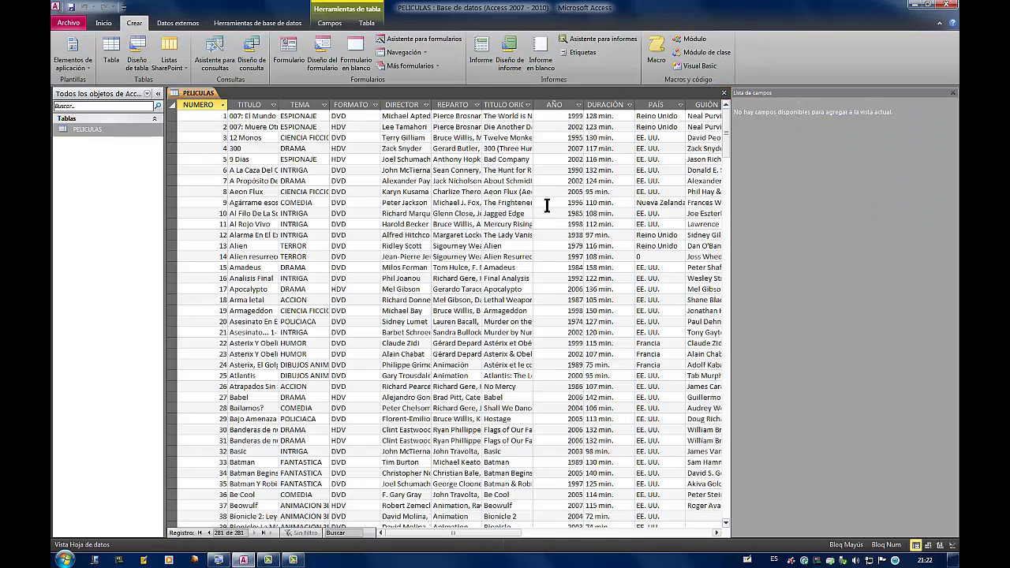
left_click(953, 93)
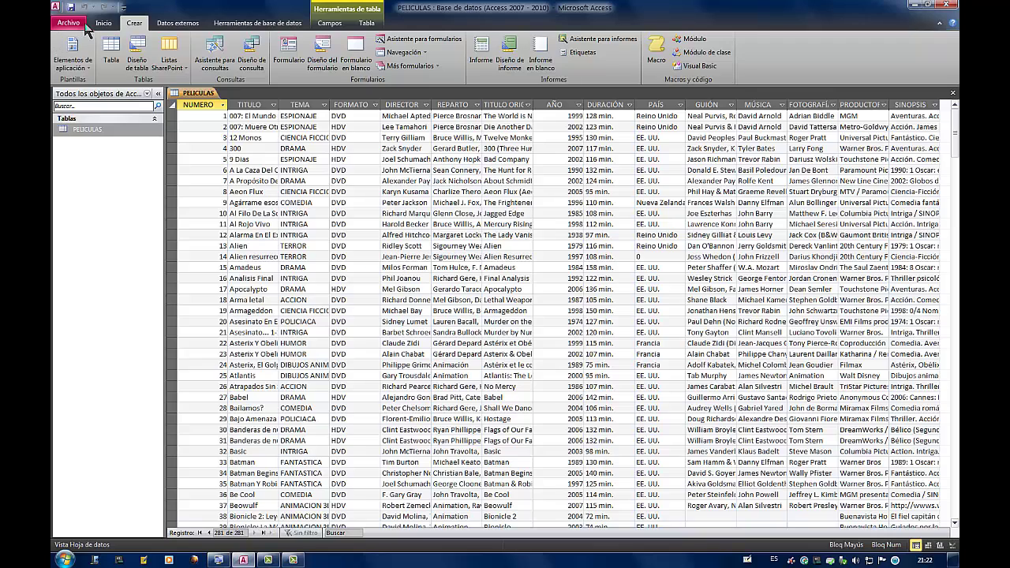
- Create a blank form, look at the PELICULAS fields available for it, and close the form and field list
left_click(360, 50)
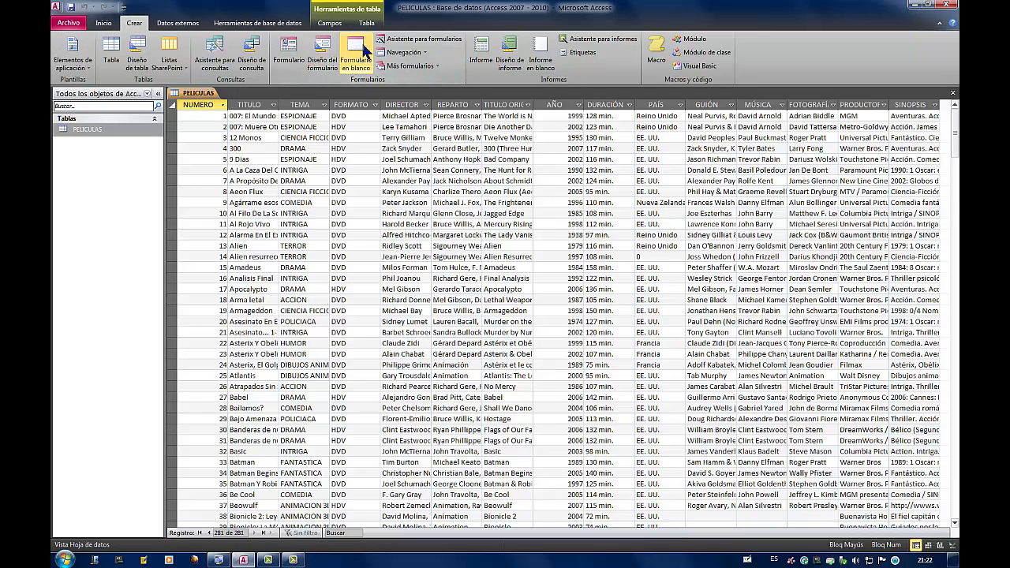
left_click(361, 52)
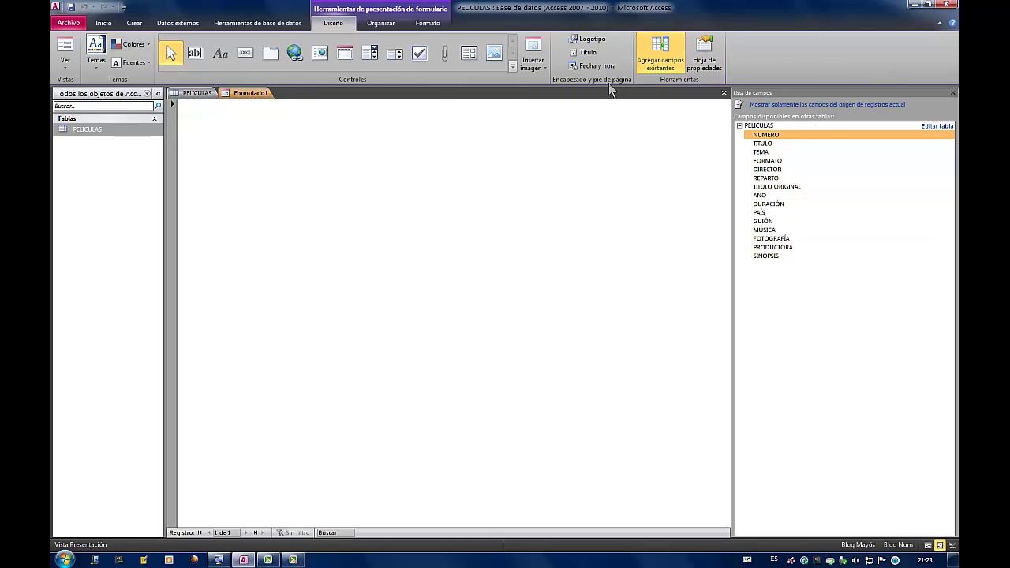
left_click(724, 94)
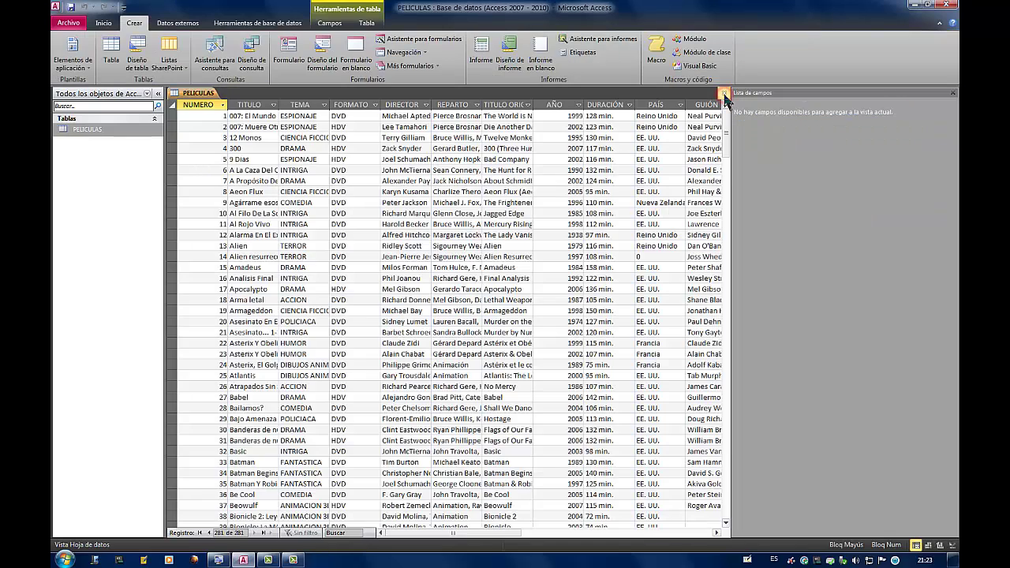
left_click(954, 94)
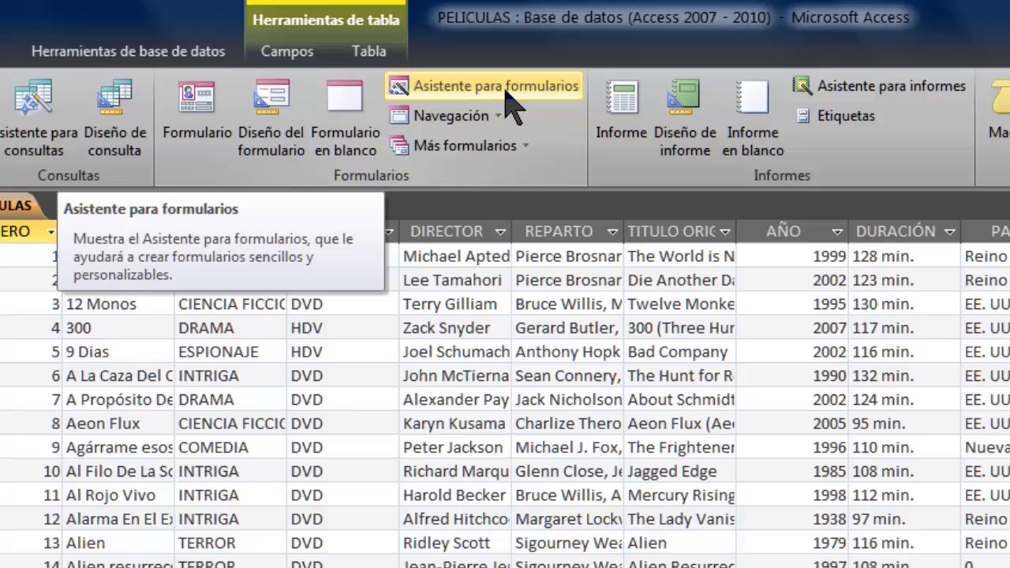
- Start the form wizard with Tabla: PELICULAS as the source of its fields
left_click(506, 90)
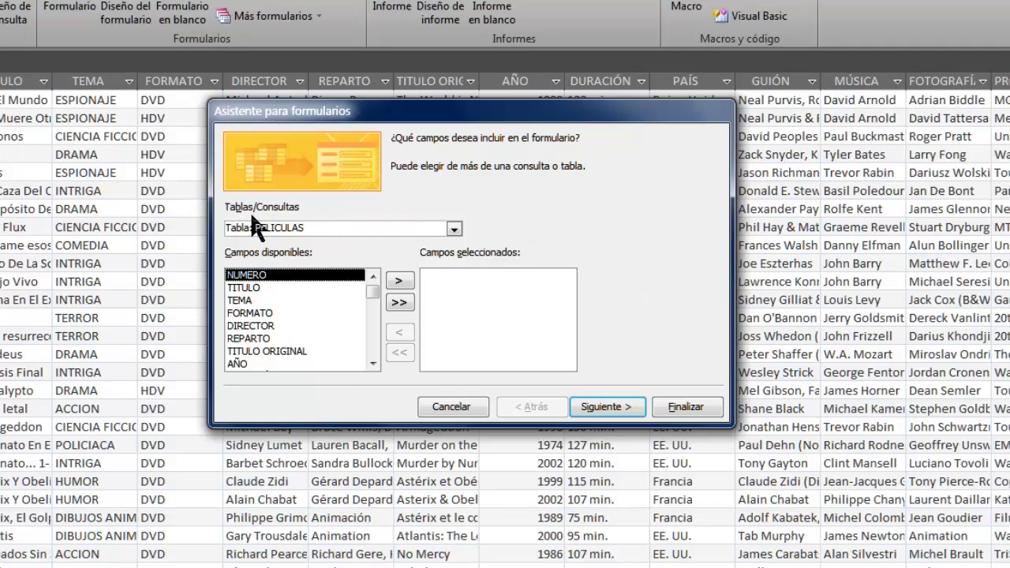
left_click(455, 230)
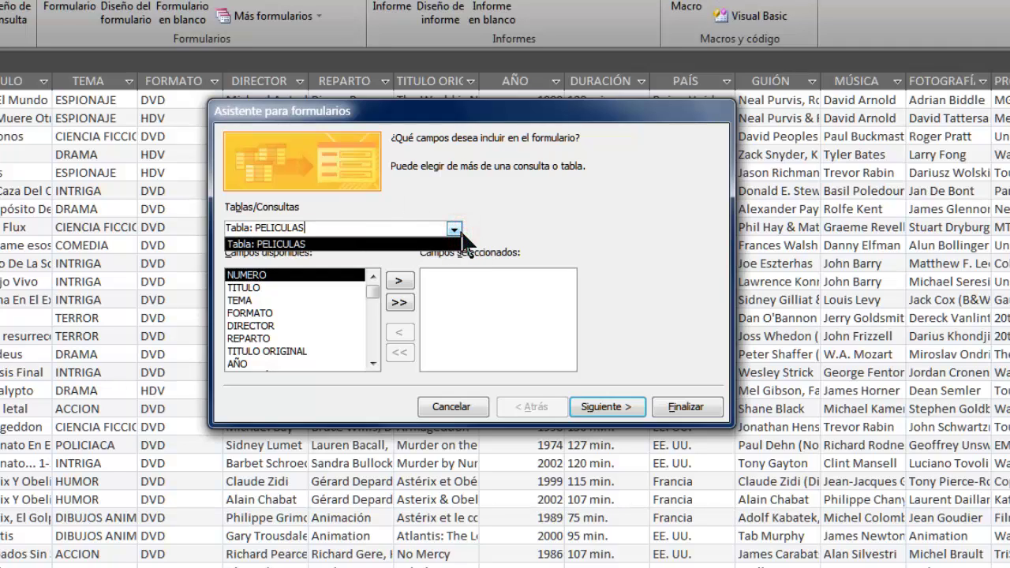
left_click(462, 234)
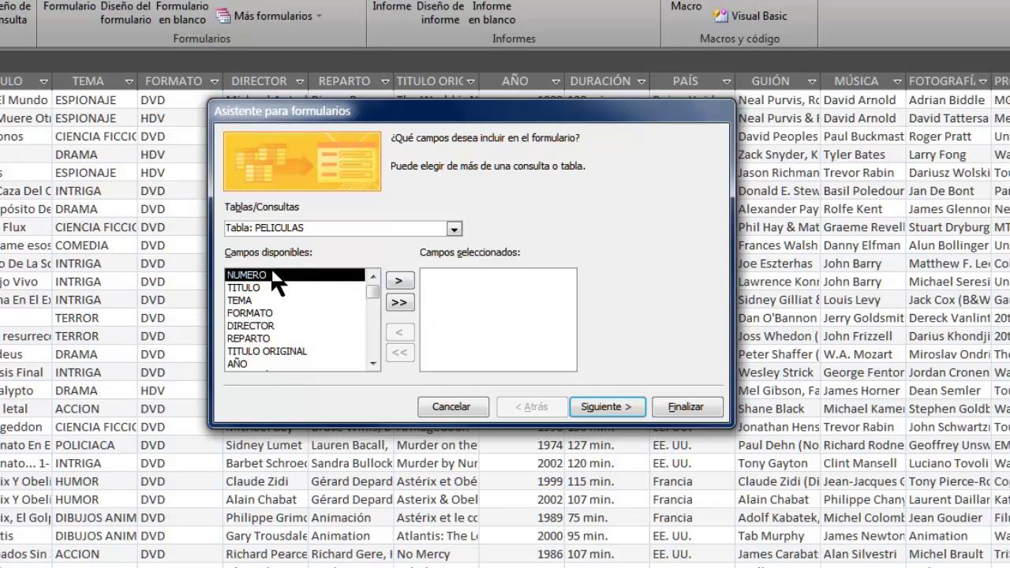
- Try adding and removing only the NUMERO field, and include all the PELICULAS fields in the form
left_click(399, 282)
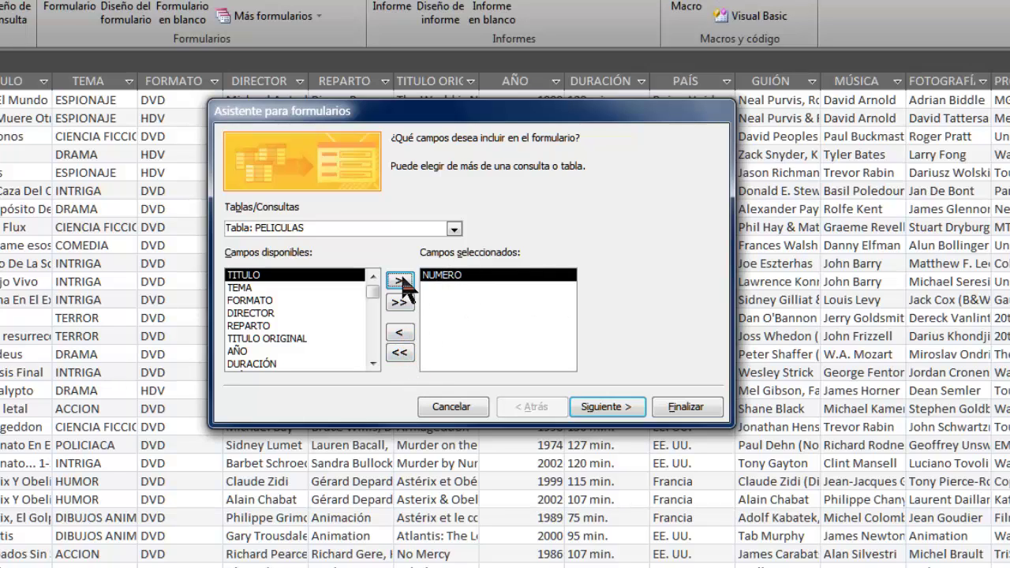
left_click(400, 332)
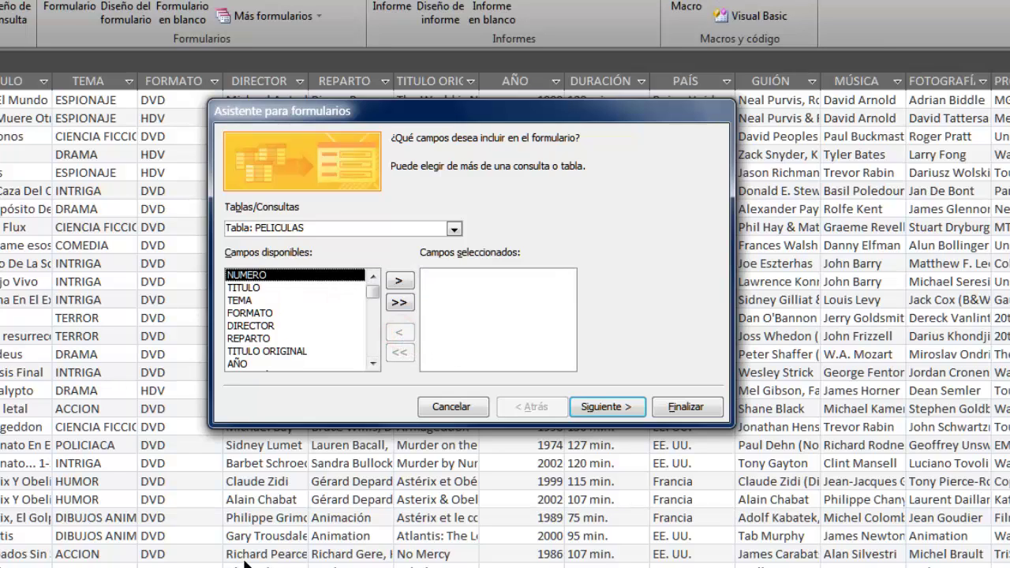
left_click(399, 302)
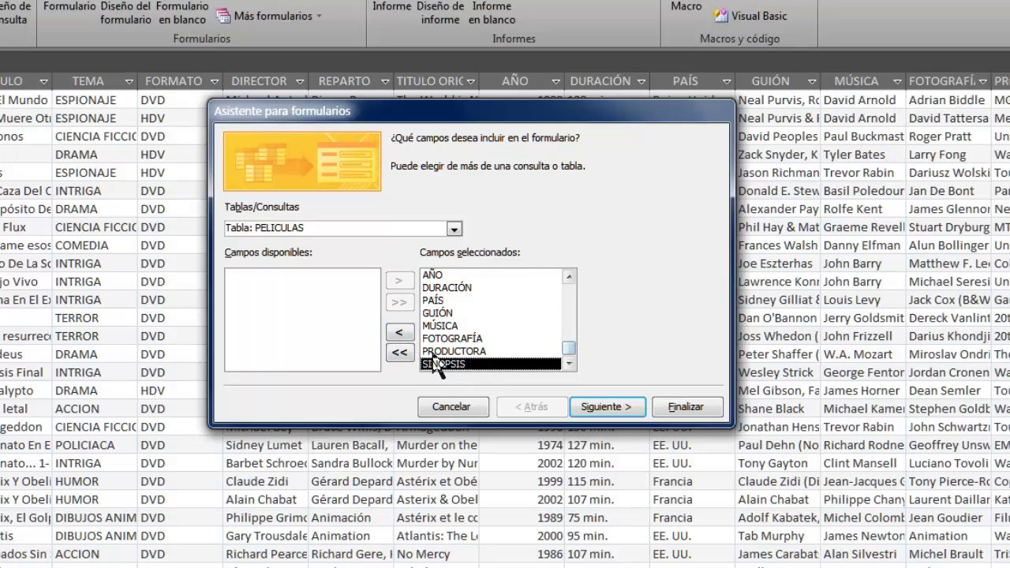
- Remove only NUMERO from the fields selected for the form and continue to the layout choice
left_click(401, 354)
left_click(400, 302)
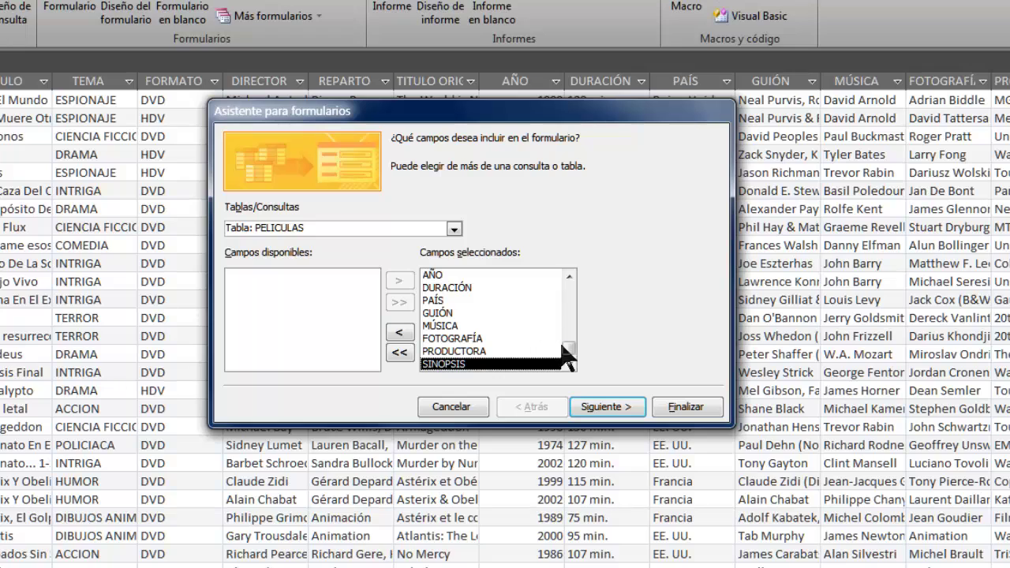
left_click_drag(574, 357, 571, 288)
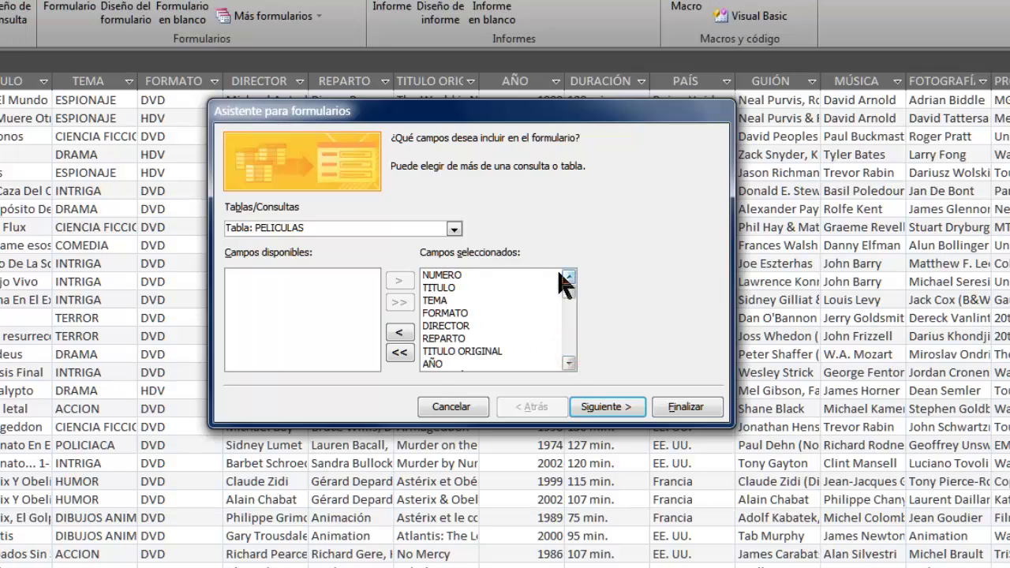
left_click(467, 276)
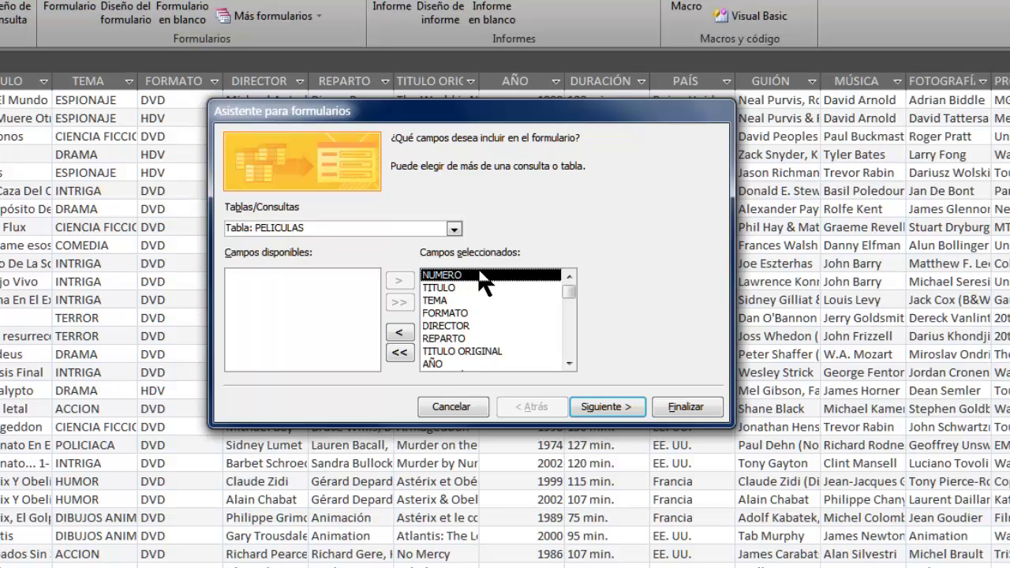
left_click(398, 334)
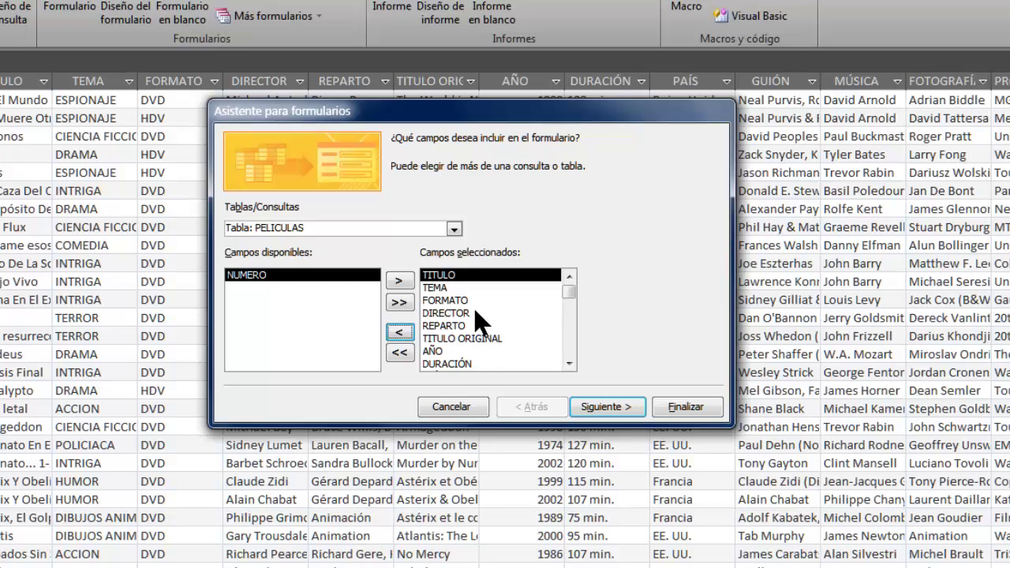
left_click(602, 419)
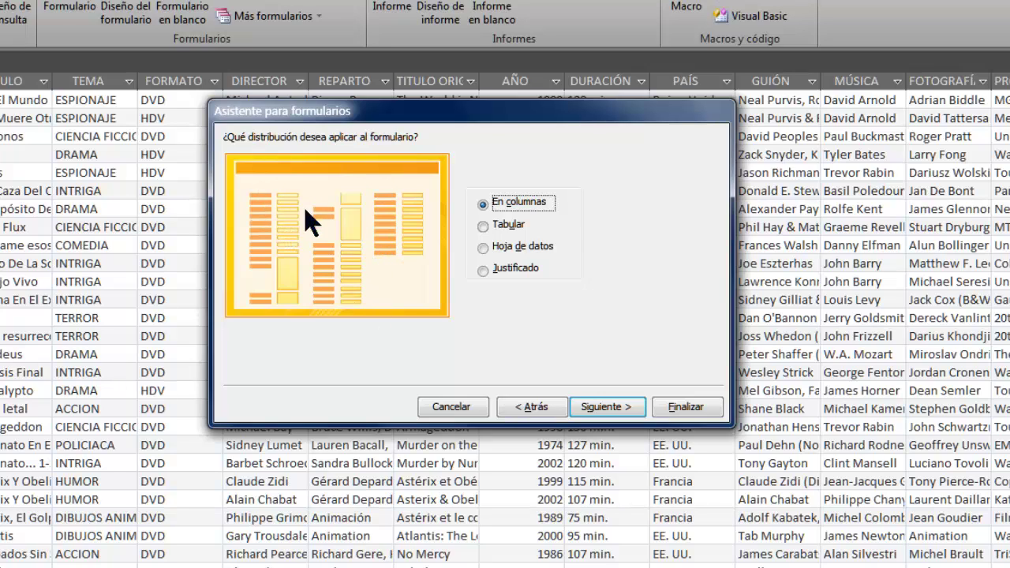
- Preview the Tabular, Hoja de datos and Justificado layouts, and apply En columnas to the form
left_click(481, 226)
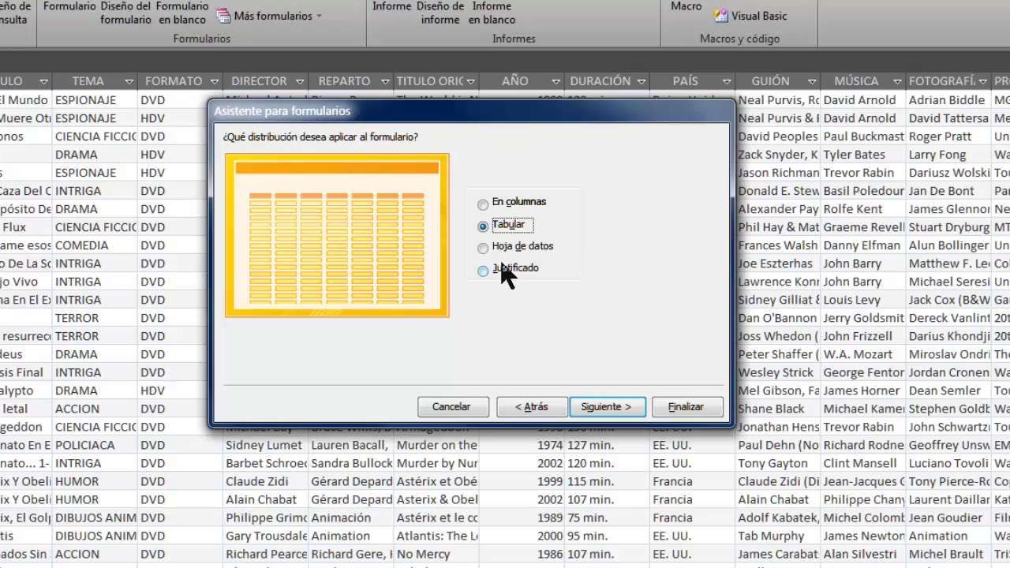
left_click(483, 248)
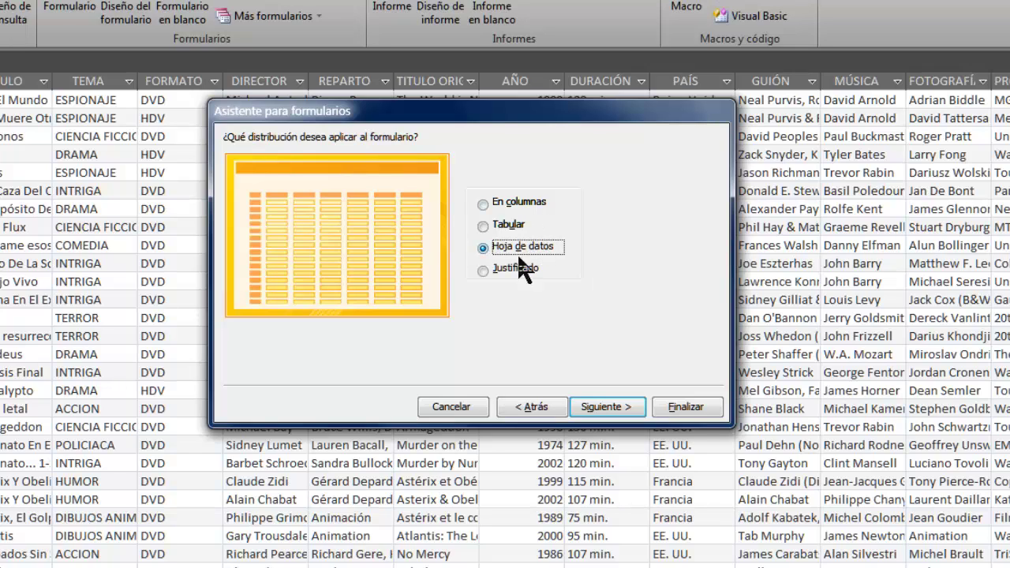
left_click(484, 270)
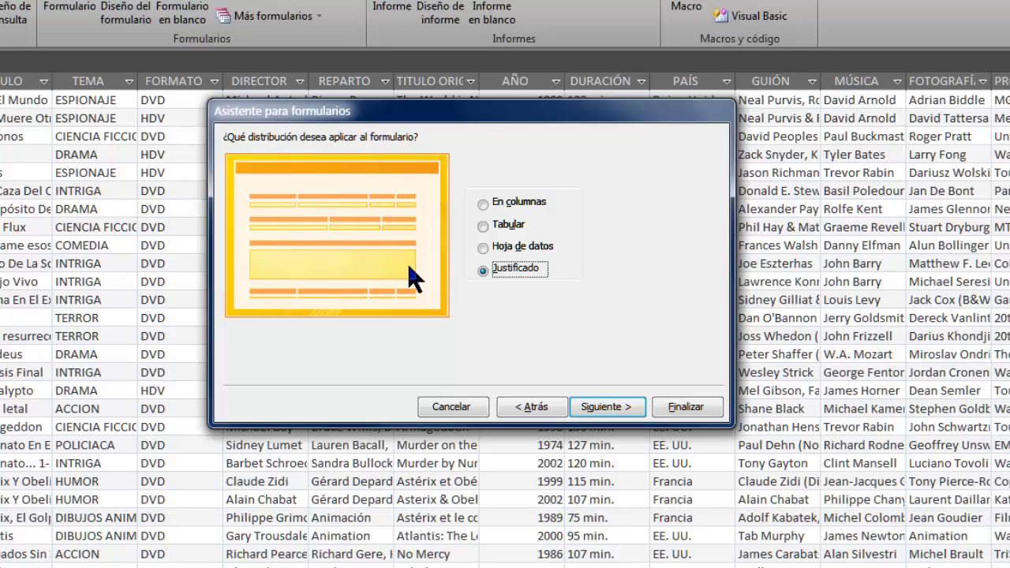
left_click(483, 204)
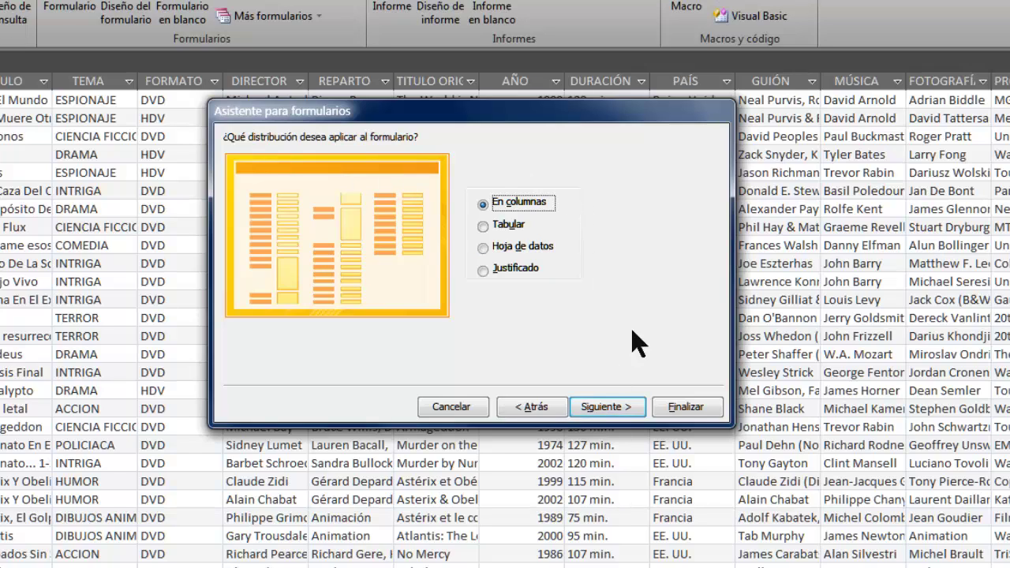
left_click(609, 407)
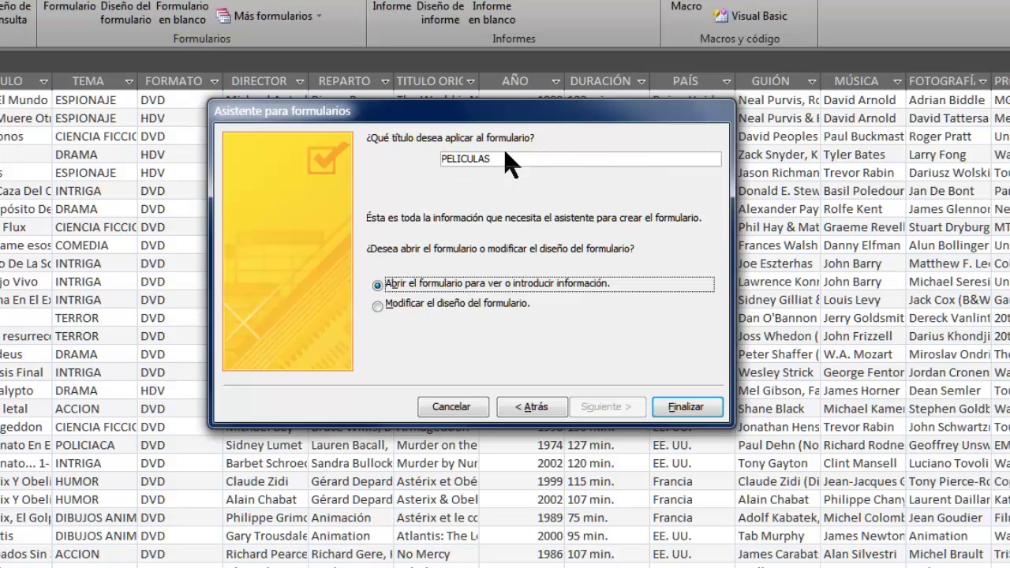
- Title the form GESTION PELICULAS and finish the wizard so it opens for viewing or entering data
left_click(442, 159)
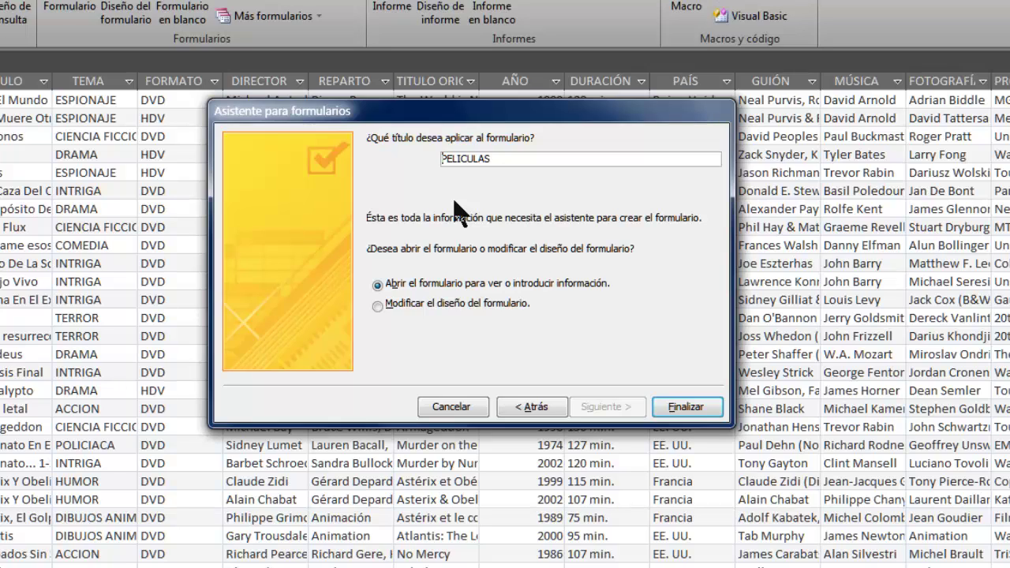
type("GESTION")
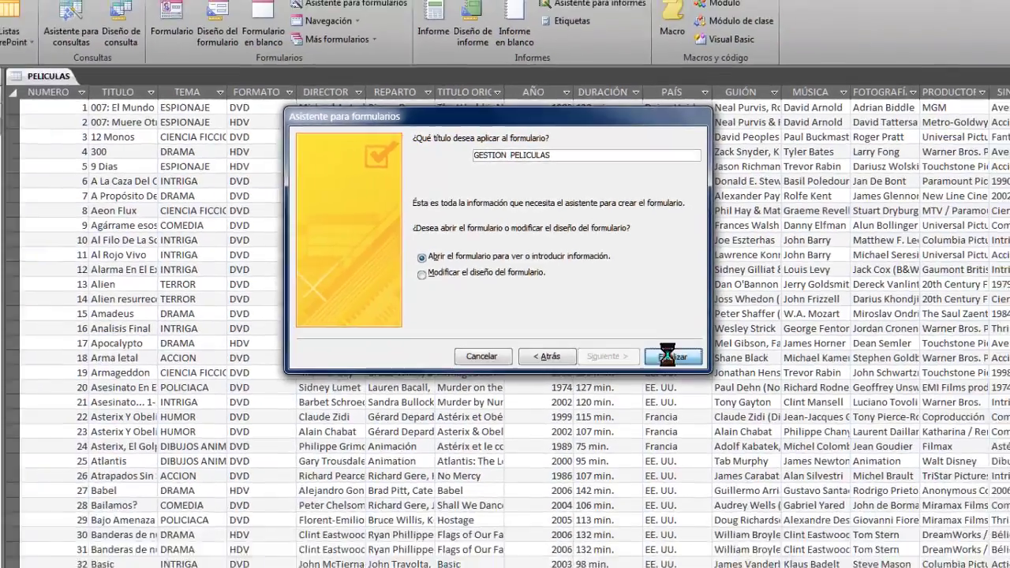
left_click(669, 407)
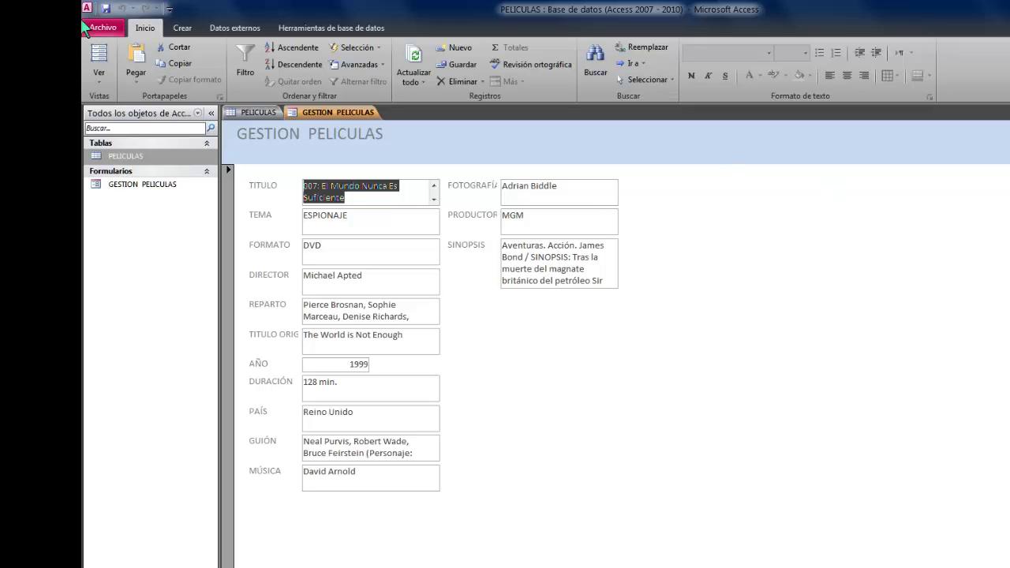
- Switch the GESTION PELICULAS form to Design view and widen its design area to about 24 cm
left_click(321, 115)
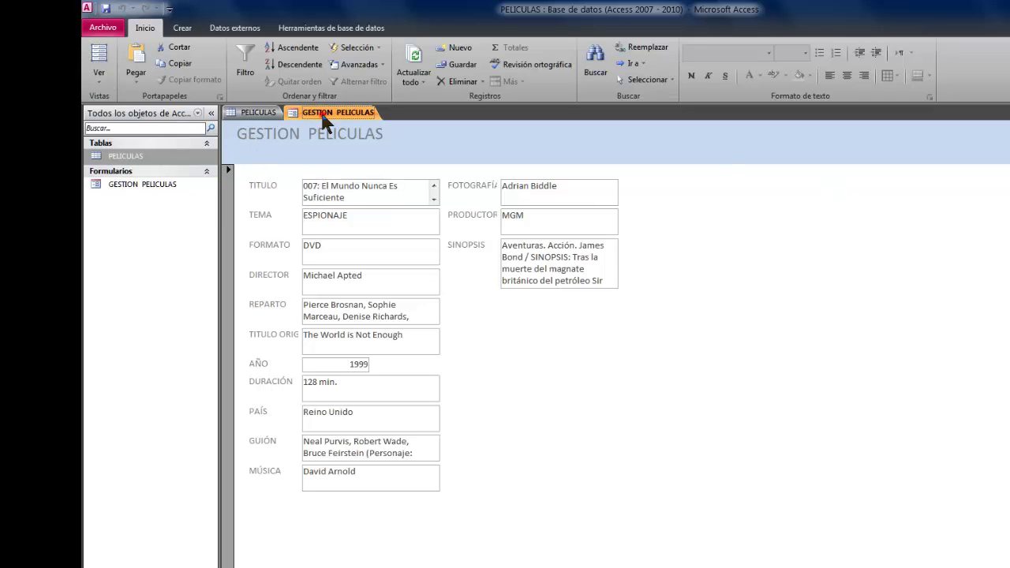
left_click(99, 77)
left_click(121, 176)
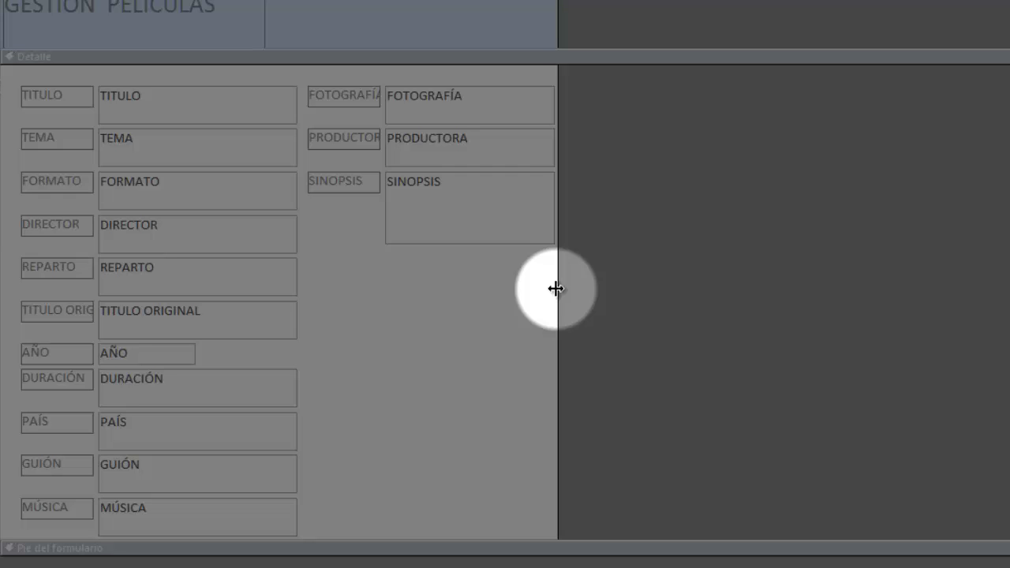
left_click_drag(557, 288, 701, 294)
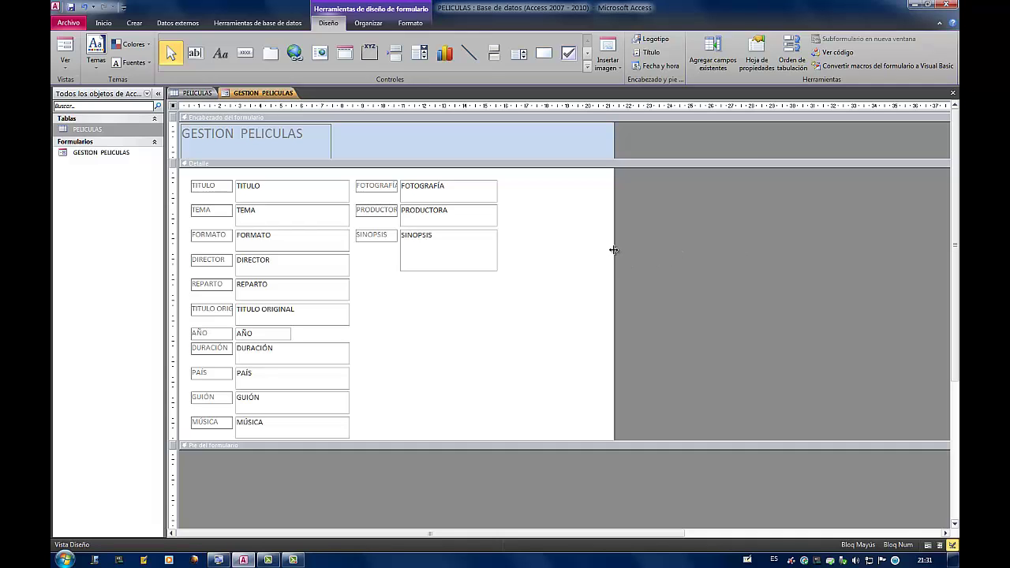
mouse_move(614, 250)
left_mouse_down()
mouse_move(692, 250)
mouse_move(673, 250)
left_mouse_up()
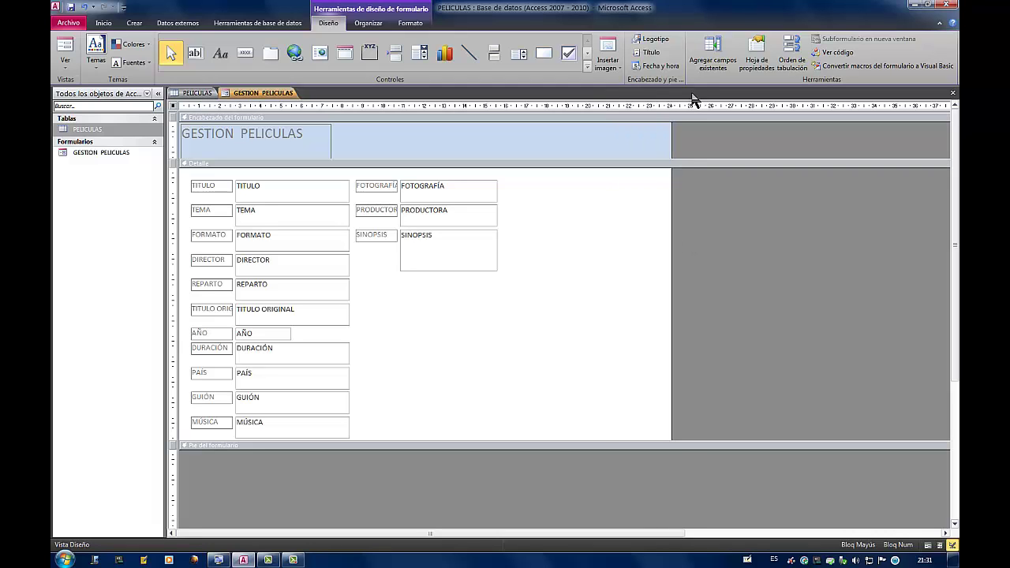
- Move the FOTOGRAFÍA, PRODUCTORA and SINOPSIS fields together with their labels about 4.5 cm to the right
left_click_drag(741, 363, 677, 144)
left_click_drag(636, 225, 769, 186)
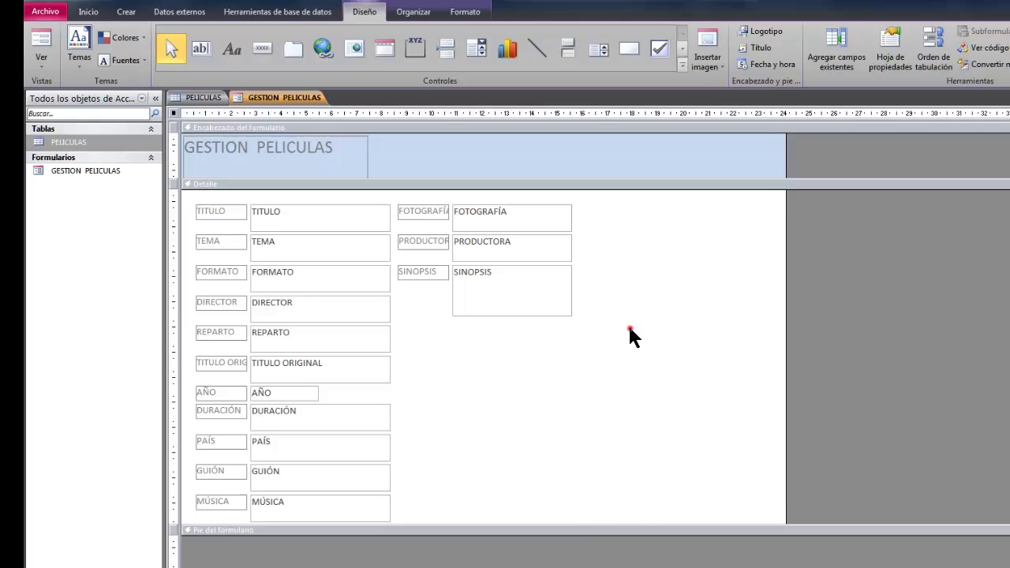
left_click(546, 284)
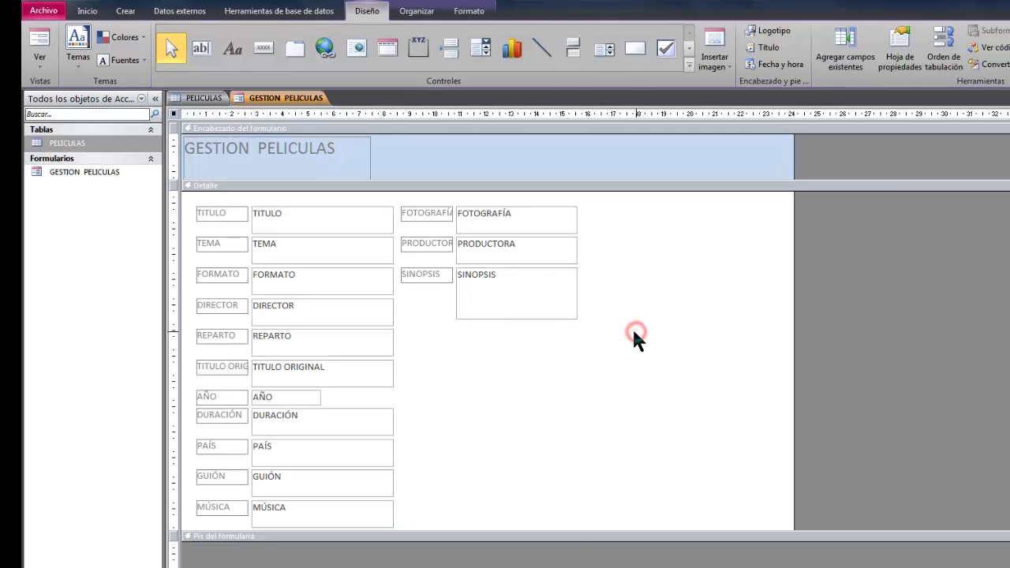
left_click_drag(634, 332, 405, 199)
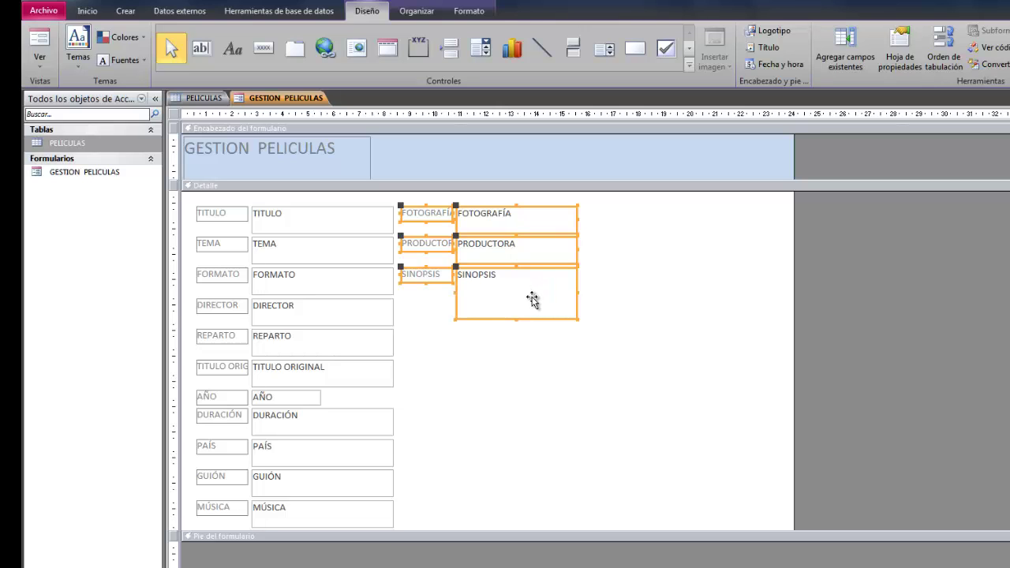
left_click_drag(533, 300, 648, 300)
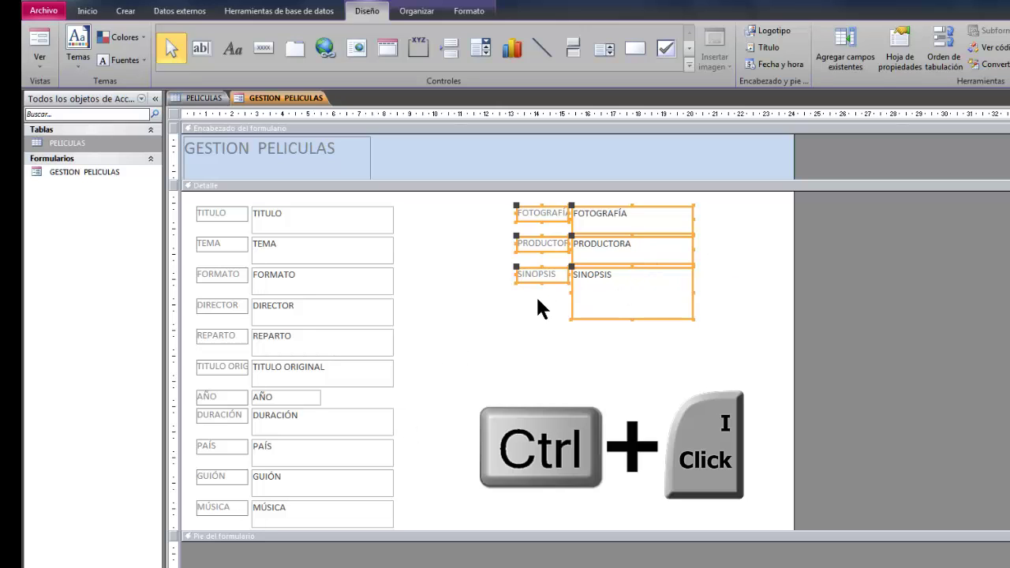
- Widen only the FOTOGRAFÍA, PRODUCTORA and SINOPSIS text boxes to about 8 cm, excluding their labels
left_click(543, 277, "ctrl")
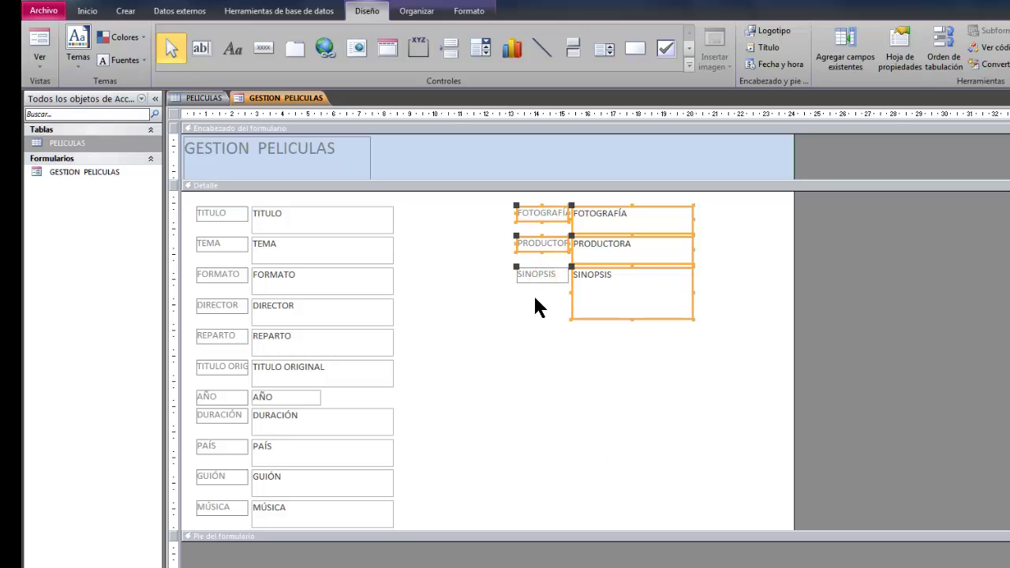
left_click(536, 244, "ctrl")
left_click(537, 215, "ctrl")
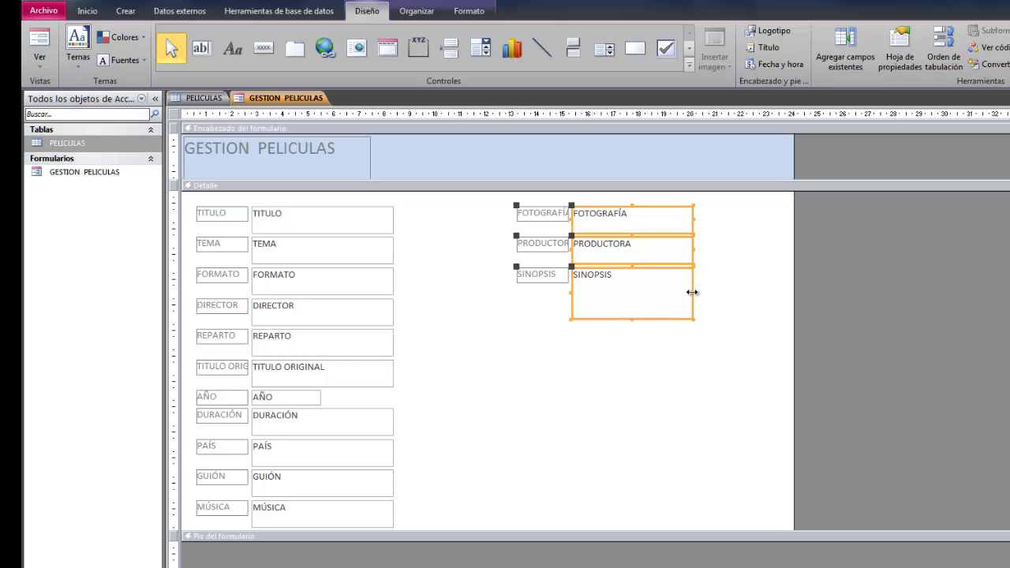
left_click_drag(692, 293, 776, 294)
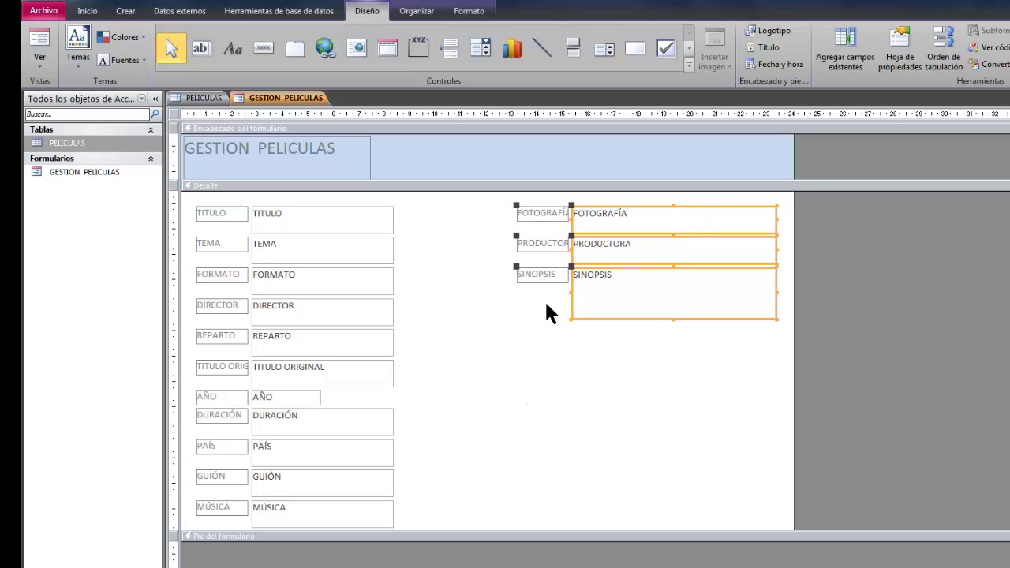
- Widen the text boxes of the first column from TITULO to MÚSICA, except AÑO, to about 8.5 cm
left_click(625, 411)
left_click_drag(521, 498, 324, 204)
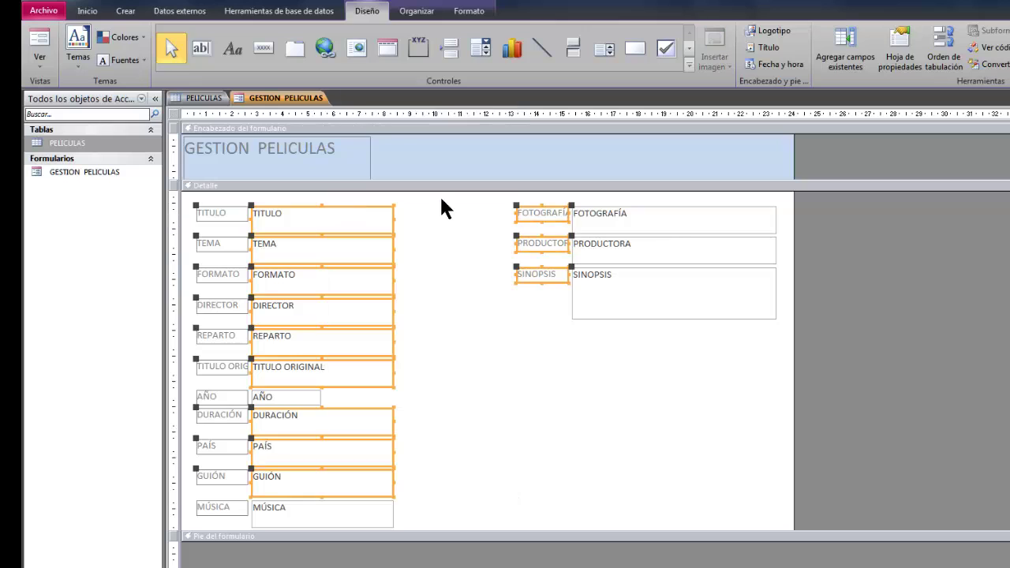
left_click(502, 403)
left_click_drag(431, 504, 345, 195)
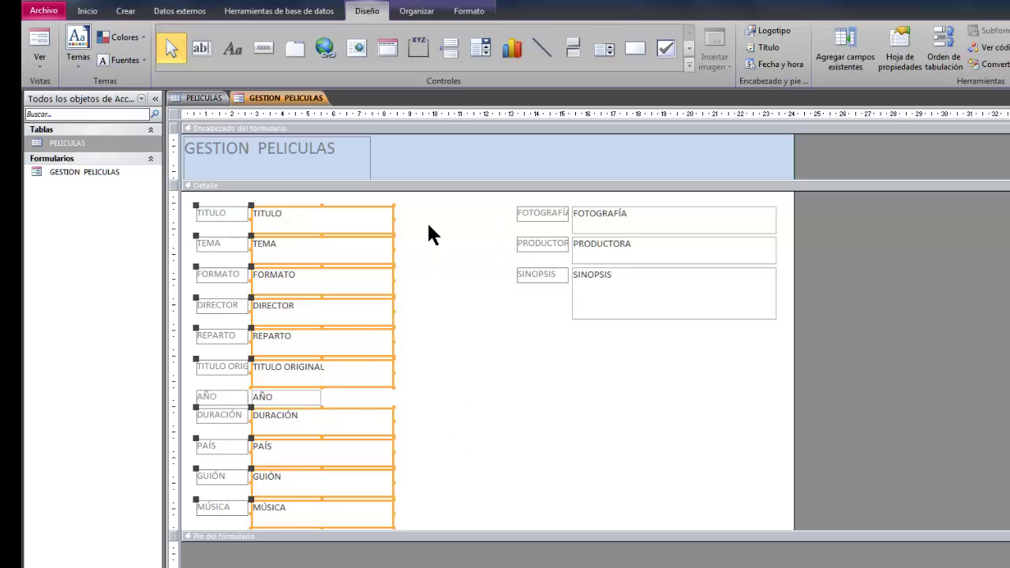
left_click_drag(394, 219, 471, 218)
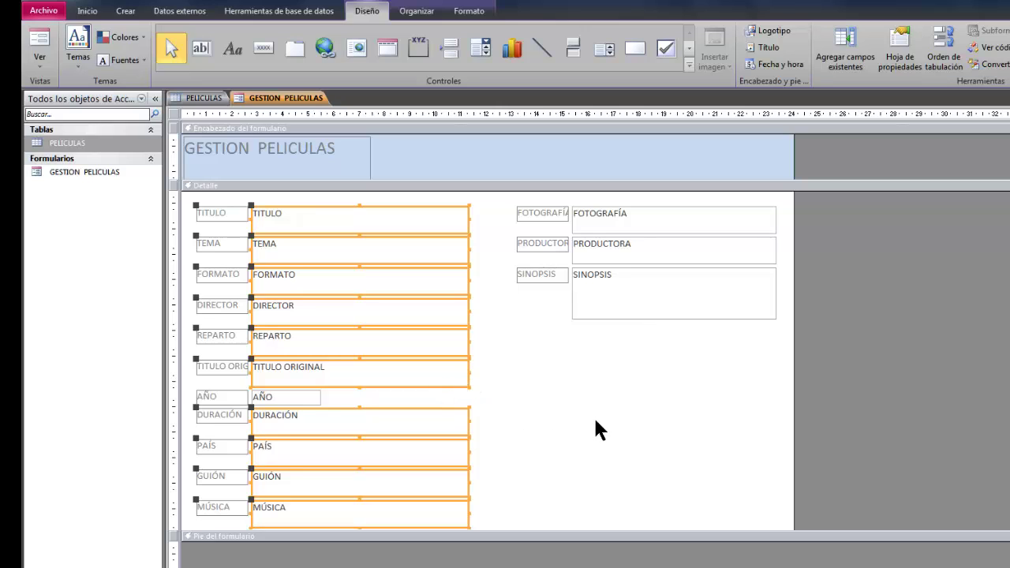
left_click(553, 403)
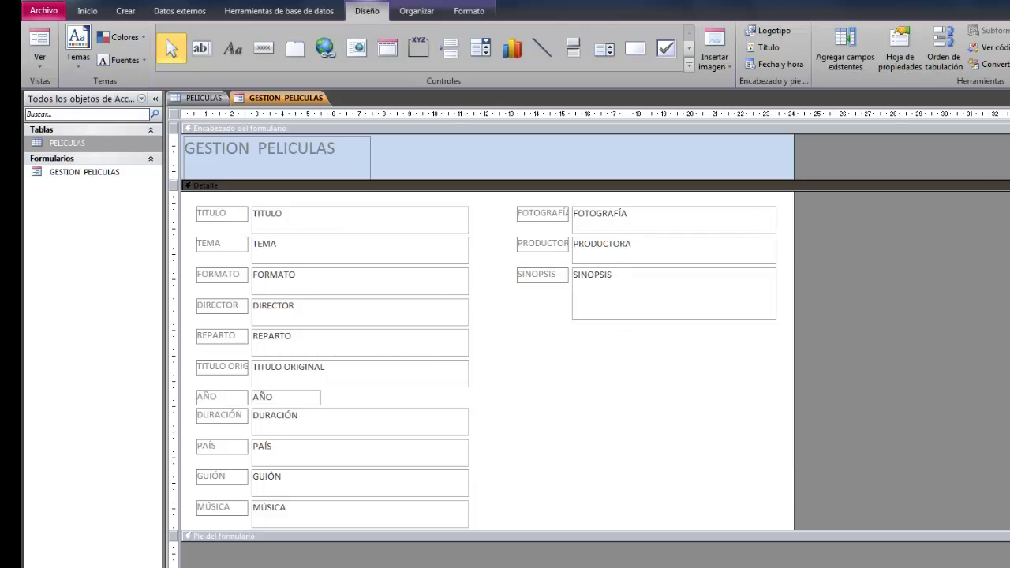
- Show the property sheet and format all field labels in both columns with a light blue theme background and red text
left_click(904, 41)
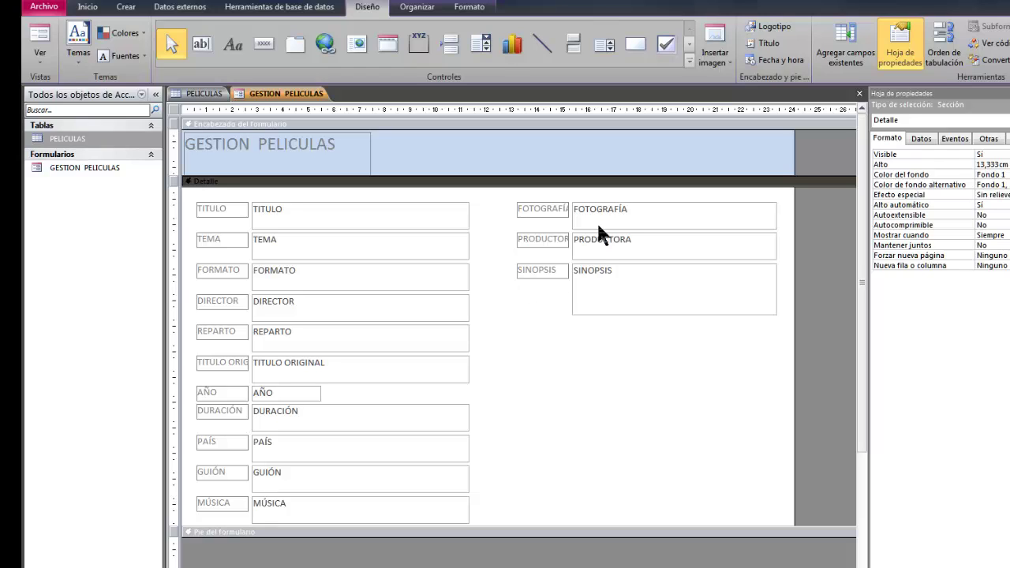
left_click_drag(190, 192, 231, 519)
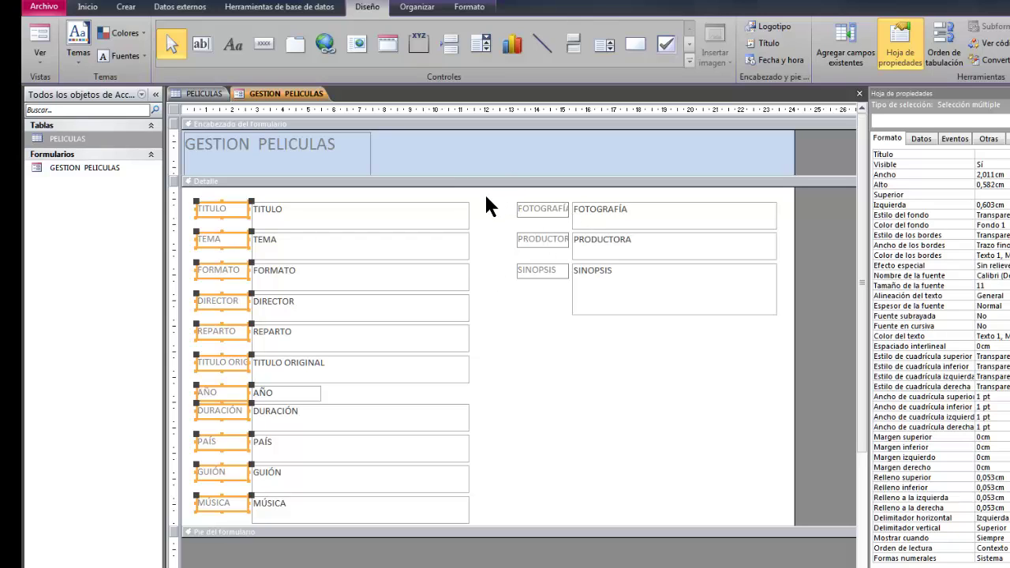
left_click_drag(490, 197, 548, 290)
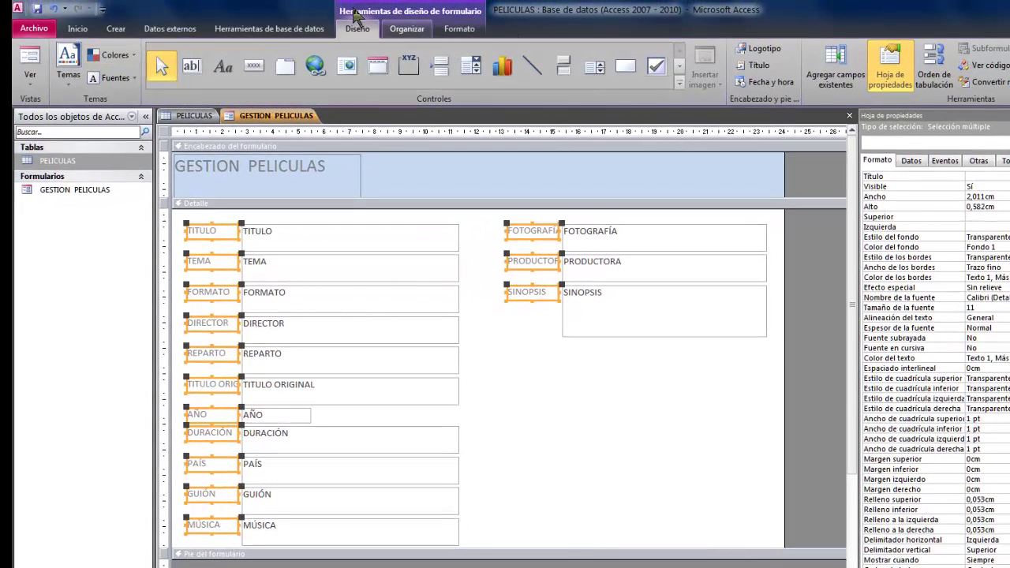
left_click(461, 30)
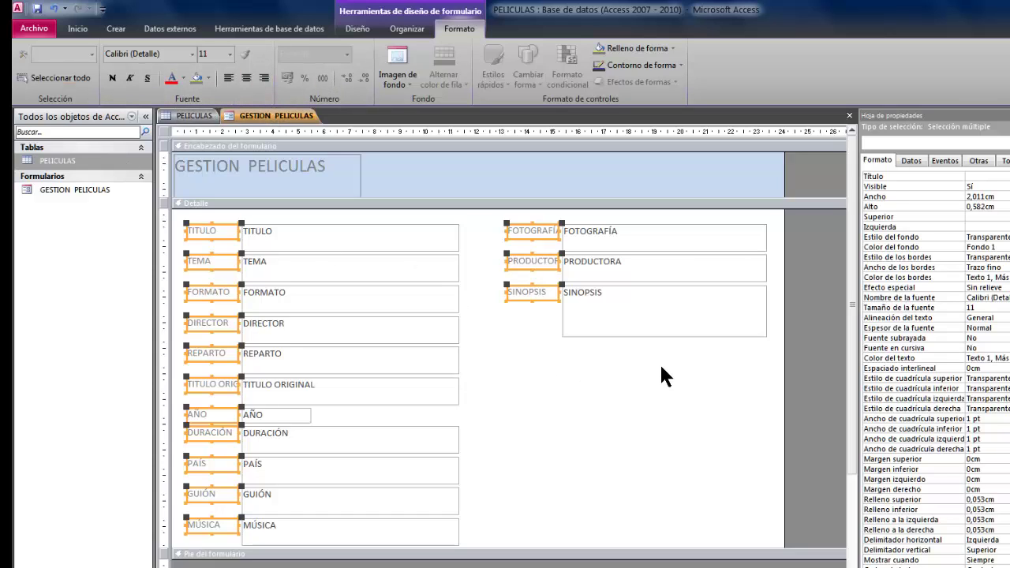
left_click(209, 79)
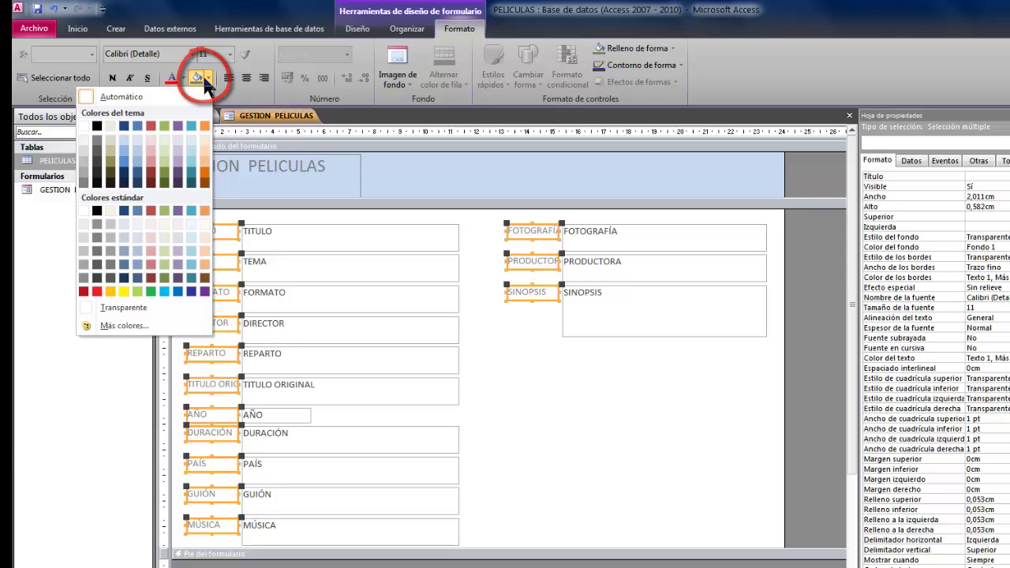
left_click(124, 160)
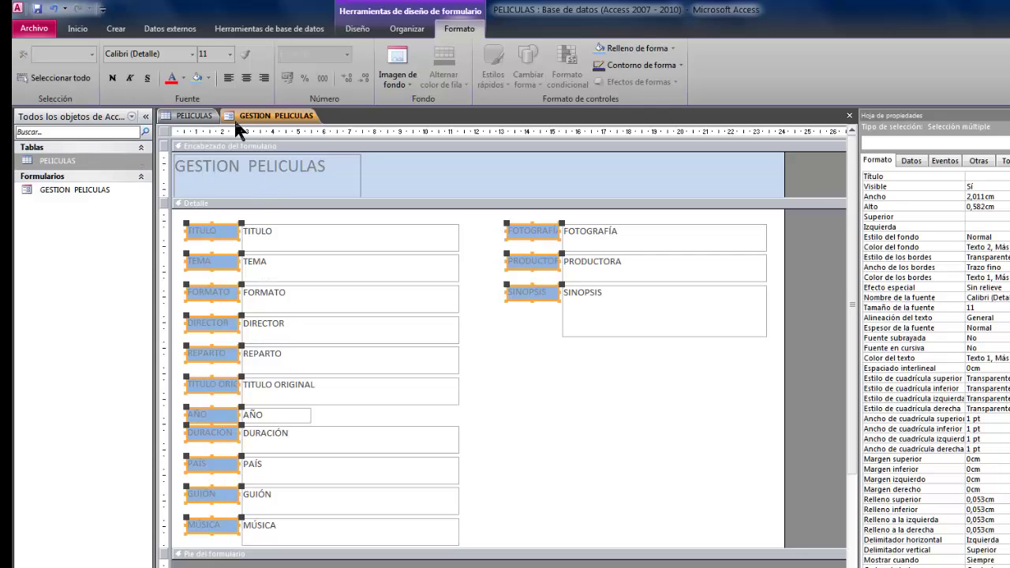
left_click(172, 79)
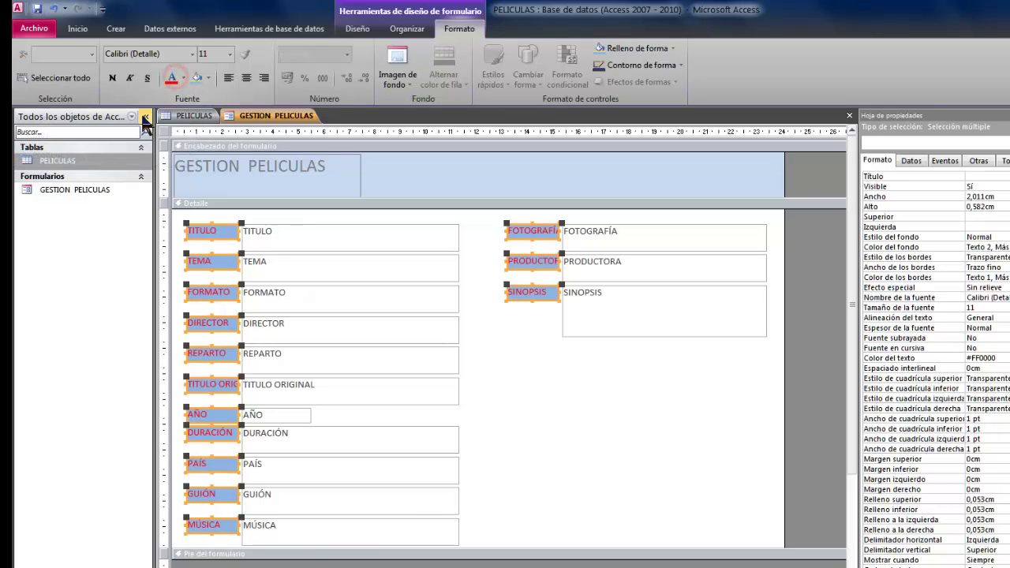
- Change the text of all field labels in both columns to the white theme colour and make it bold
left_click(183, 79)
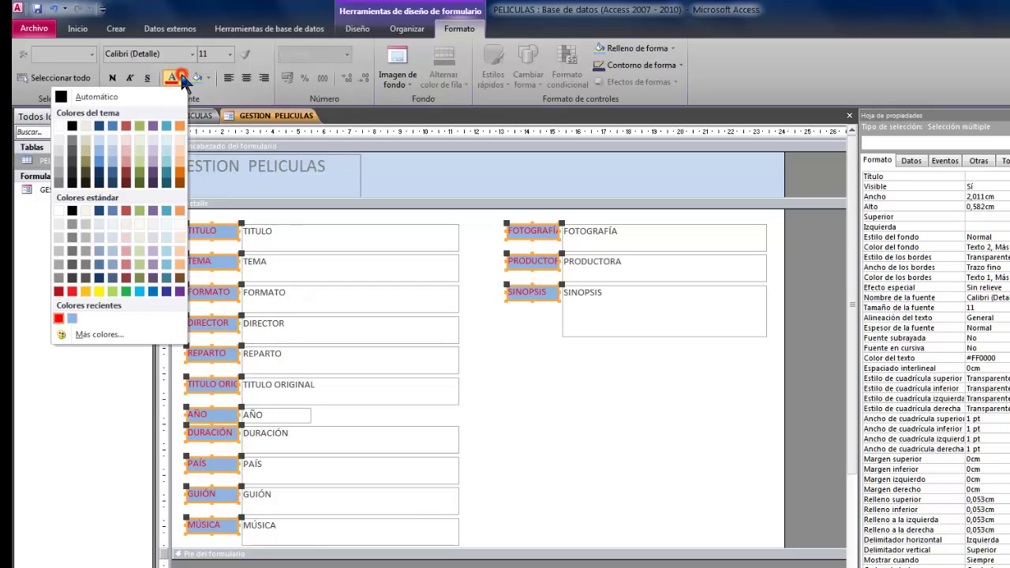
left_click(60, 126)
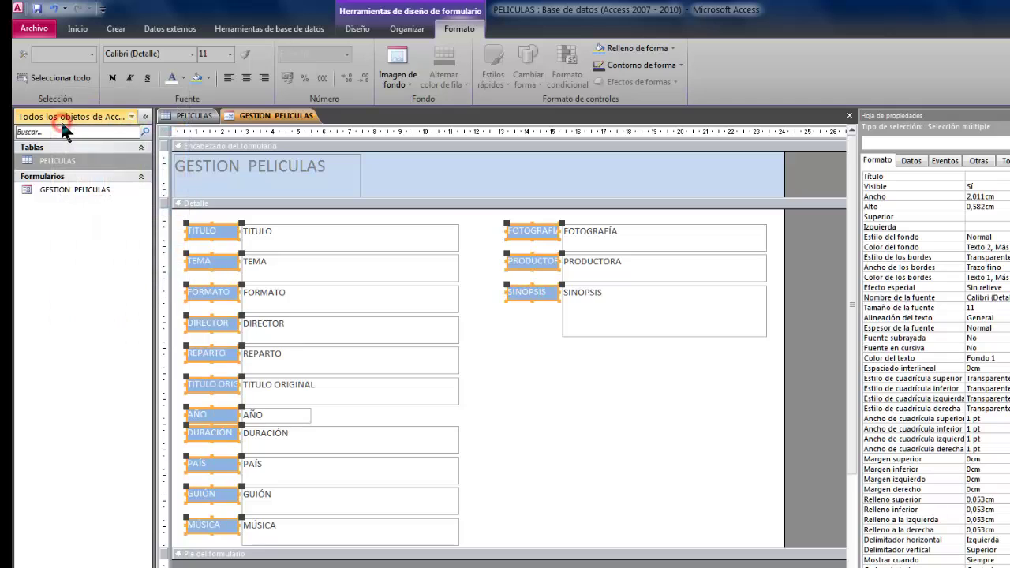
left_click(112, 79)
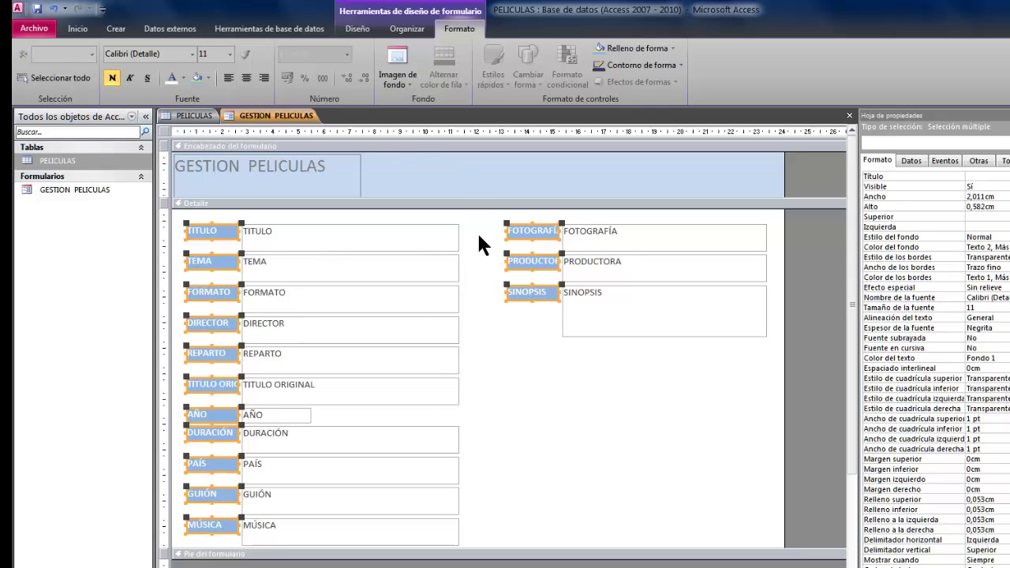
left_click(549, 395)
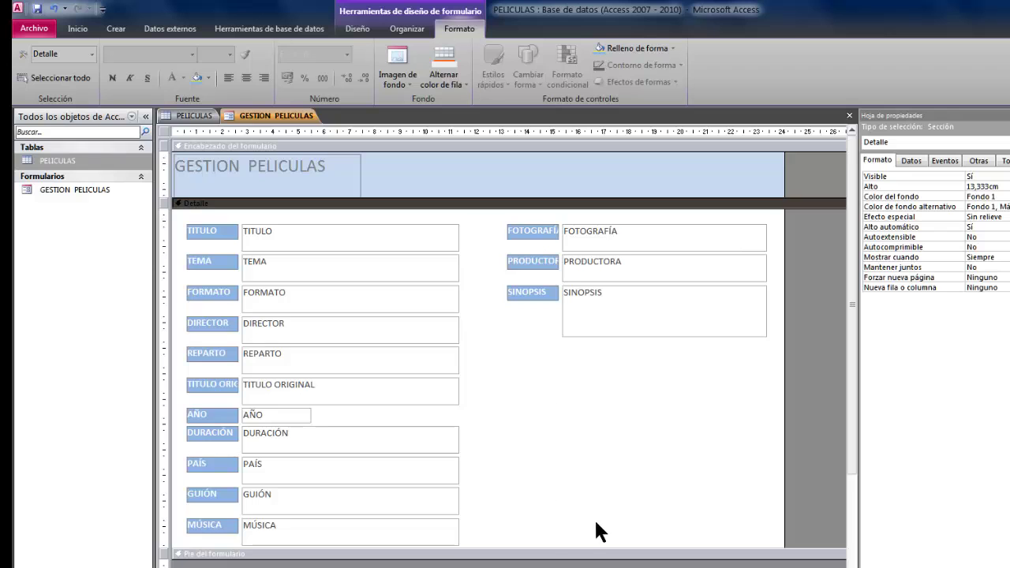
- Give the text boxes in both columns, except AÑO, a very light blue theme background and bold text
left_click_drag(521, 519, 567, 418)
left_click_drag(485, 525, 424, 223)
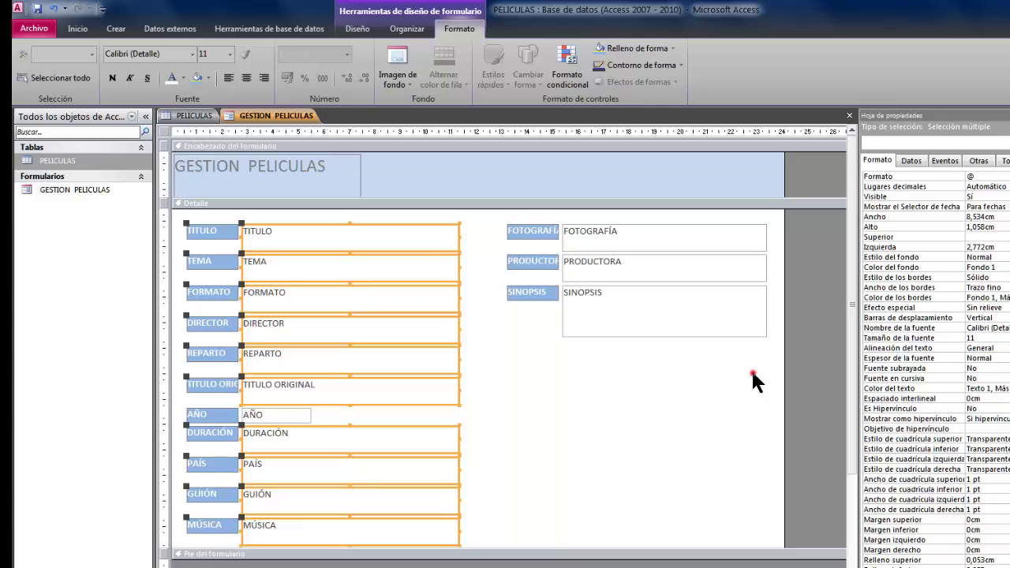
left_click_drag(752, 368, 679, 213)
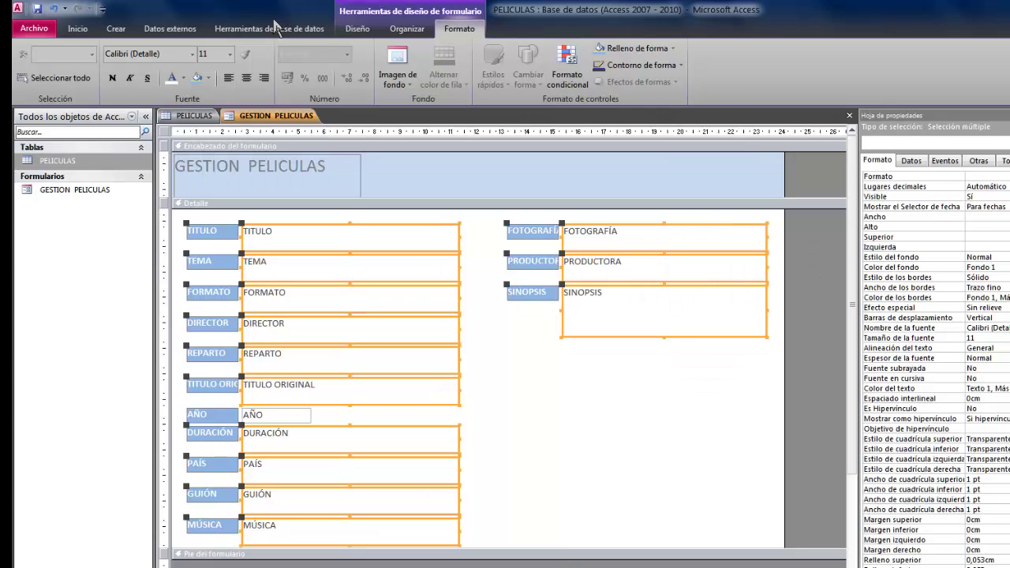
left_click(208, 78)
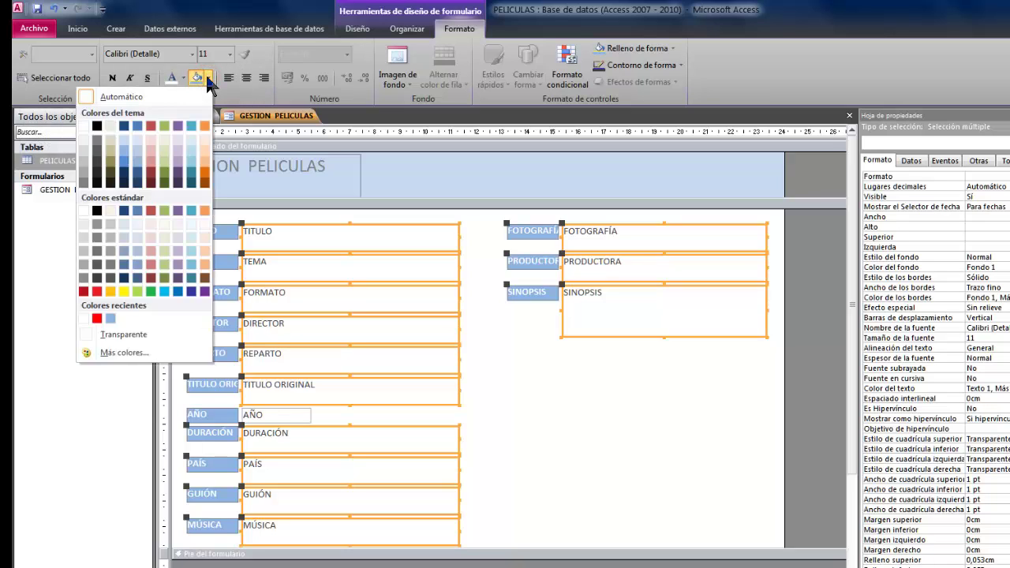
left_click(125, 138)
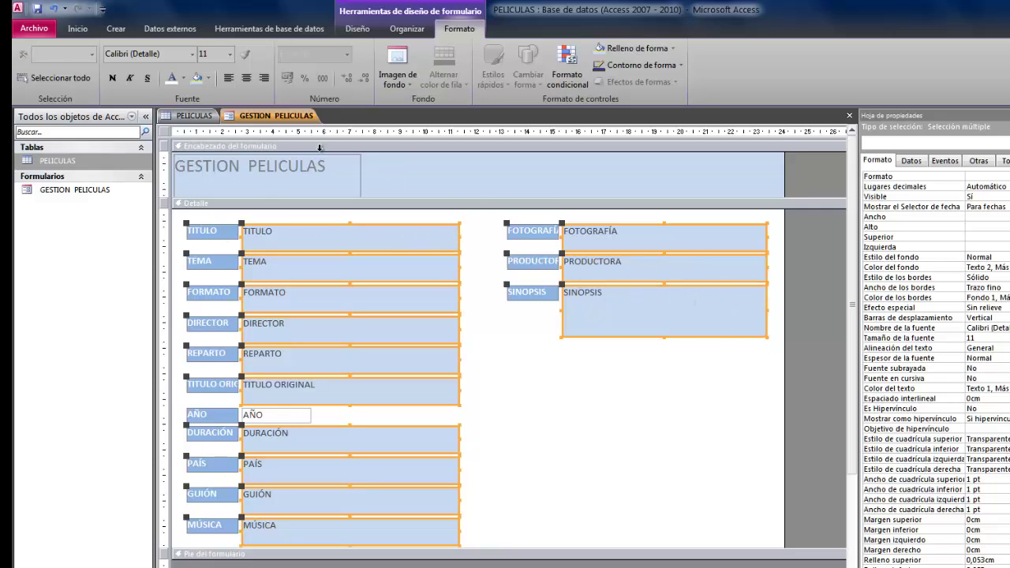
left_click(112, 79)
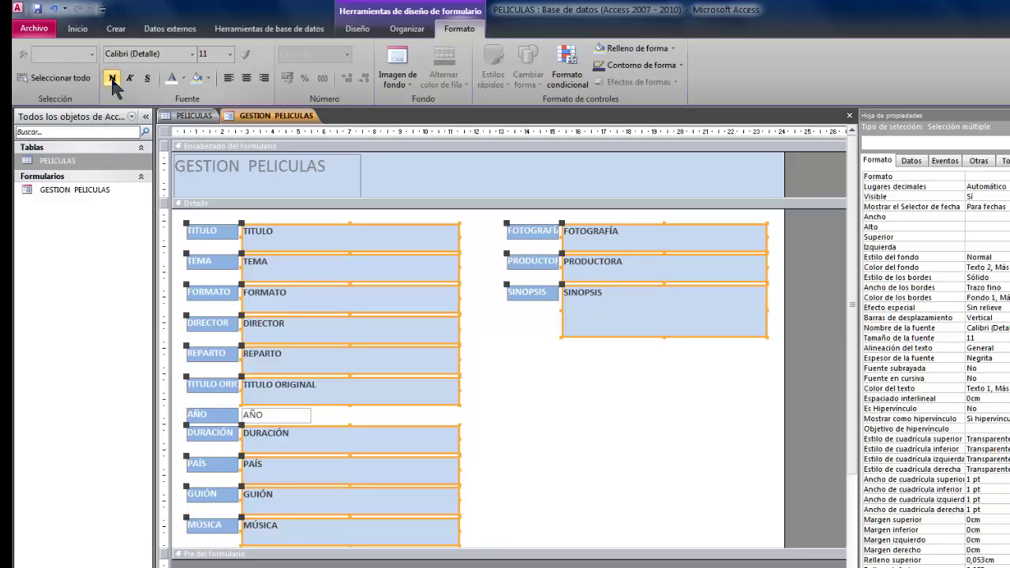
- Apply the same very light blue background and bold text to the AÑO text box
left_click(291, 411)
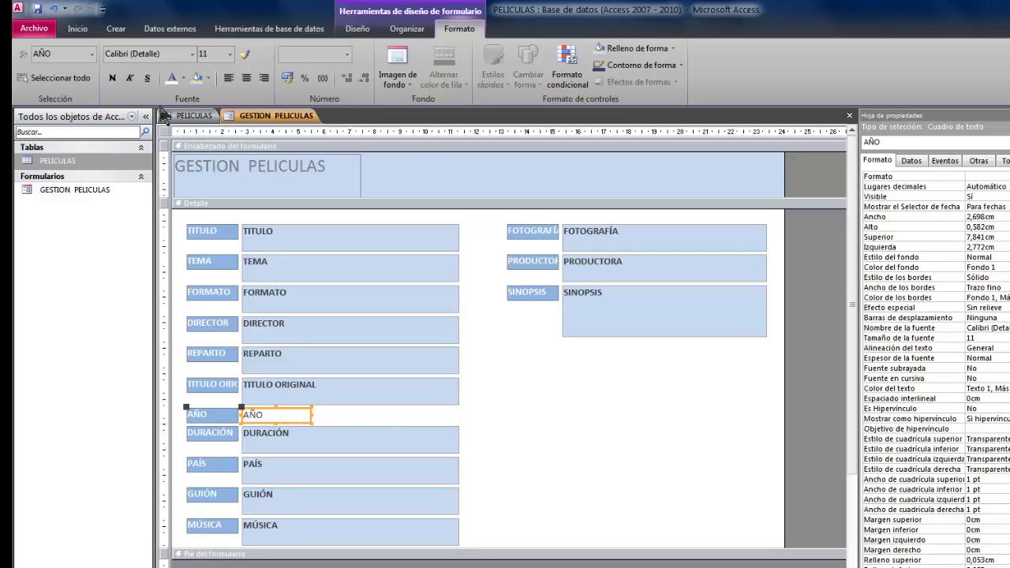
left_click(197, 78)
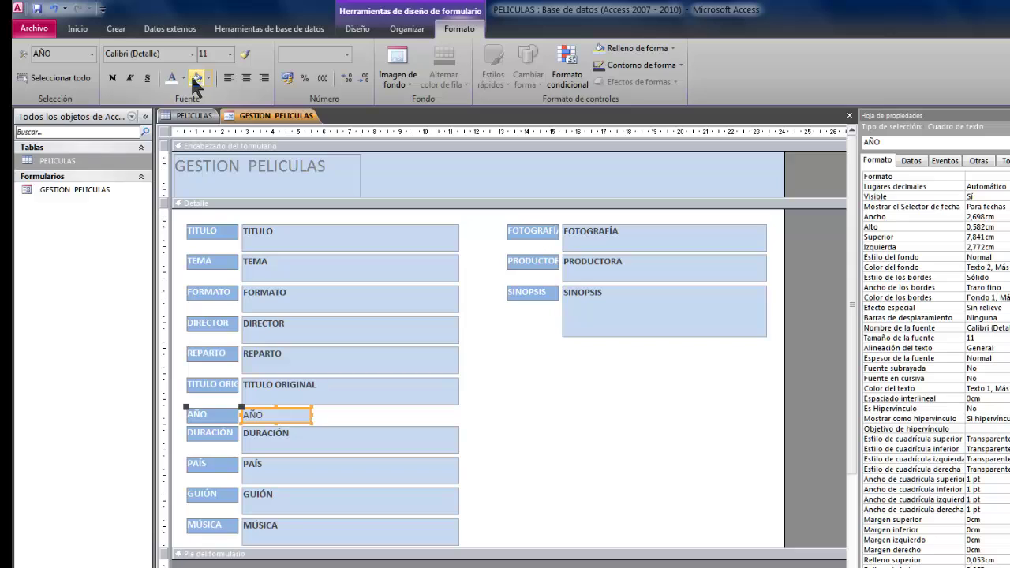
left_click(113, 79)
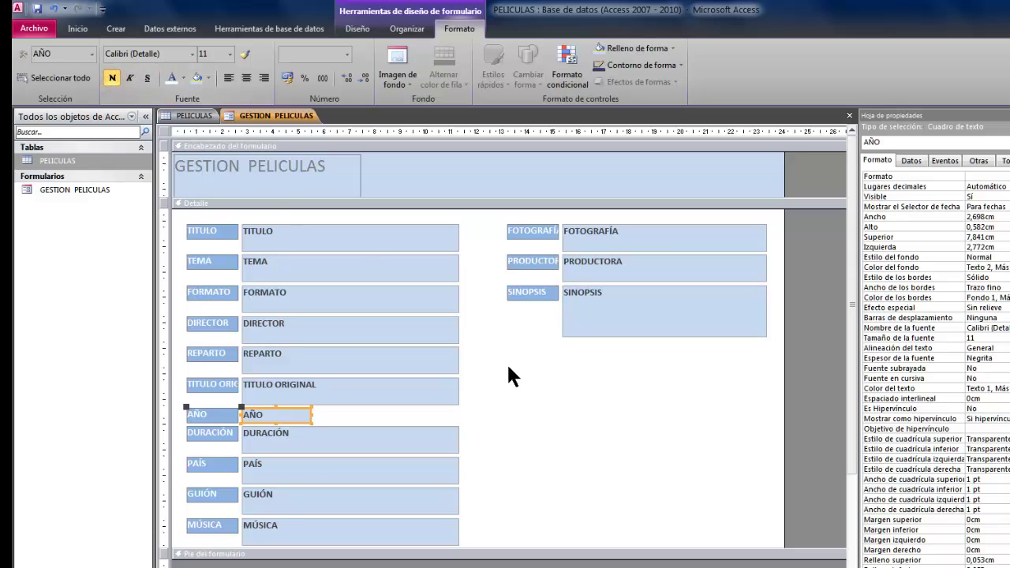
left_click(567, 426)
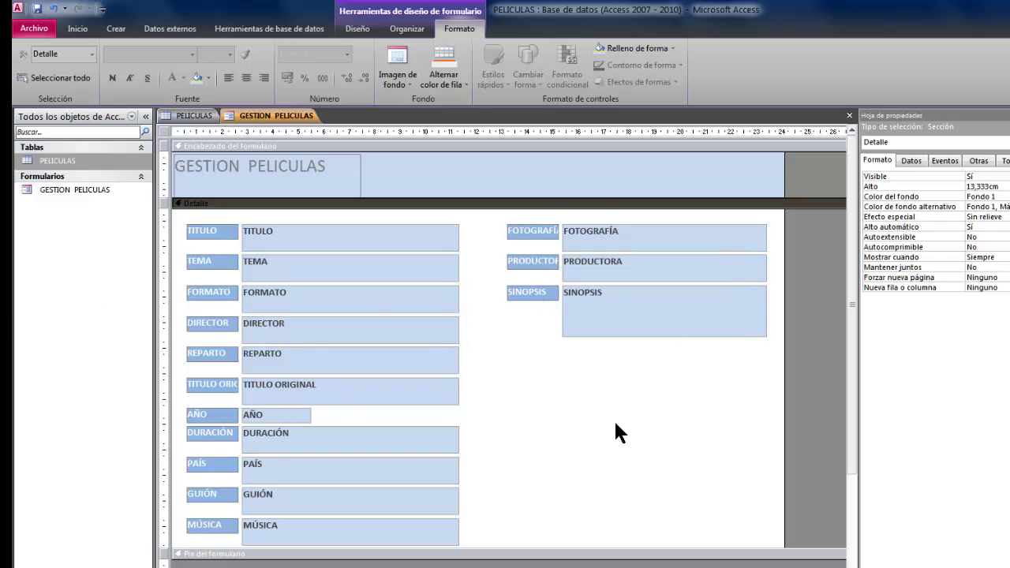
- Make the TITULO text box italic and set its font size to 12
left_click(293, 236)
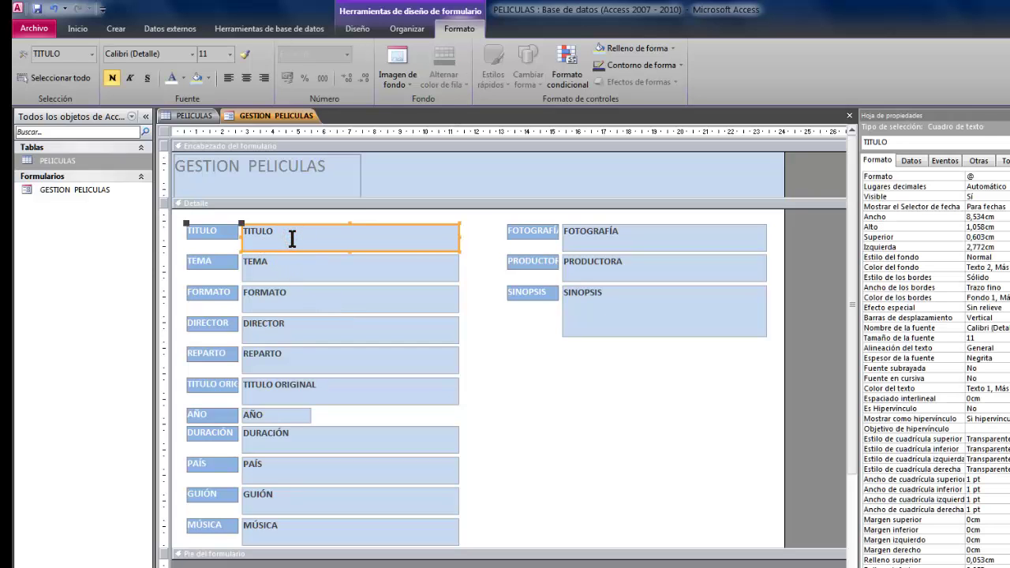
left_click(130, 78)
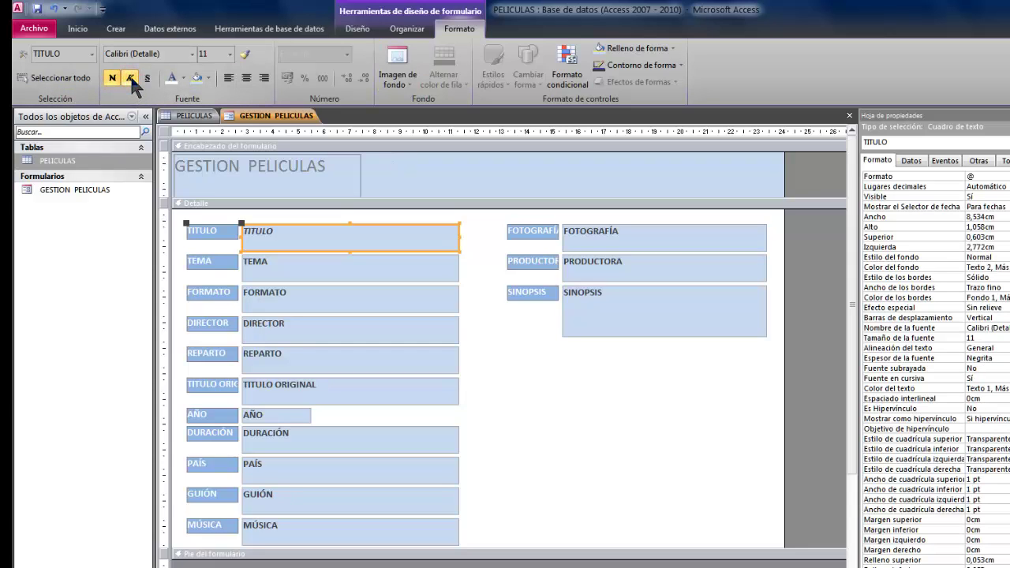
left_click(229, 54)
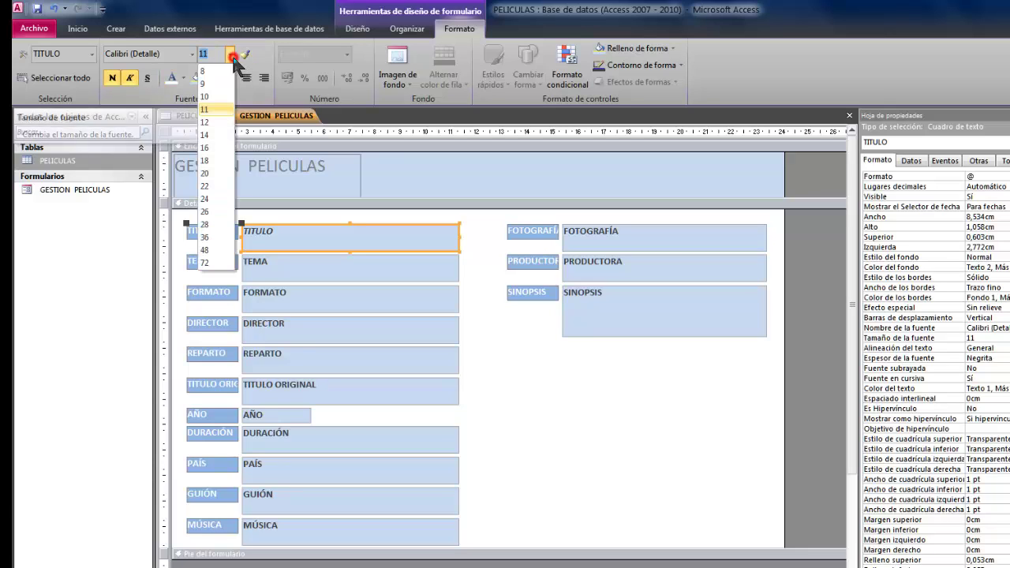
left_click(207, 122)
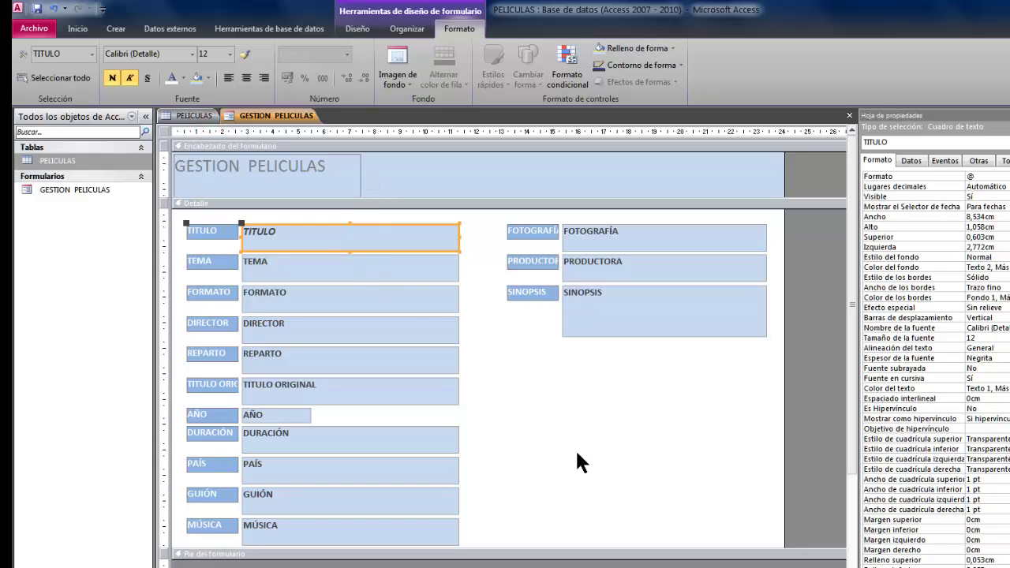
left_click(606, 444)
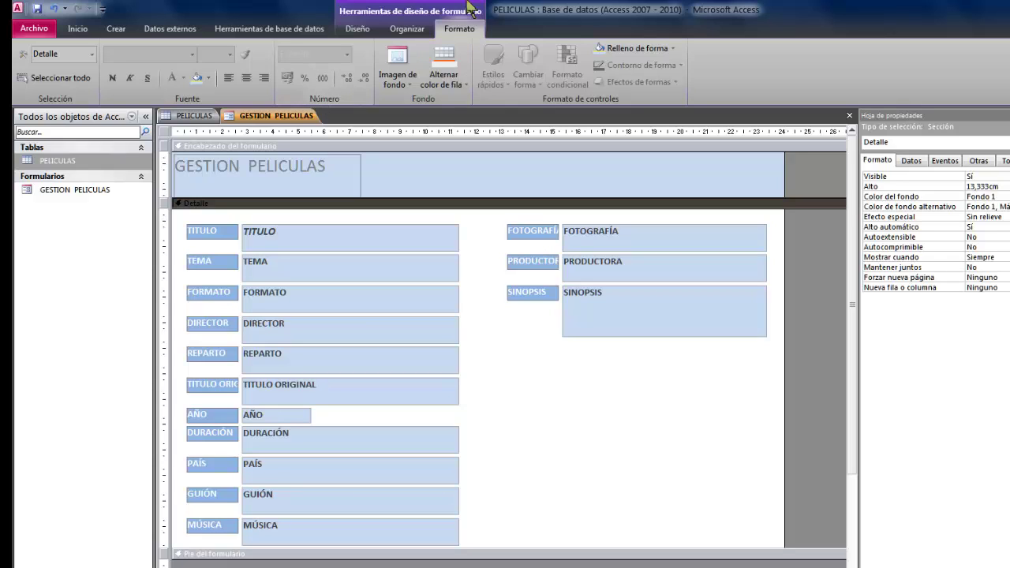
- Insert PlantillaTaringa.jpg from the Fondos images folder as the form's background image
left_click(399, 73)
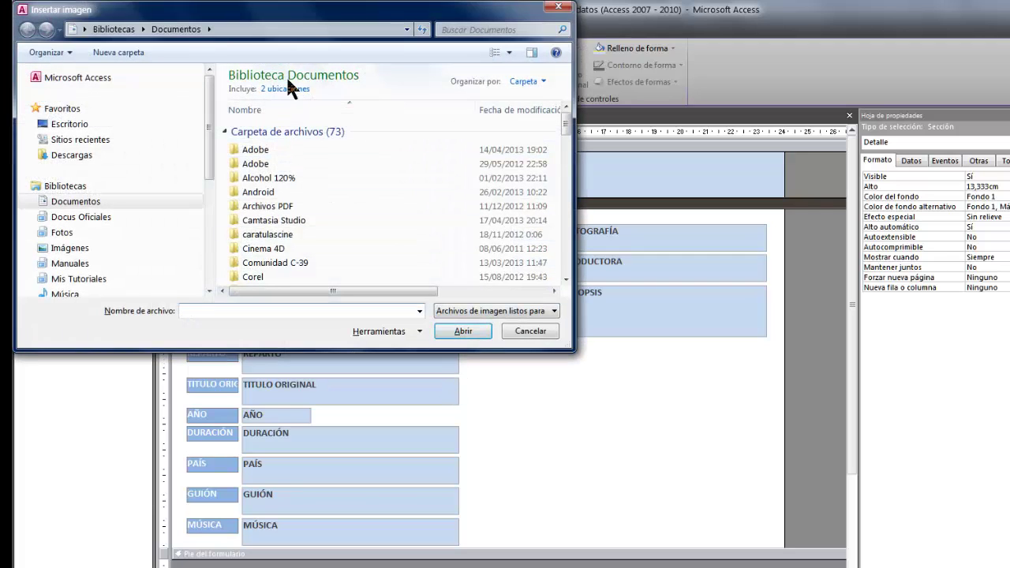
left_click_drag(306, 19, 442, 89)
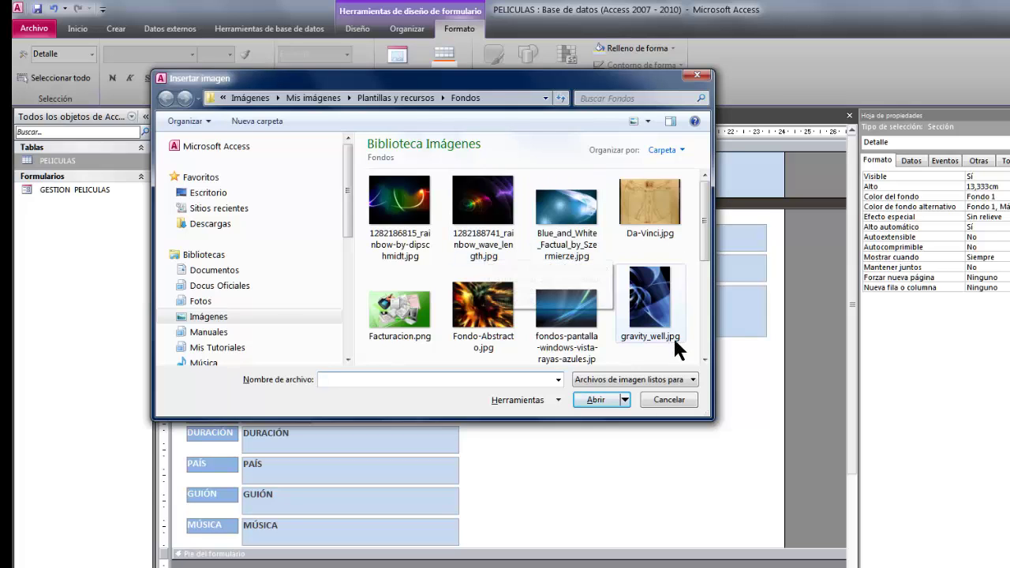
left_click(701, 359)
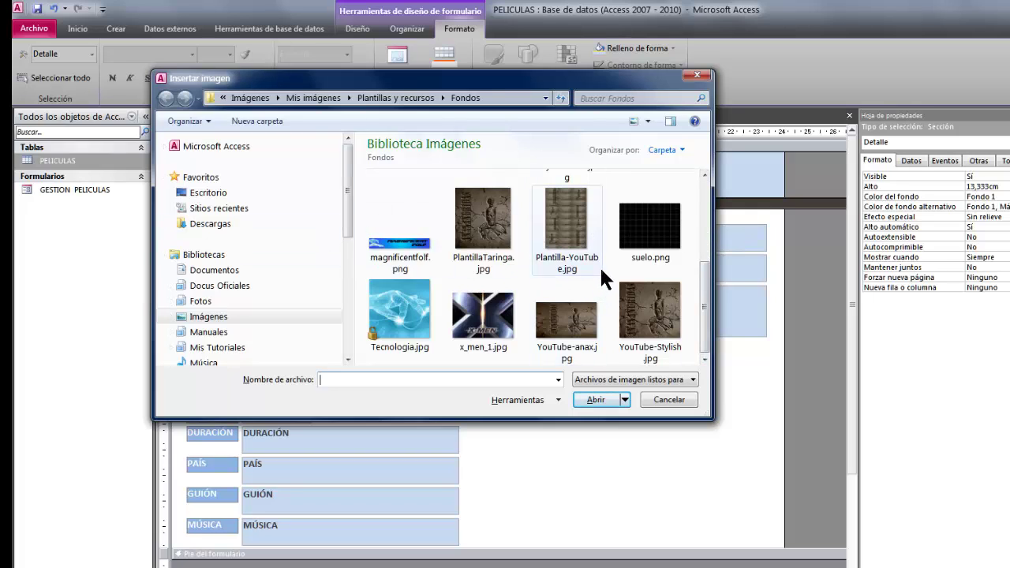
left_click(485, 253)
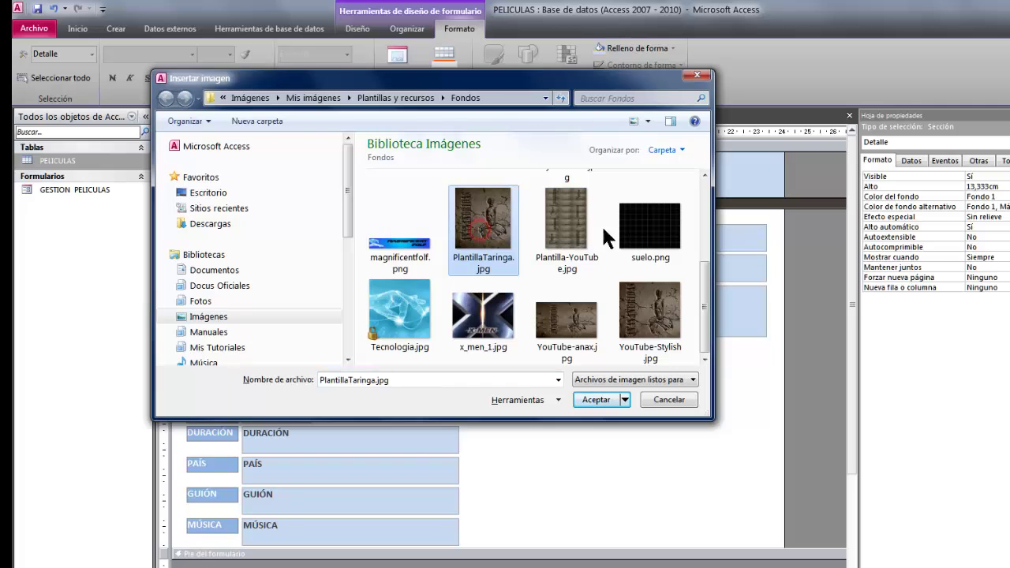
left_click(592, 402)
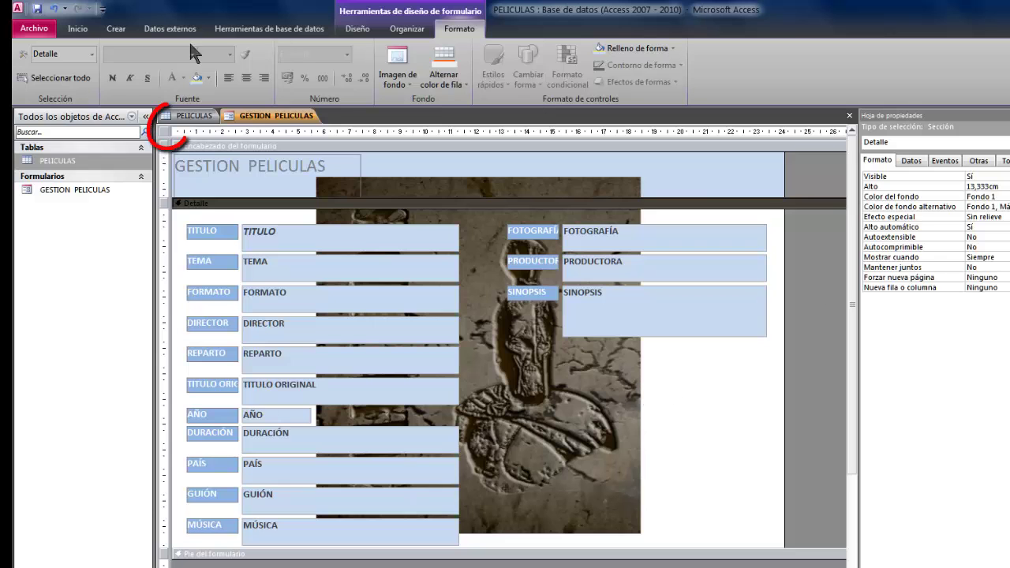
- Select the whole form as Formulario and set its Distribución de la imagen property to Centro
left_click(167, 136)
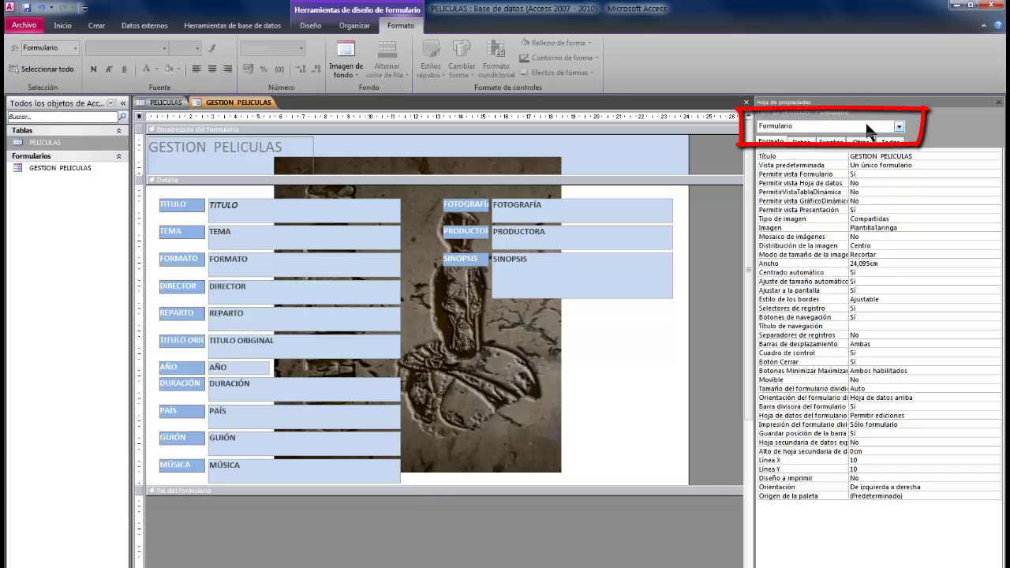
left_click(899, 127)
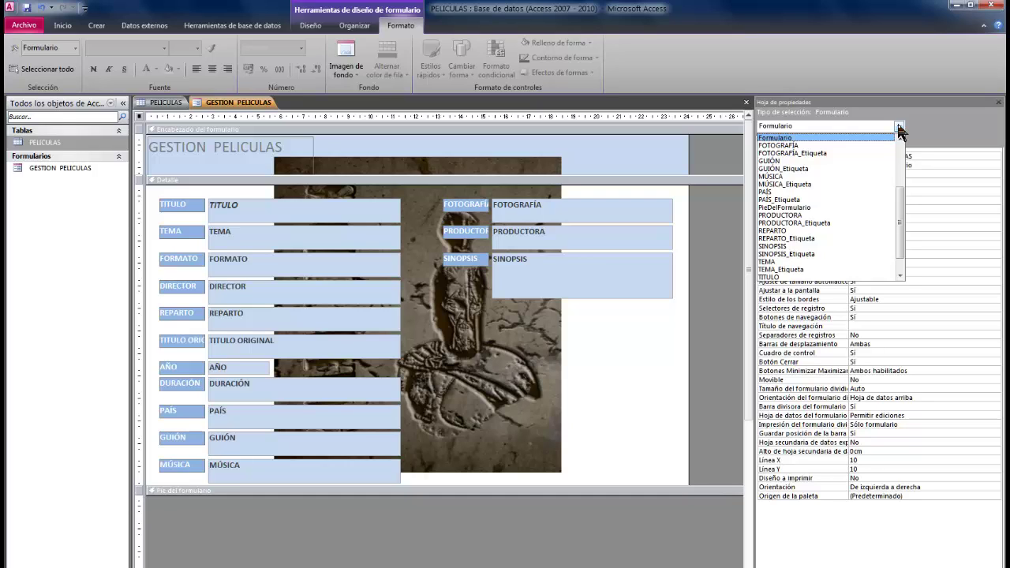
left_click(829, 136)
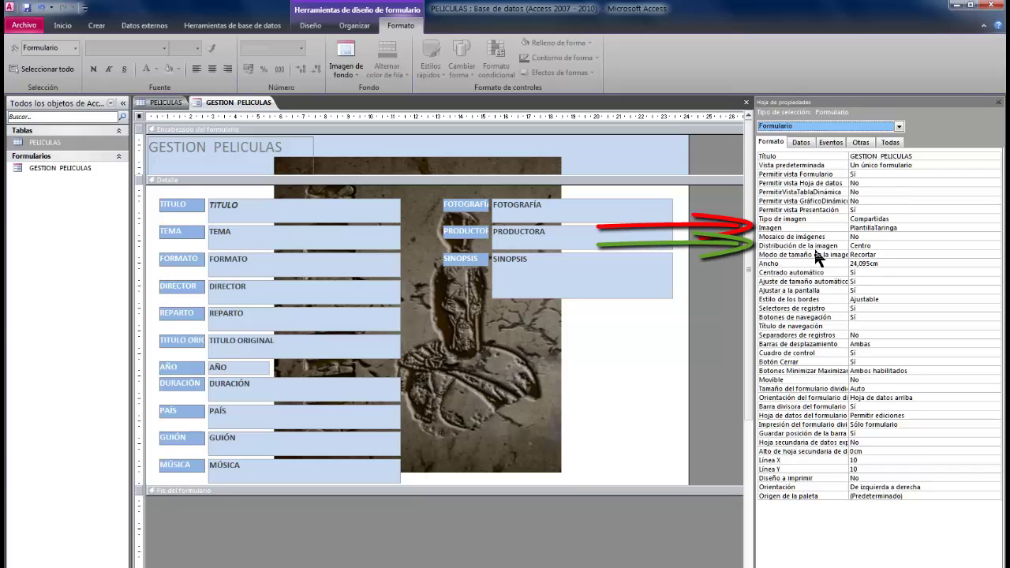
left_click(976, 247)
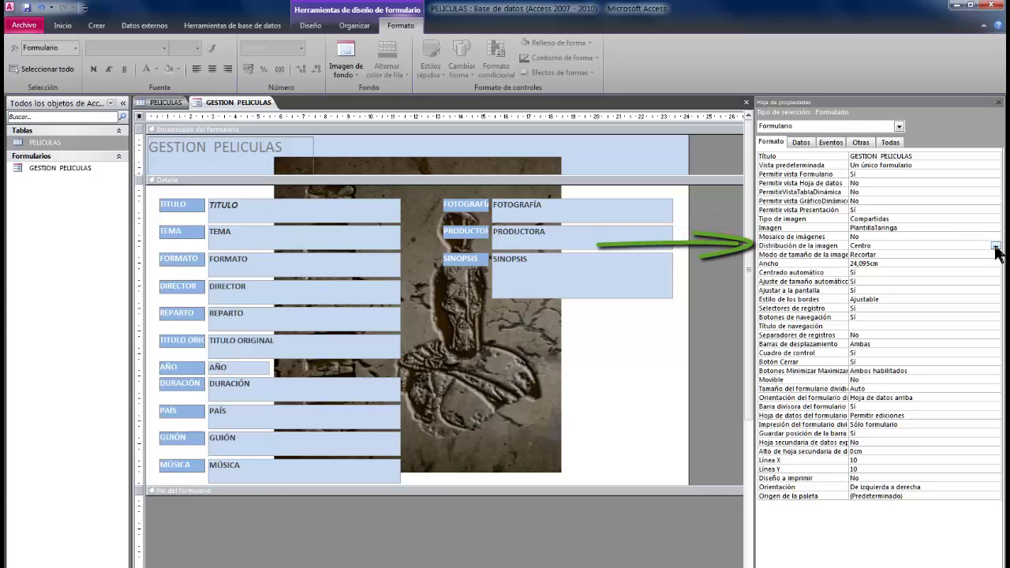
left_click(997, 246)
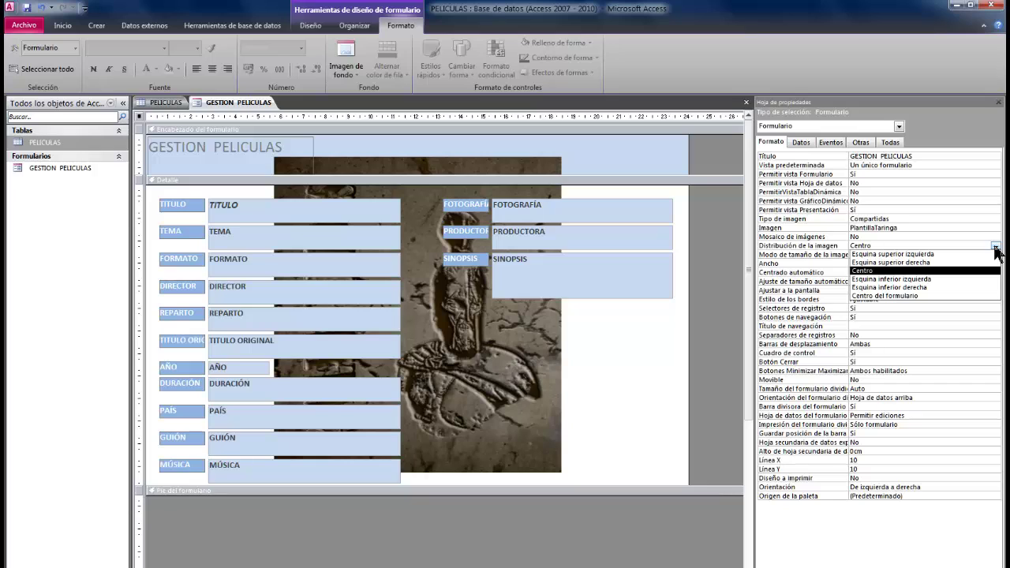
left_click(911, 270)
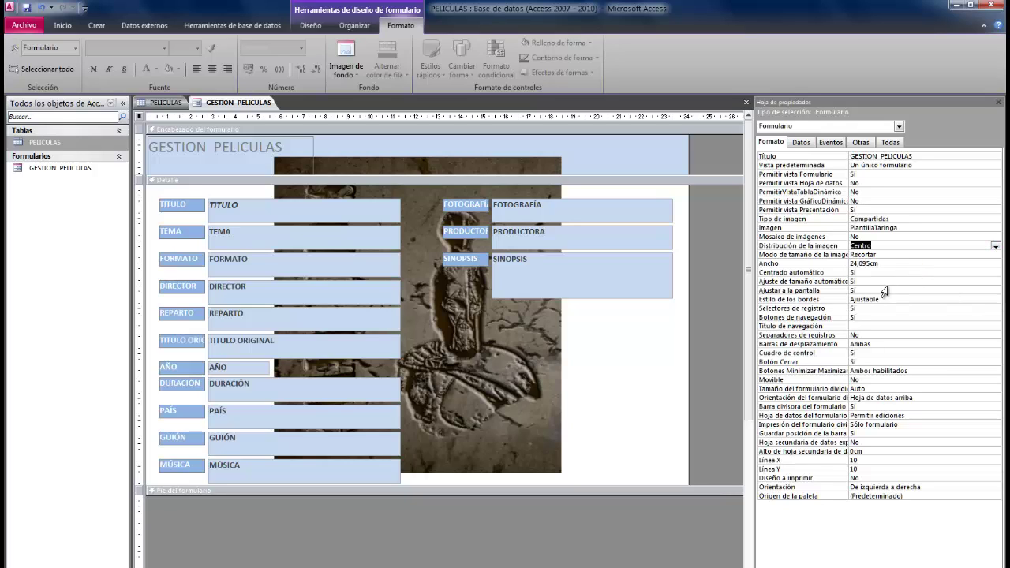
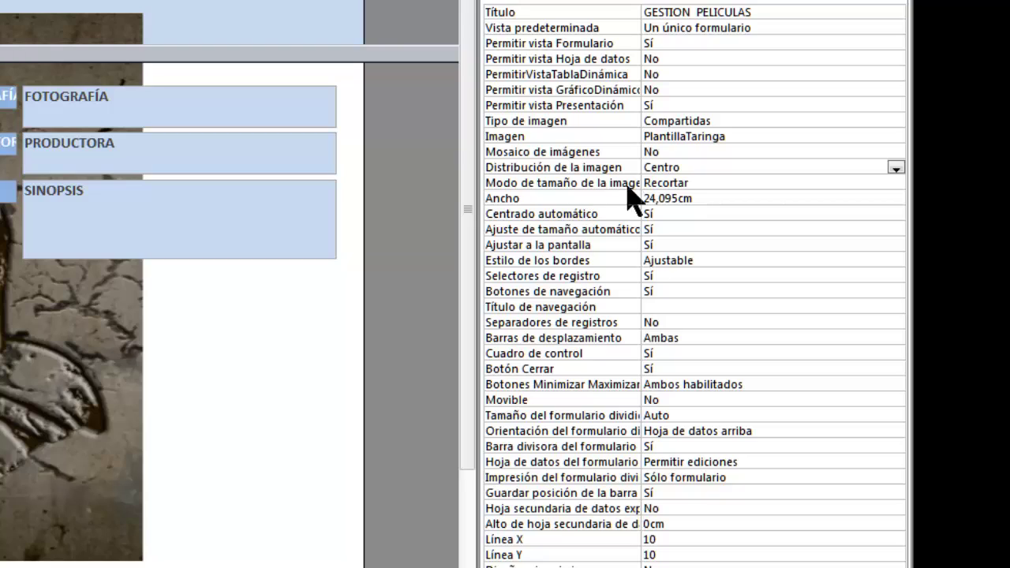
- Set the form's background image size mode to Extender
left_click(778, 181)
left_click(826, 182)
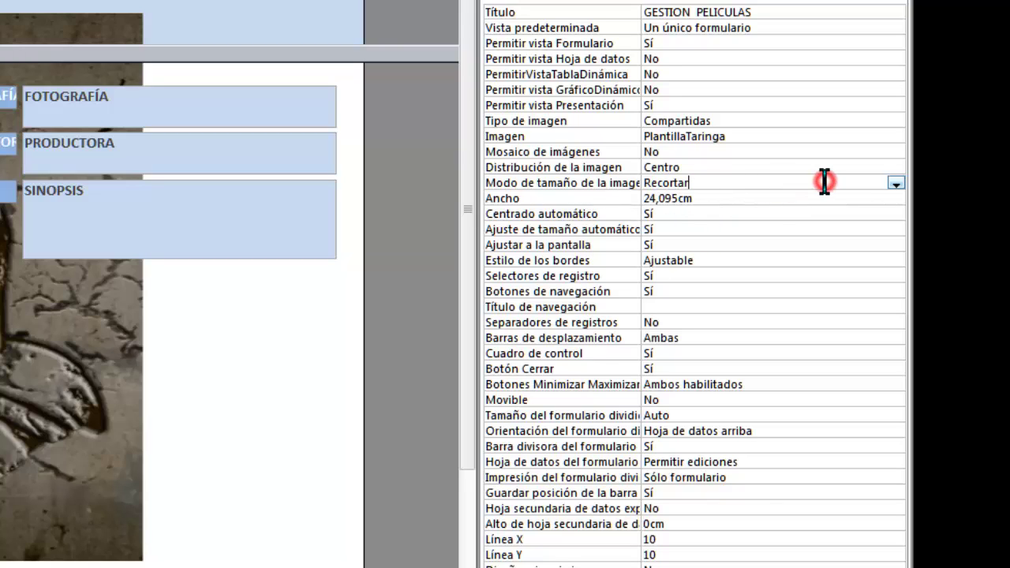
left_click(896, 185)
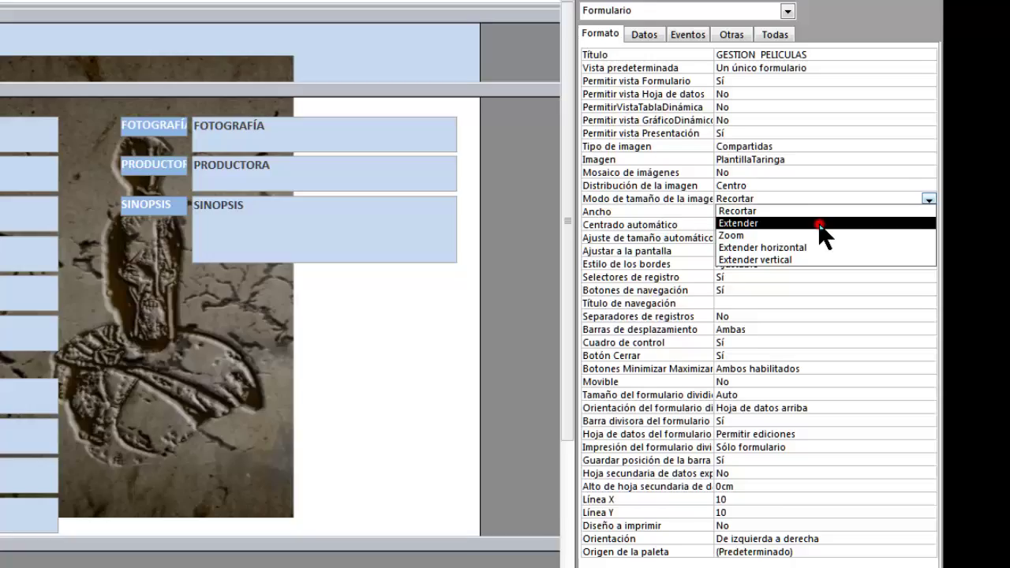
left_click(767, 212)
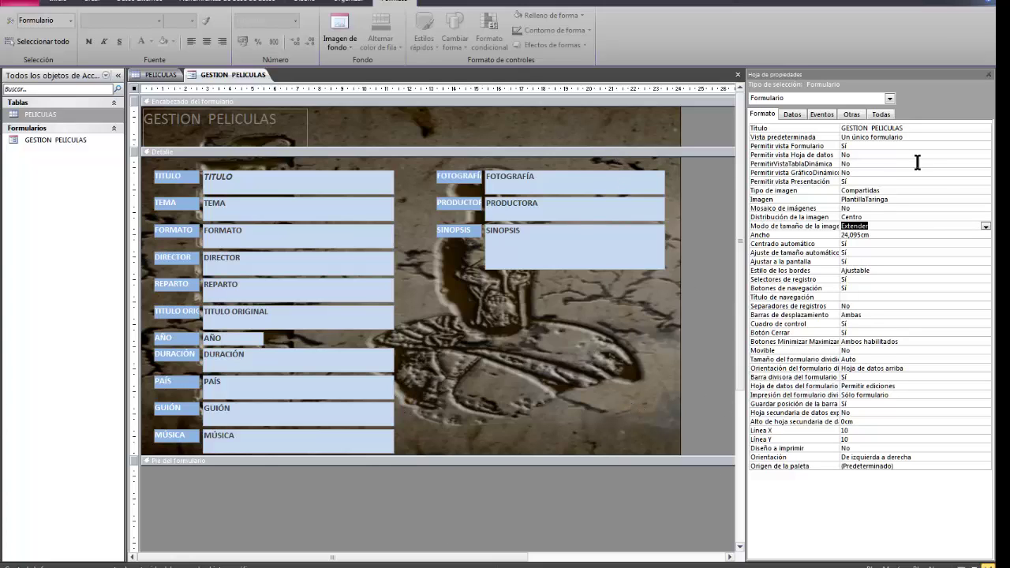
- Set the form's background image size mode to Extender vertical
left_click(986, 226)
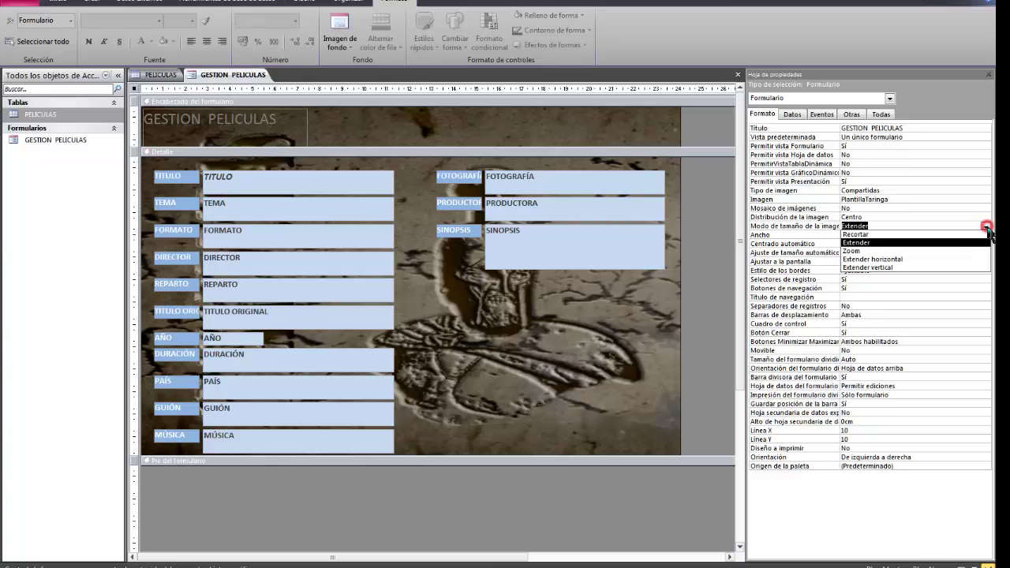
left_click(914, 268)
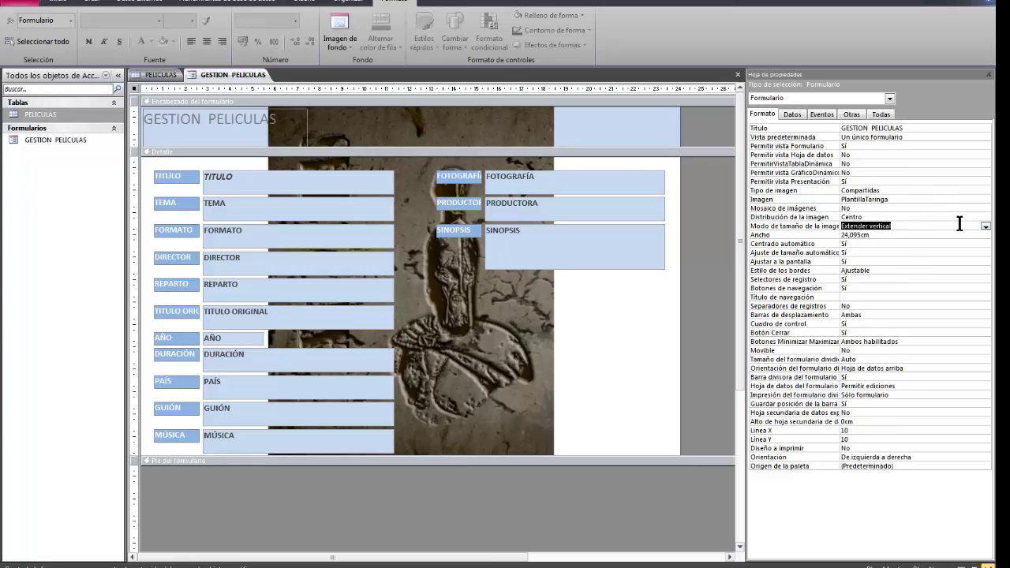
- Try the Extender horizontal size mode on the form's background image, and settle on Extender
left_click(986, 227)
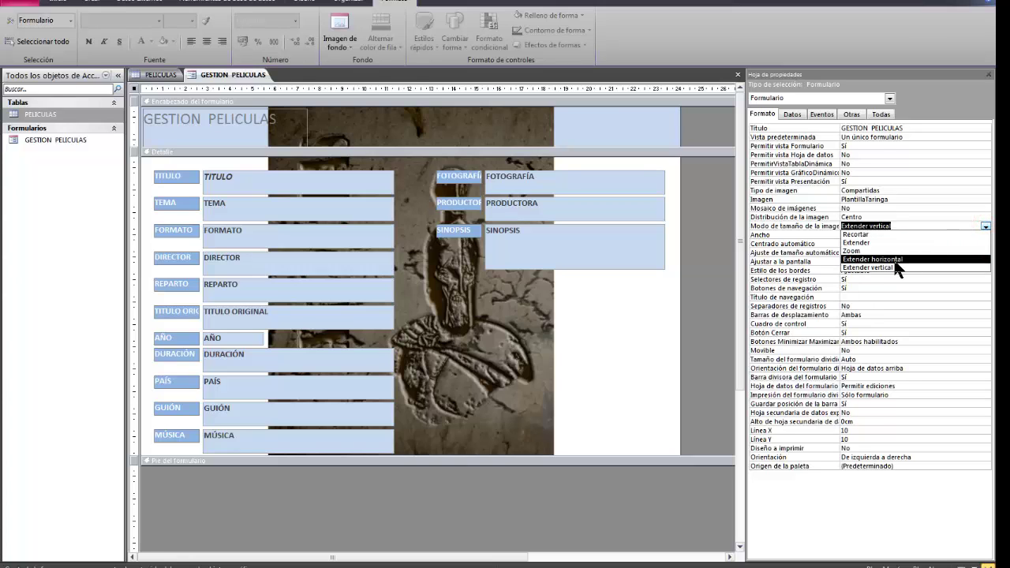
left_click(896, 261)
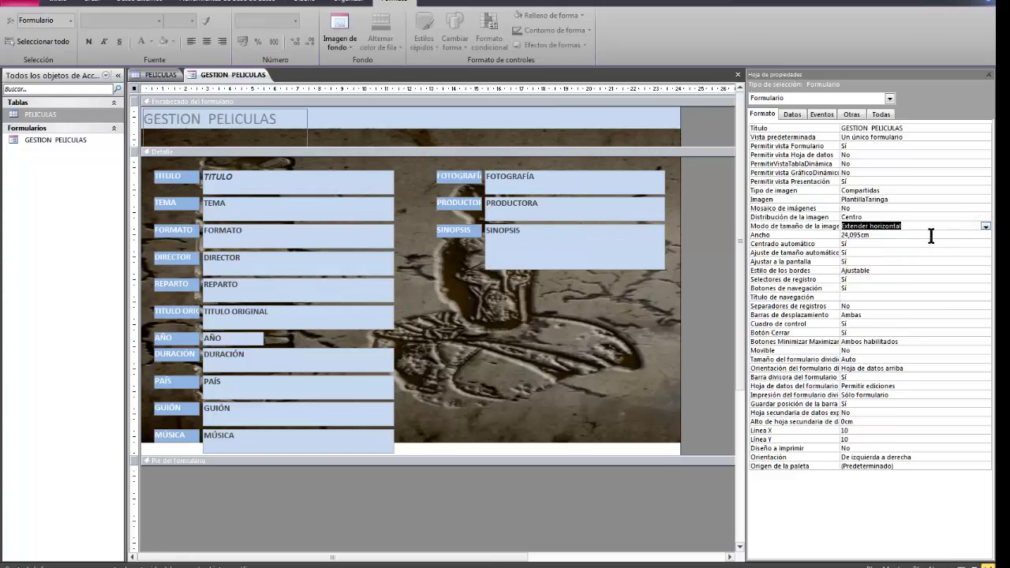
left_click(986, 228)
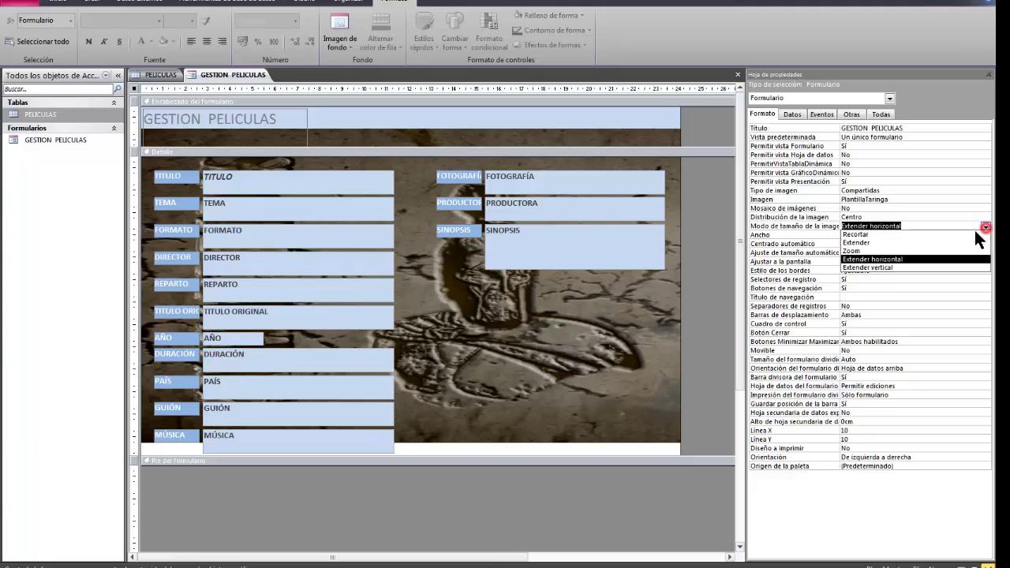
left_click(909, 242)
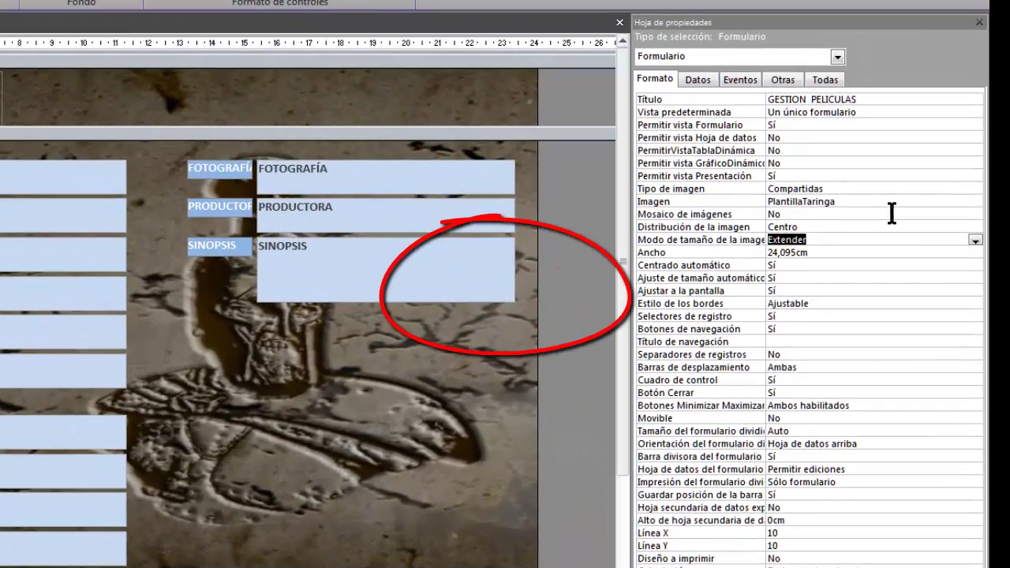
- Replace the form's background image with gravity_well.jpg from the Fondos folder
left_click(877, 201)
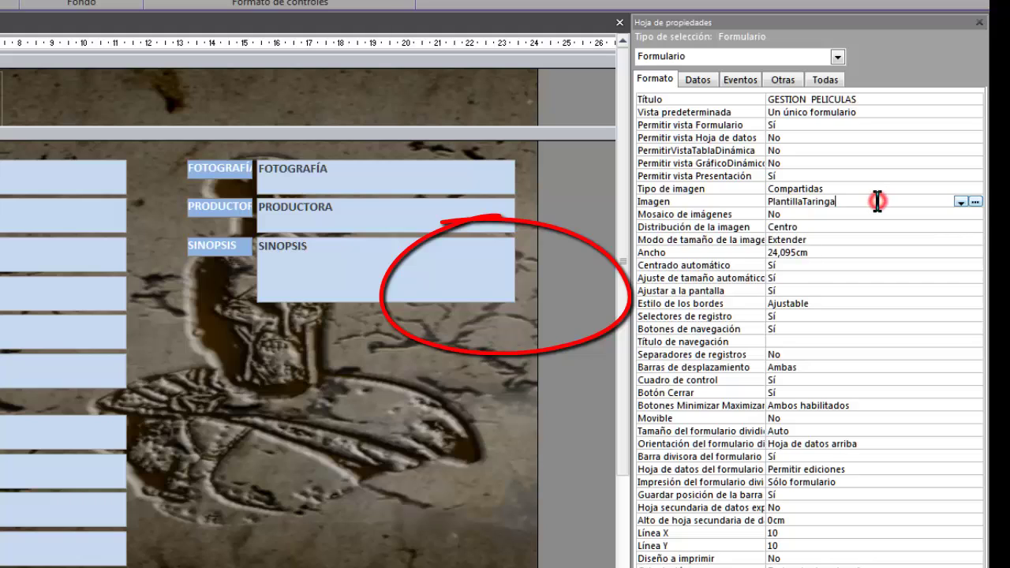
left_click(960, 202)
left_click(959, 203)
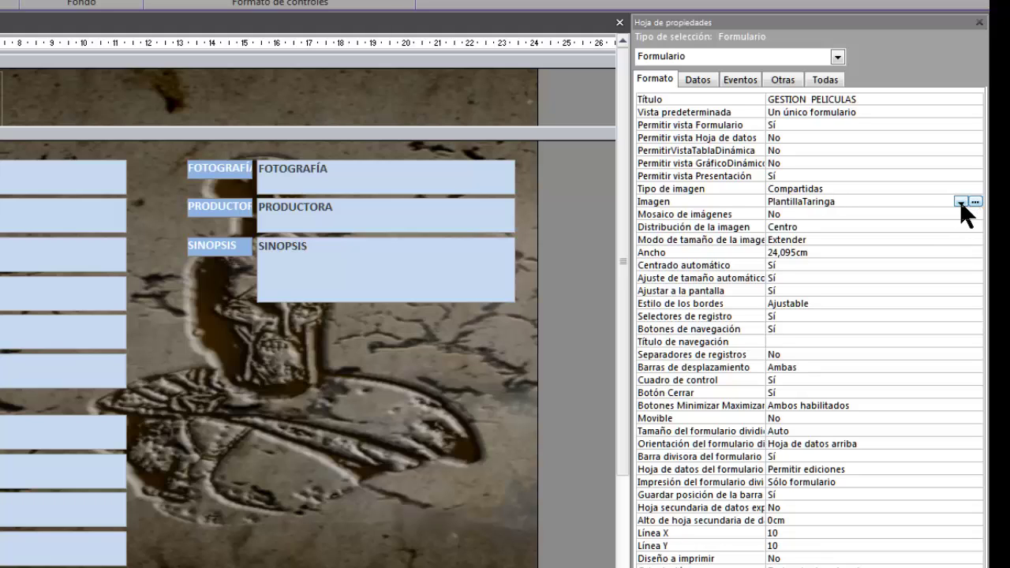
left_click(960, 201)
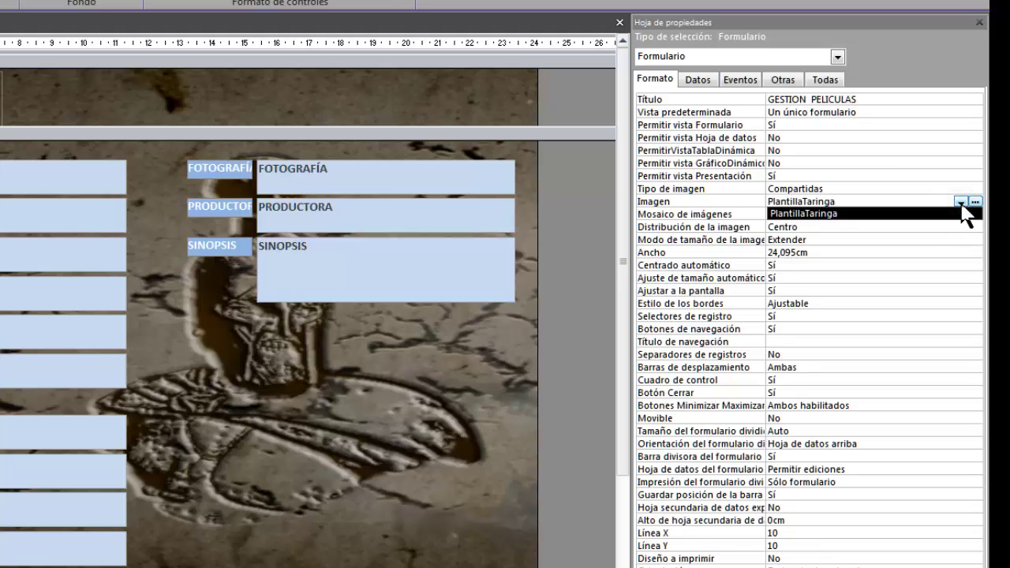
left_click(961, 204)
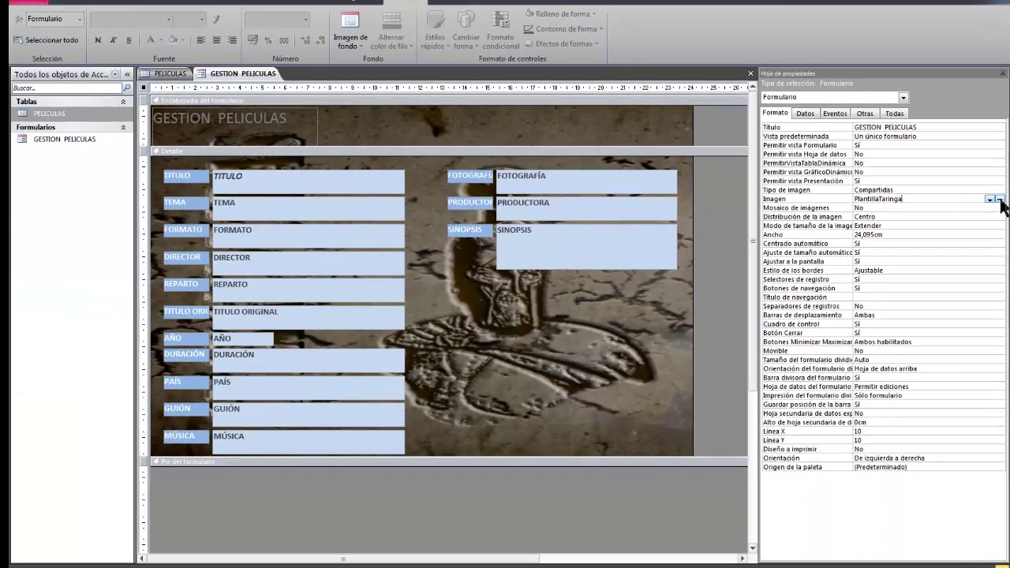
left_click(978, 203)
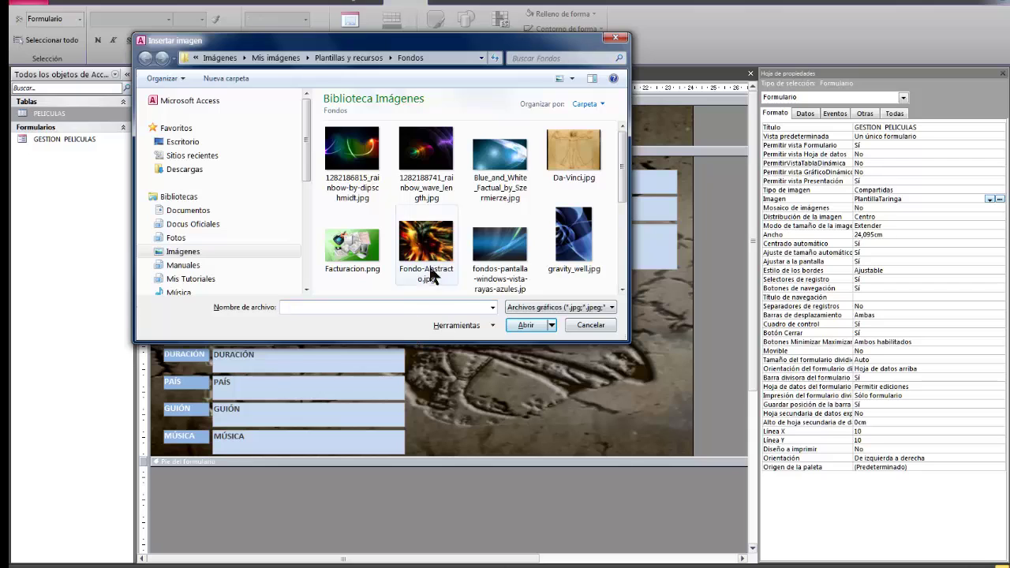
left_click(499, 251)
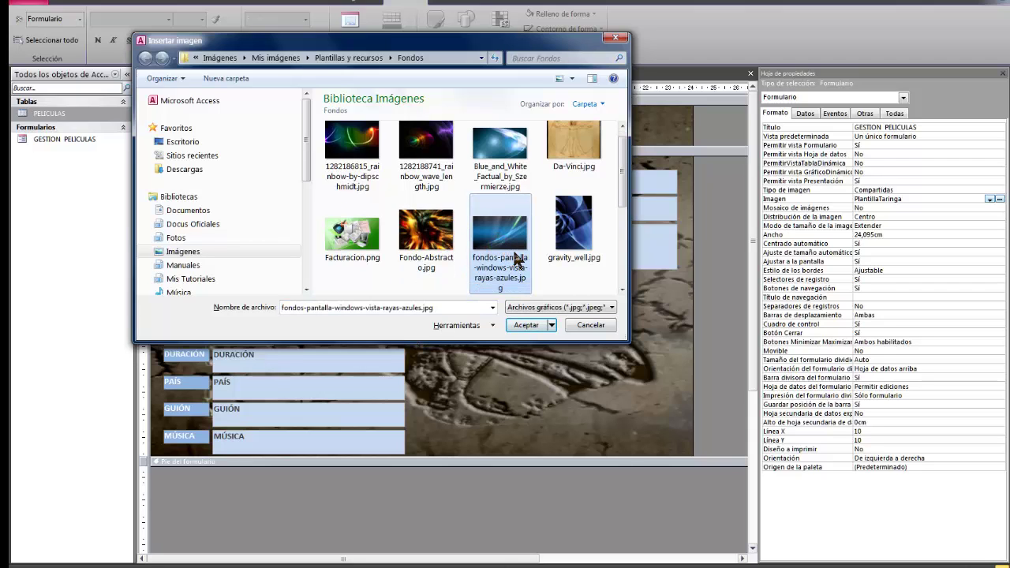
left_click(573, 235)
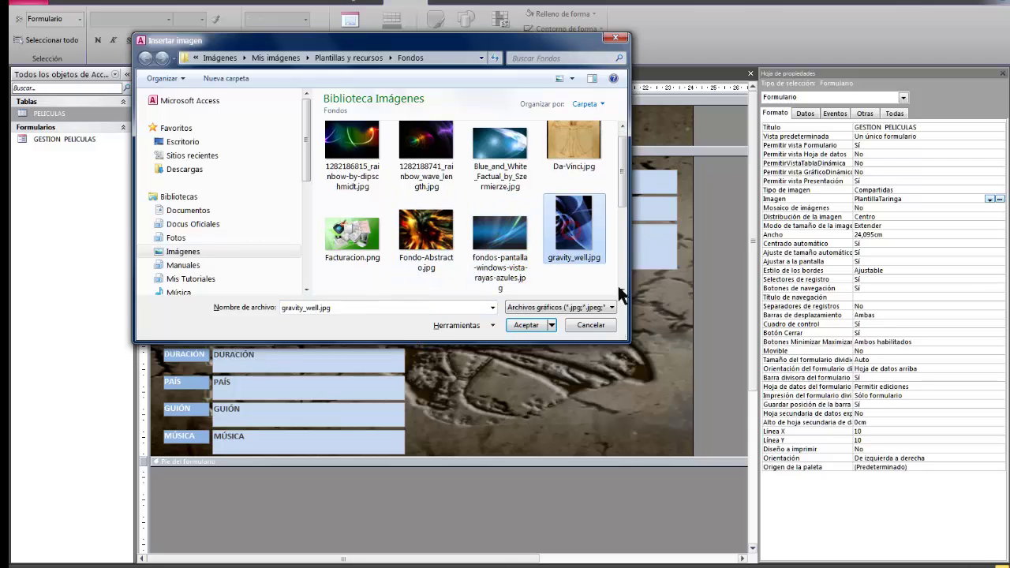
left_click(526, 322)
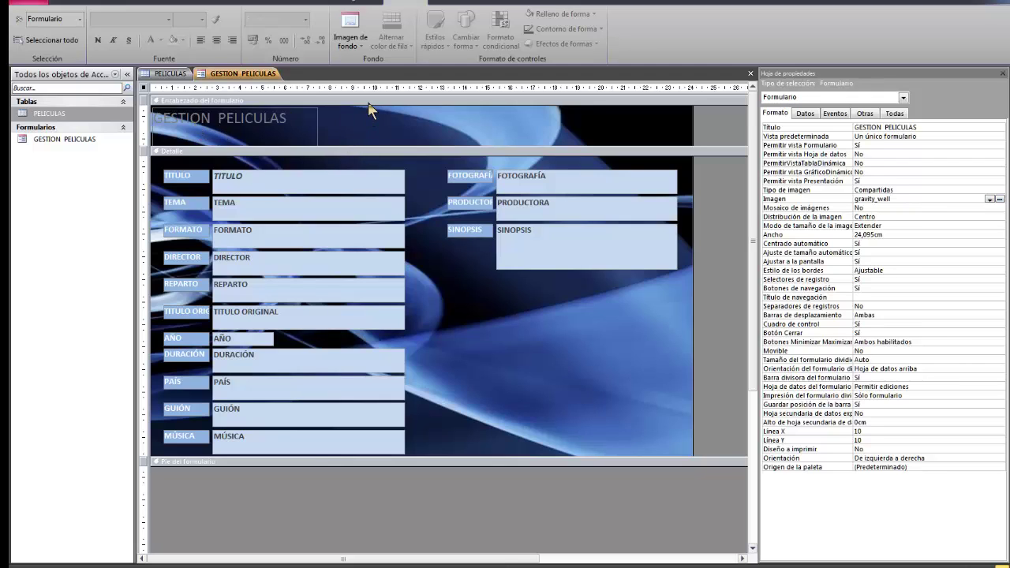
- Move the GESTION PELICULAS title label to about 0.2 cm below the header's top edge and shorten the header section to about 1.4 cm
left_click(234, 120)
left_click_drag(233, 123, 234, 121)
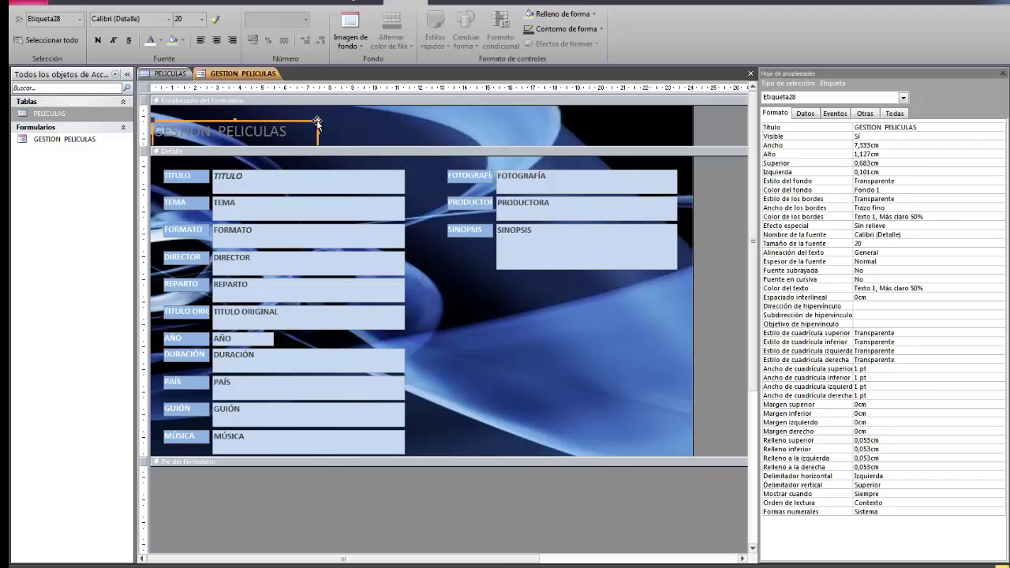
left_click(286, 123)
left_click_drag(286, 123, 285, 111)
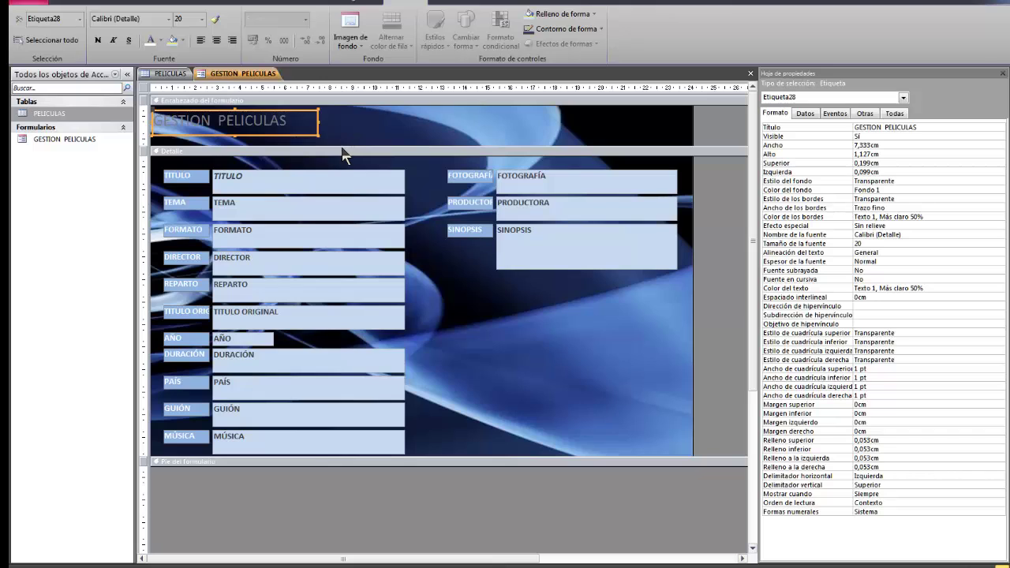
left_click_drag(341, 144, 342, 134)
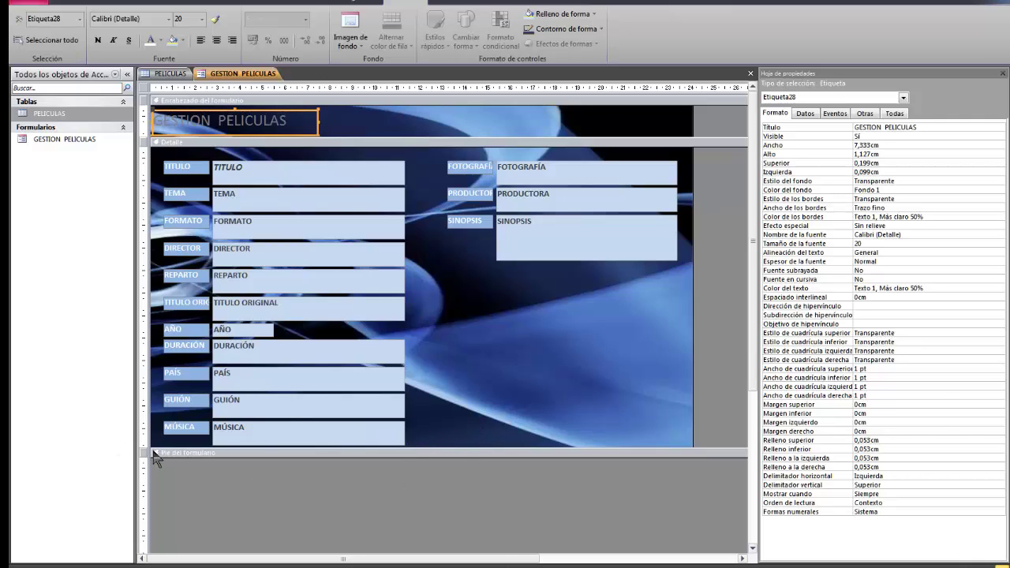
- Select the Detalle, form footer and form header sections in turn to examine where each one begins and its properties
left_click(561, 372)
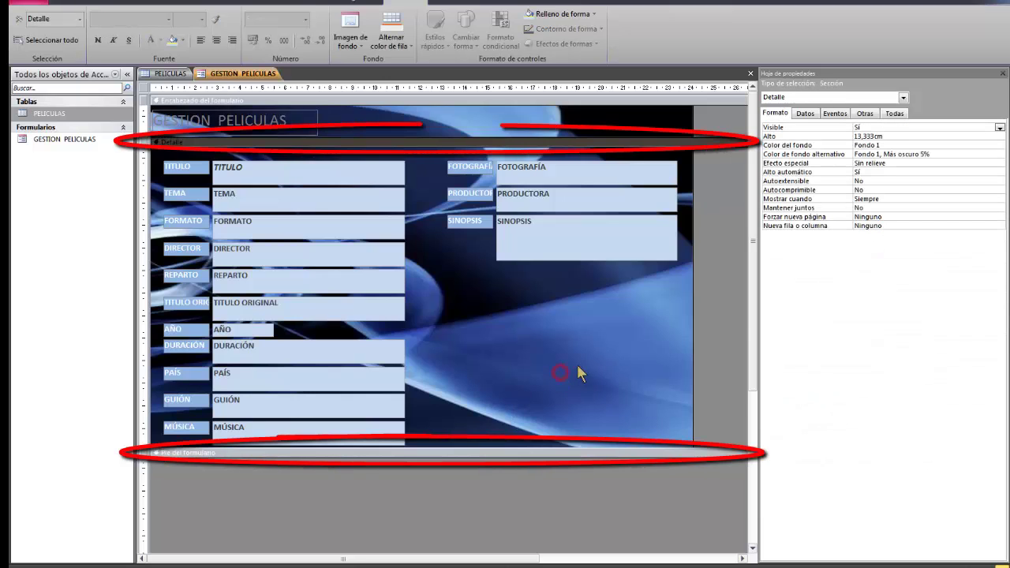
left_click(337, 103)
left_click(357, 149)
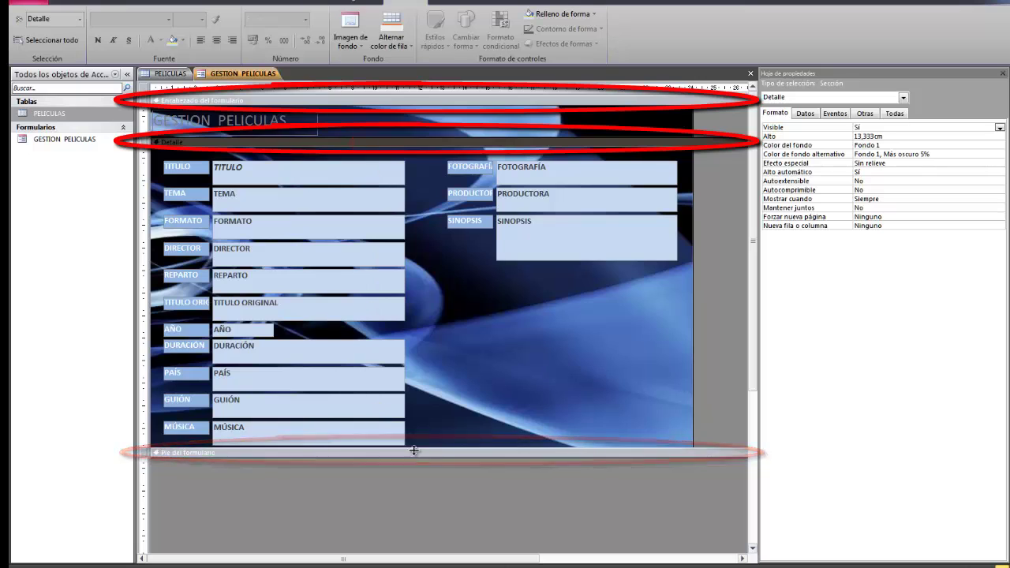
left_click(468, 454)
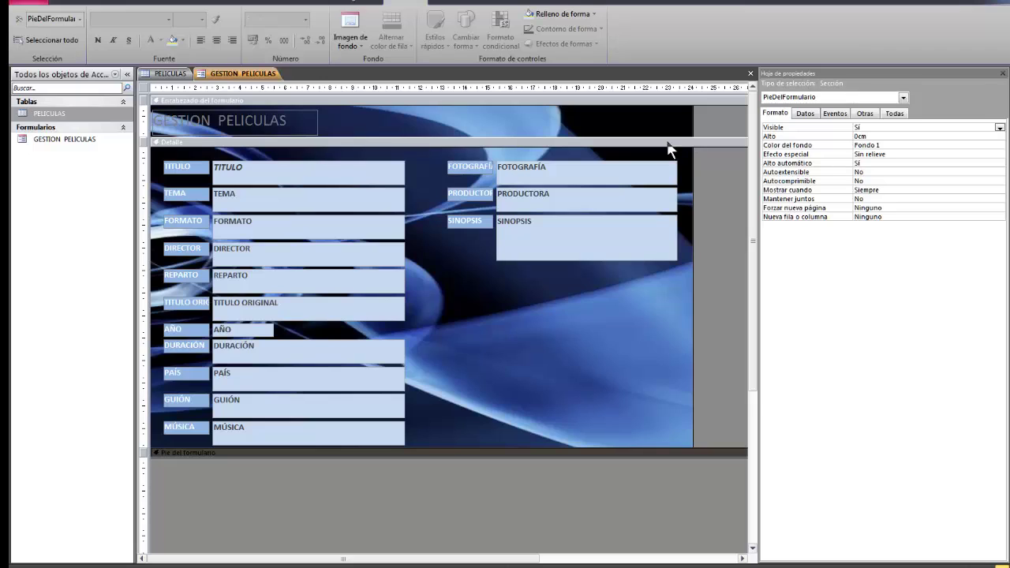
left_click(456, 144)
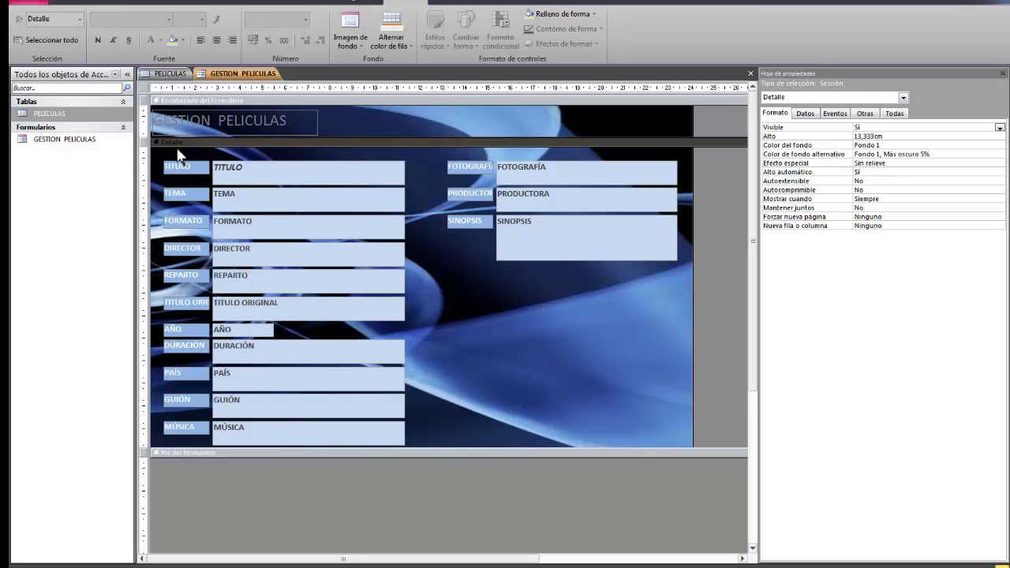
left_click(406, 100)
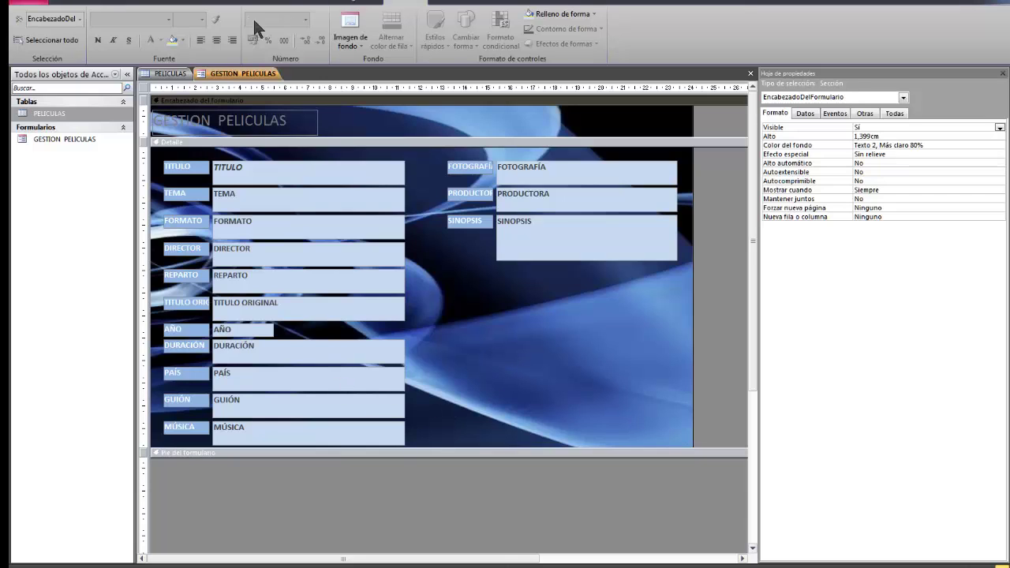
left_click(284, 141)
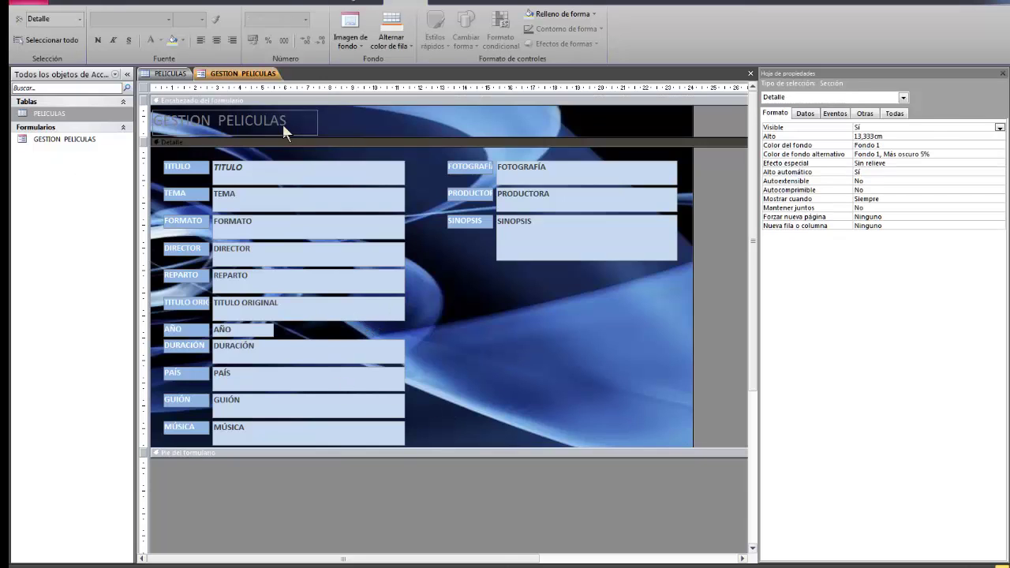
- Format the GESTION PELICULAS title label with white text (Fondo 1), bold and italic
left_click(282, 122)
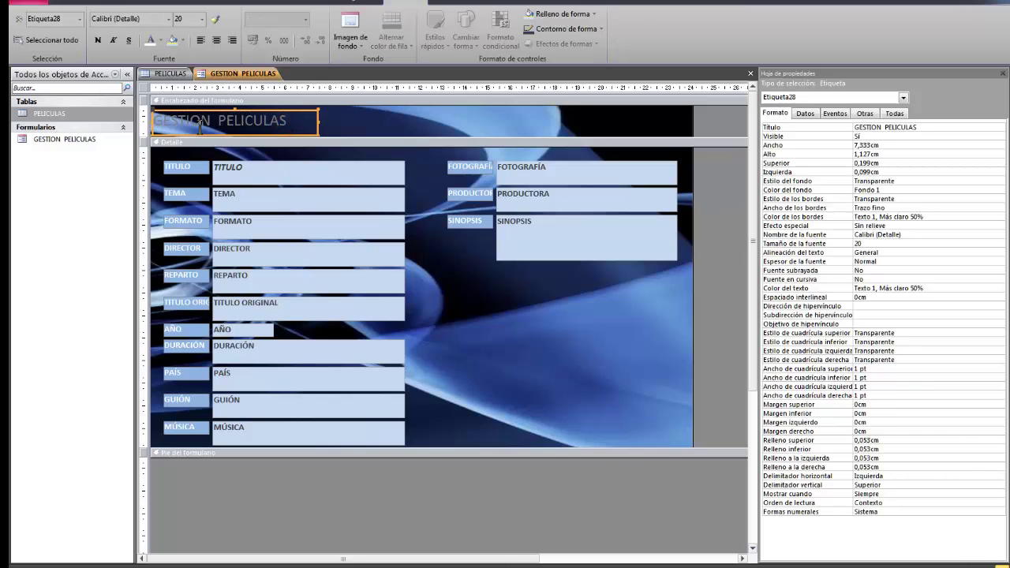
left_click(287, 126)
left_click_drag(291, 120, 148, 120)
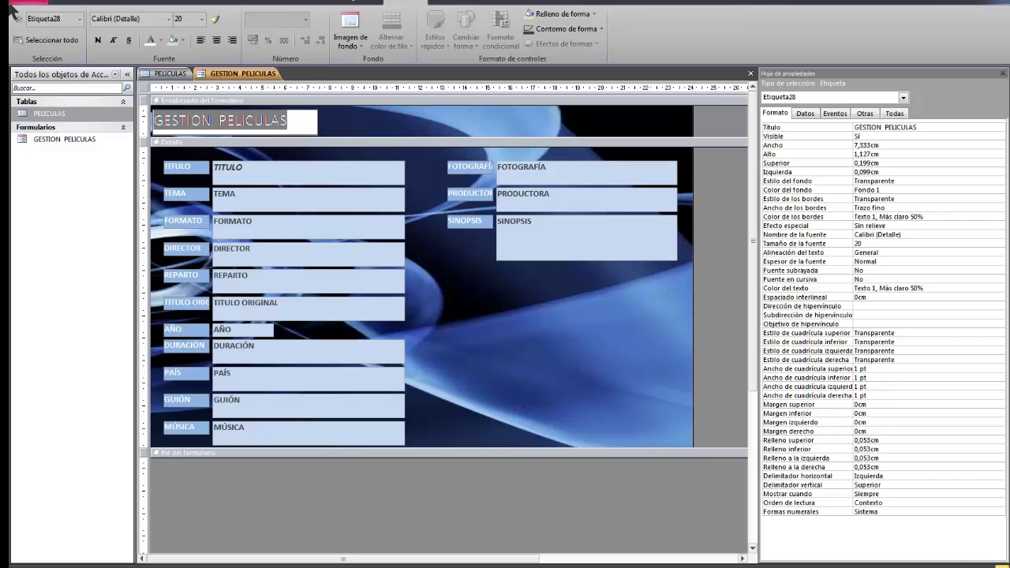
left_click(150, 41)
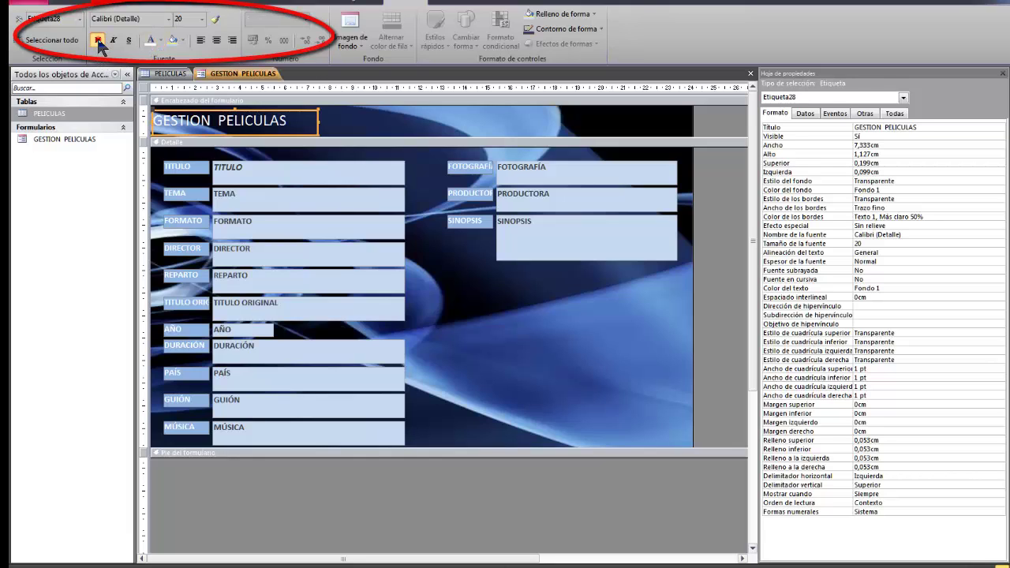
left_click(98, 40)
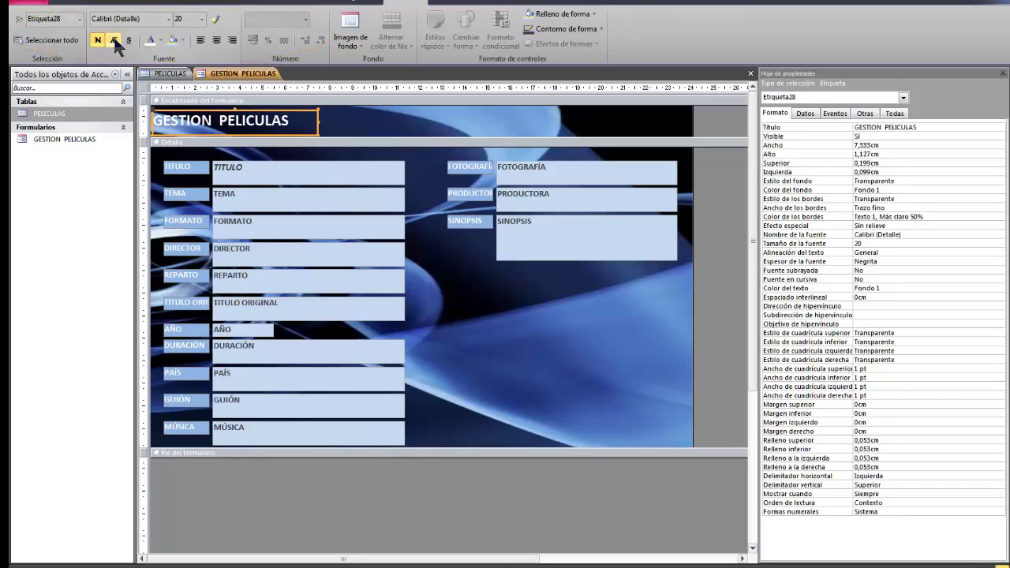
left_click(115, 40)
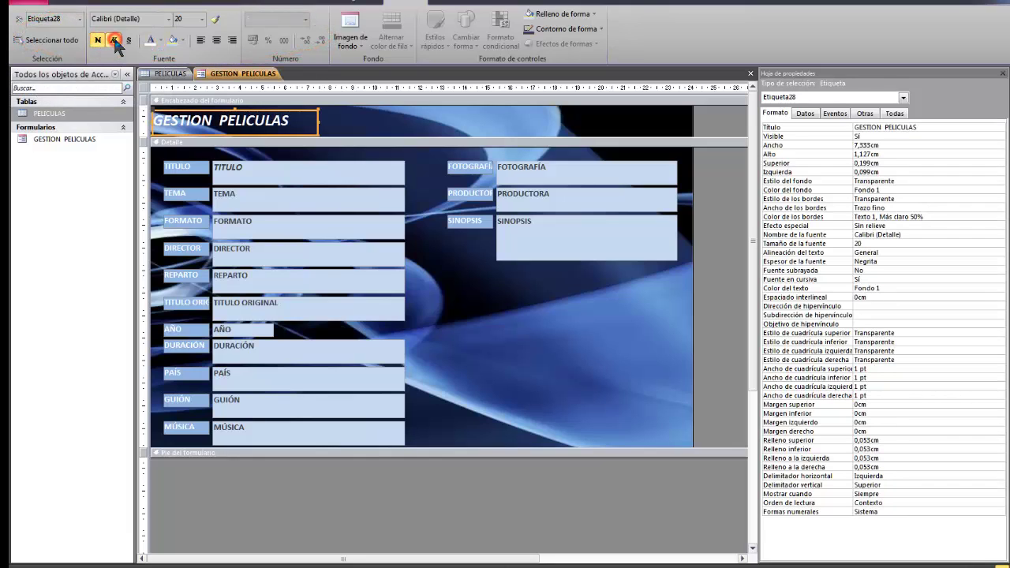
left_click(422, 118)
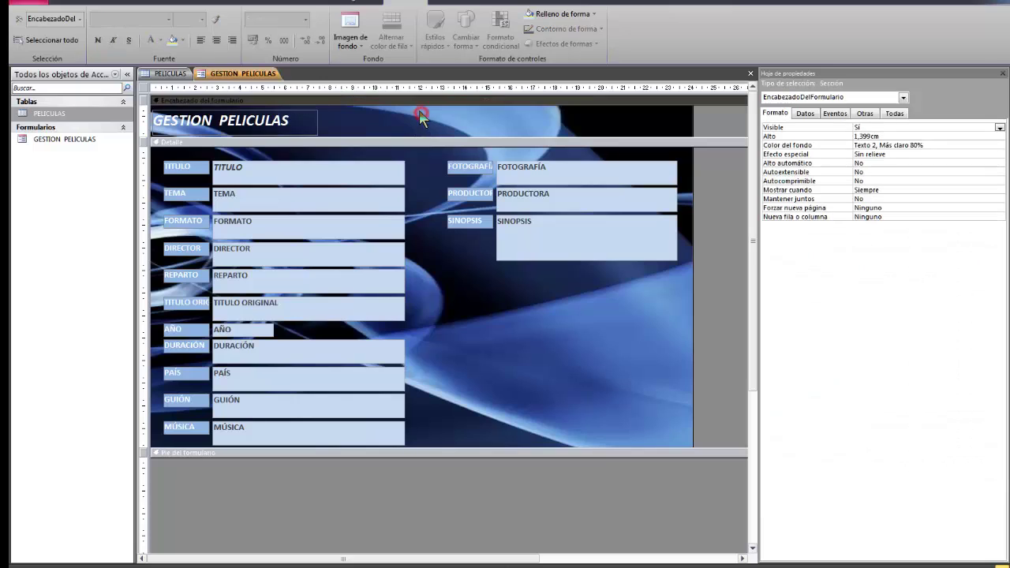
- Move the GESTION PELICULAS title label towards the middle of the header, about 7.4 cm from the form's left edge
left_click(310, 128)
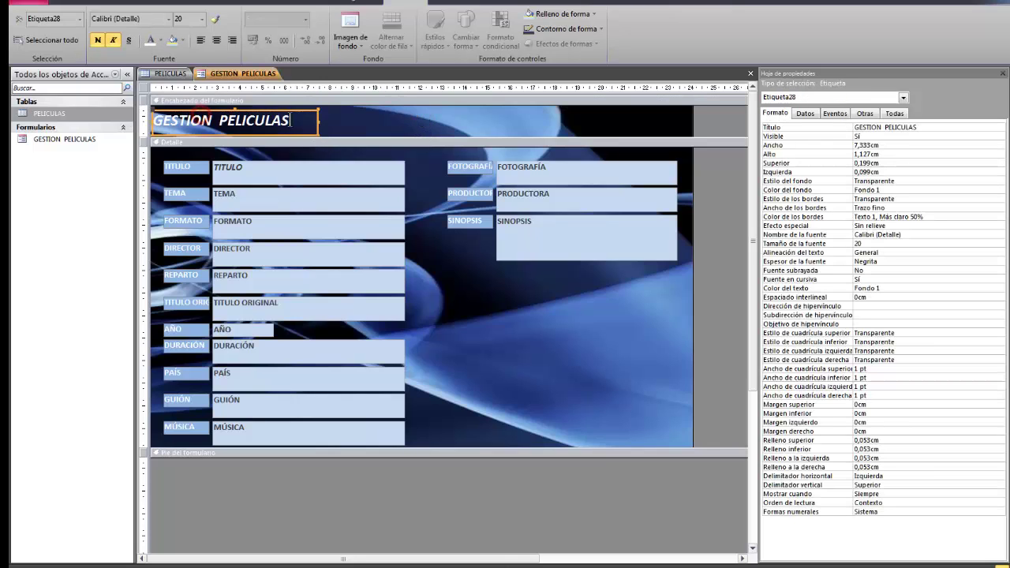
left_click(286, 128)
left_click(295, 108)
left_click_drag(296, 109, 463, 108)
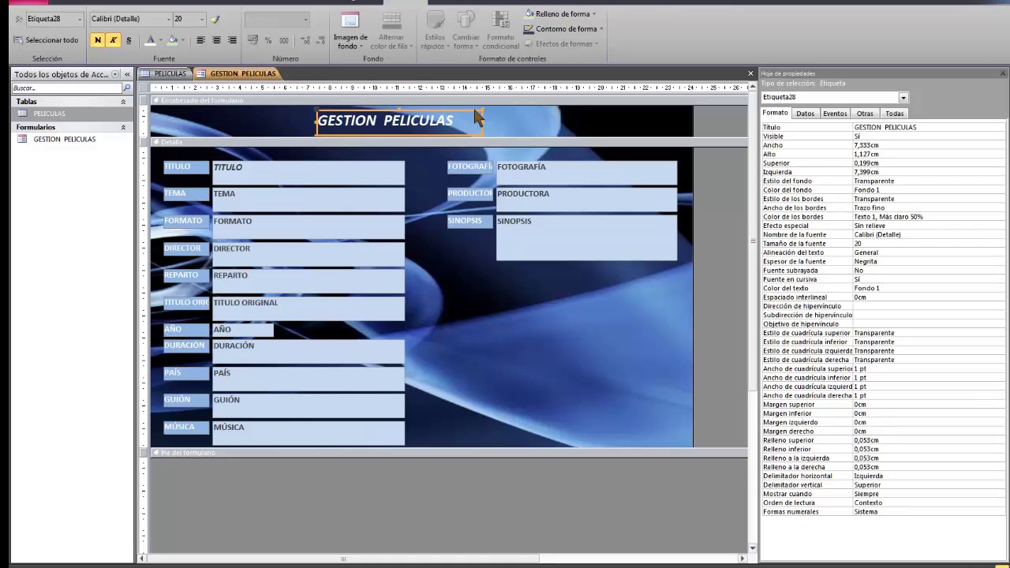
left_click(550, 125)
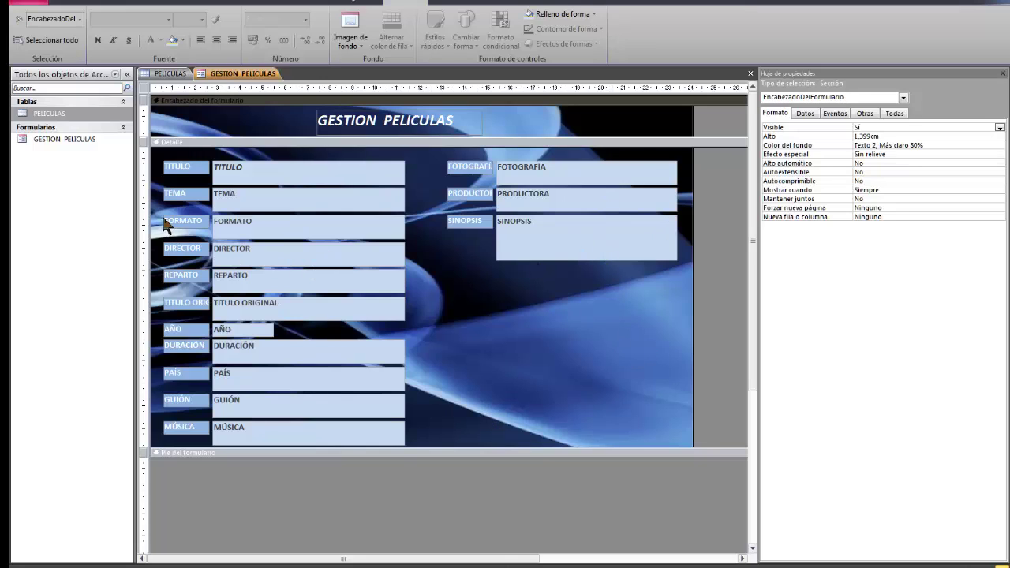
- Set the Efecto especial property of all labels and text boxes in the Detalle section to Bajo relieve
left_click_drag(158, 159, 688, 435)
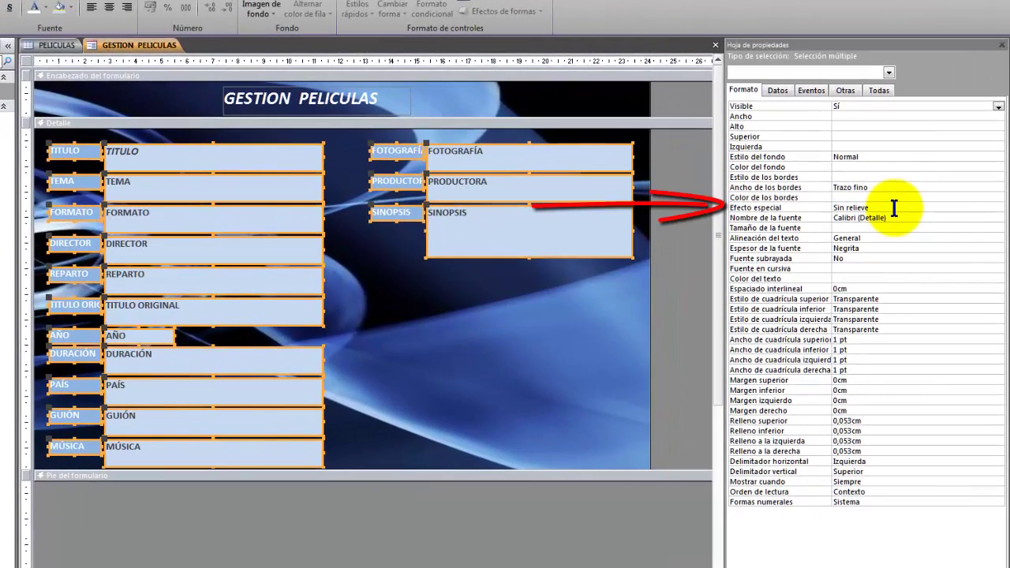
left_click(899, 210)
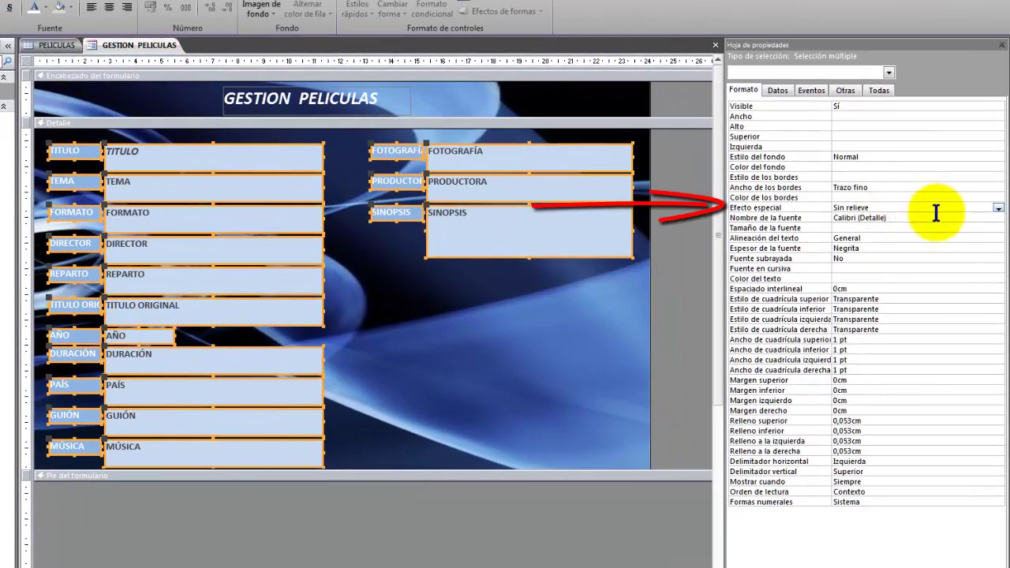
left_click(999, 207)
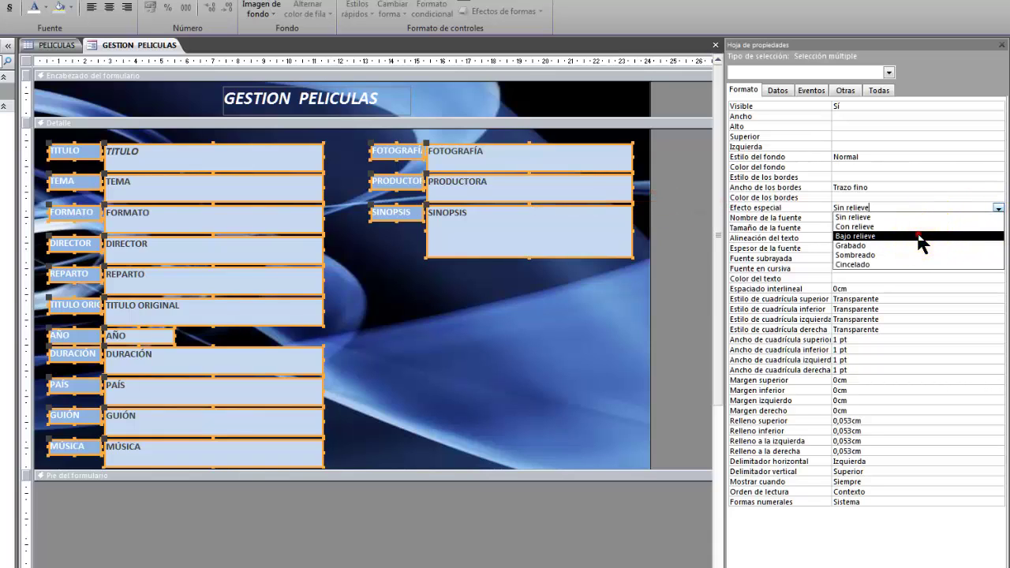
left_click(916, 236)
left_click(570, 379)
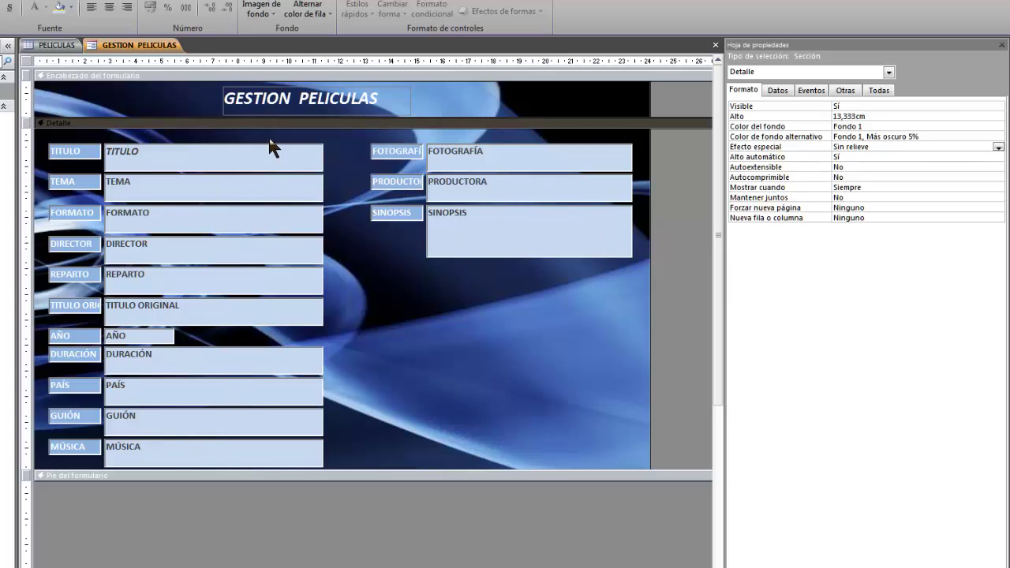
- Set the Efecto especial property of all field labels in the Detalle section to Con relieve
left_click_drag(39, 132, 90, 468)
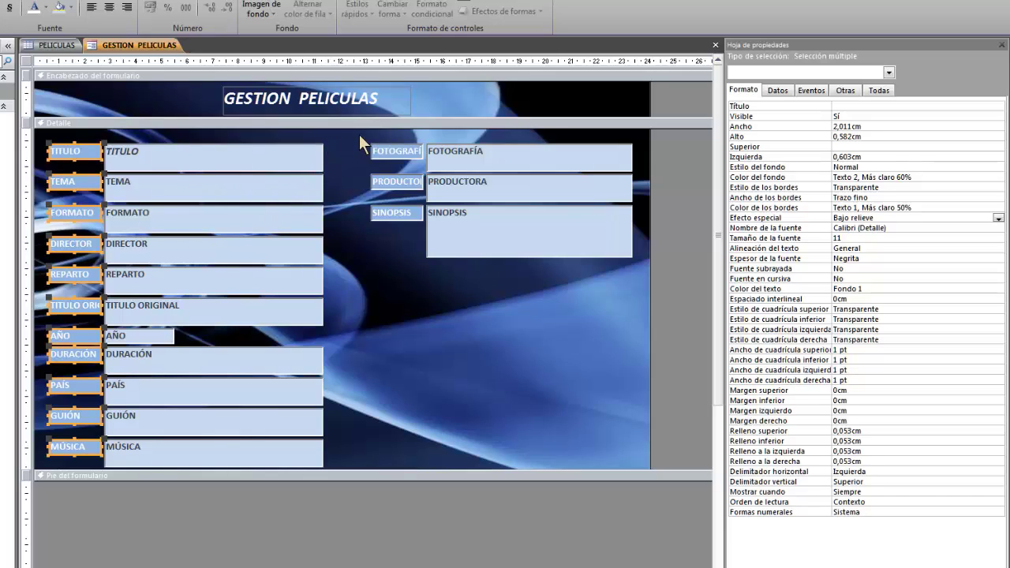
left_click_drag(354, 133, 393, 233)
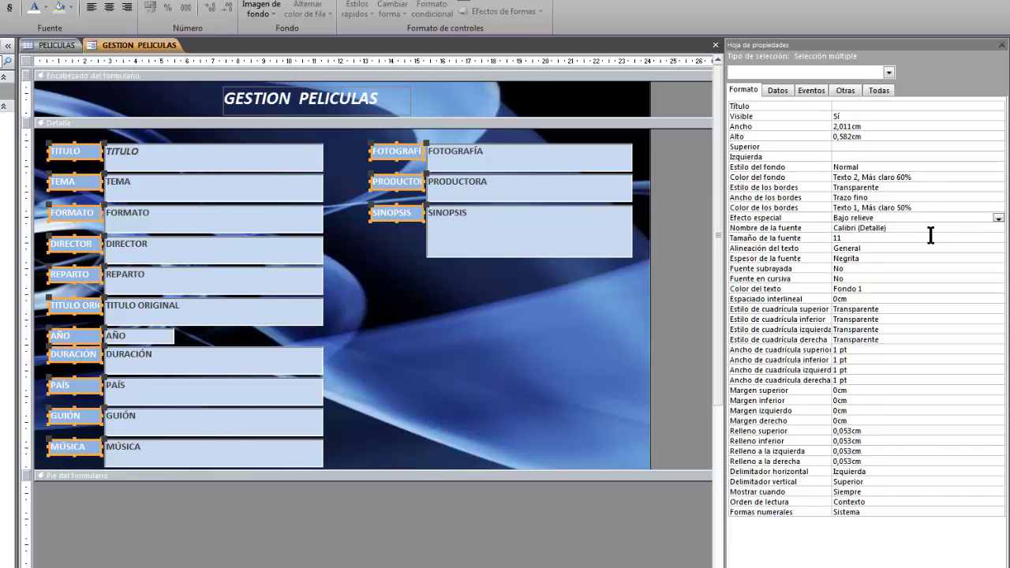
left_click(998, 218)
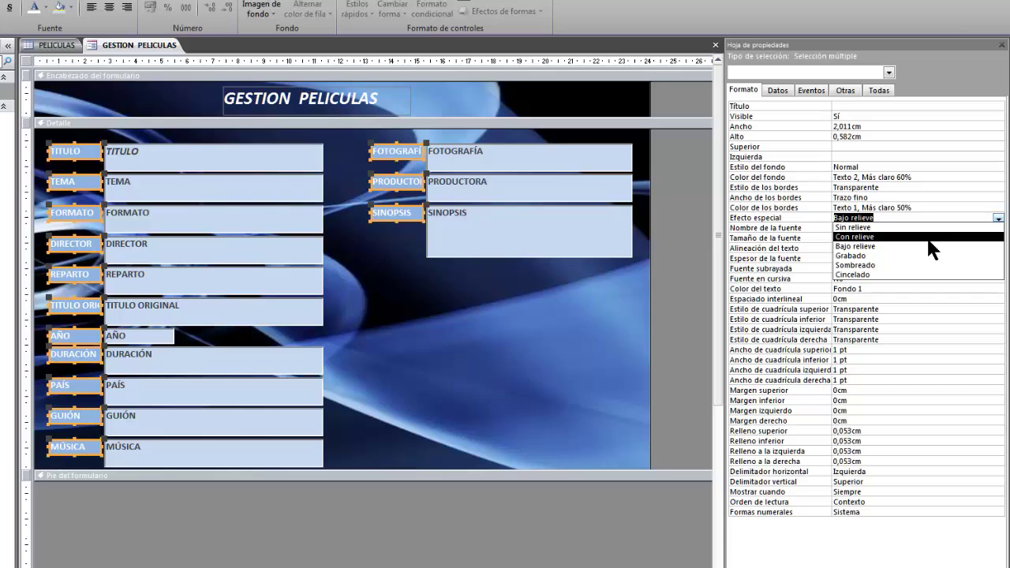
left_click(927, 238)
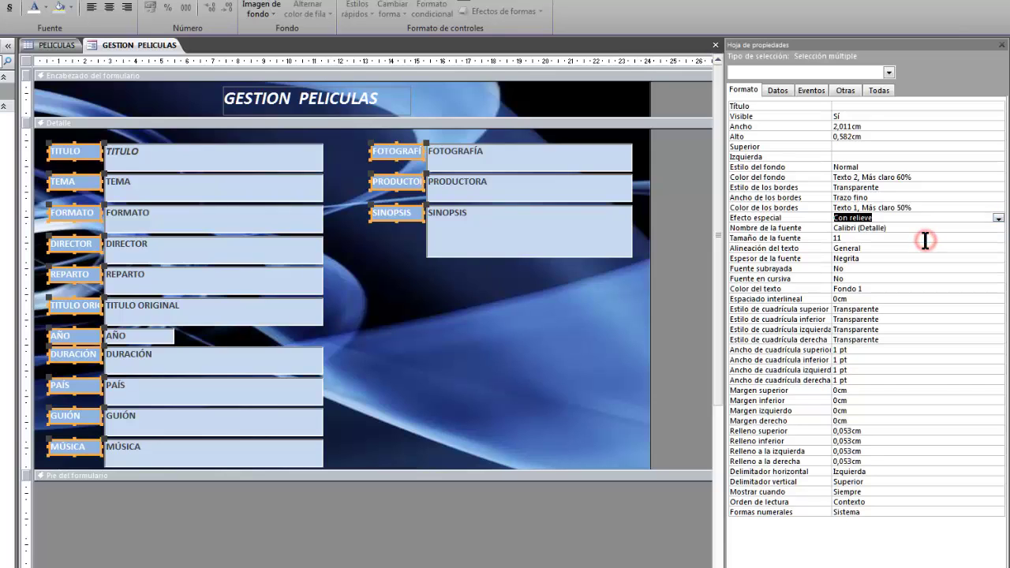
left_click(600, 329)
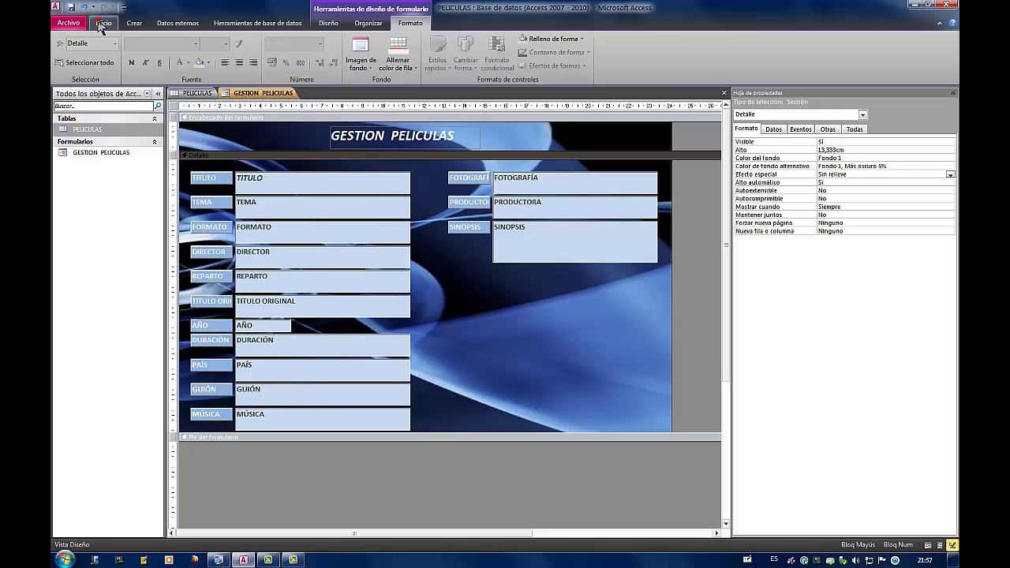
- Show the form in Form view and compare it with the PELICULAS table's datasheet
left_click(104, 23)
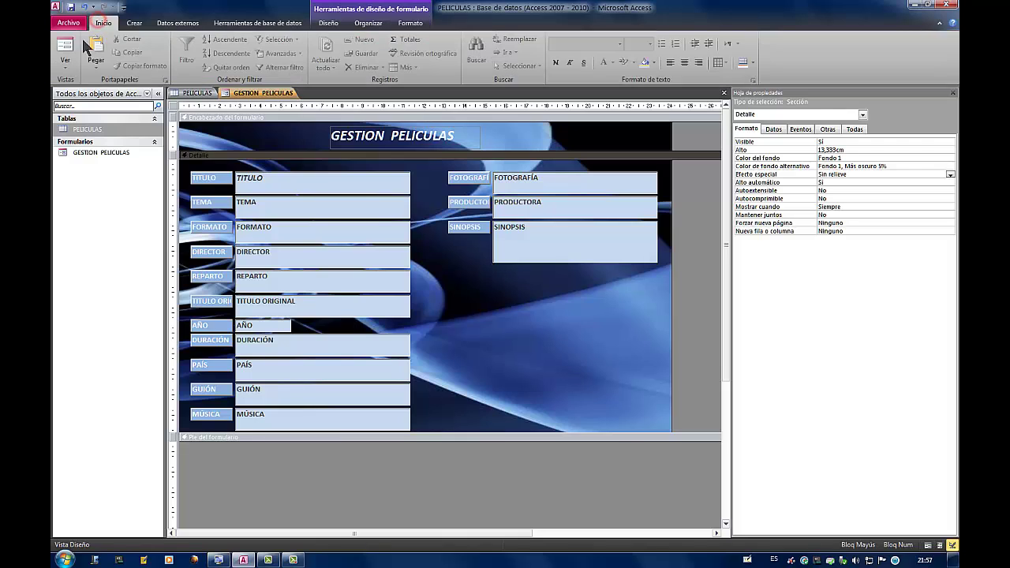
left_click(64, 48)
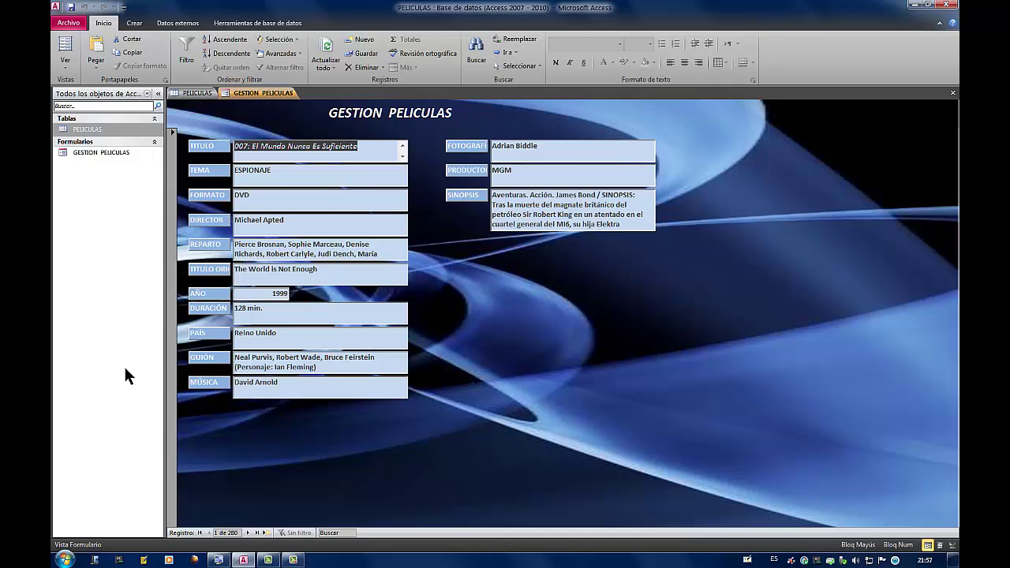
left_click(195, 95)
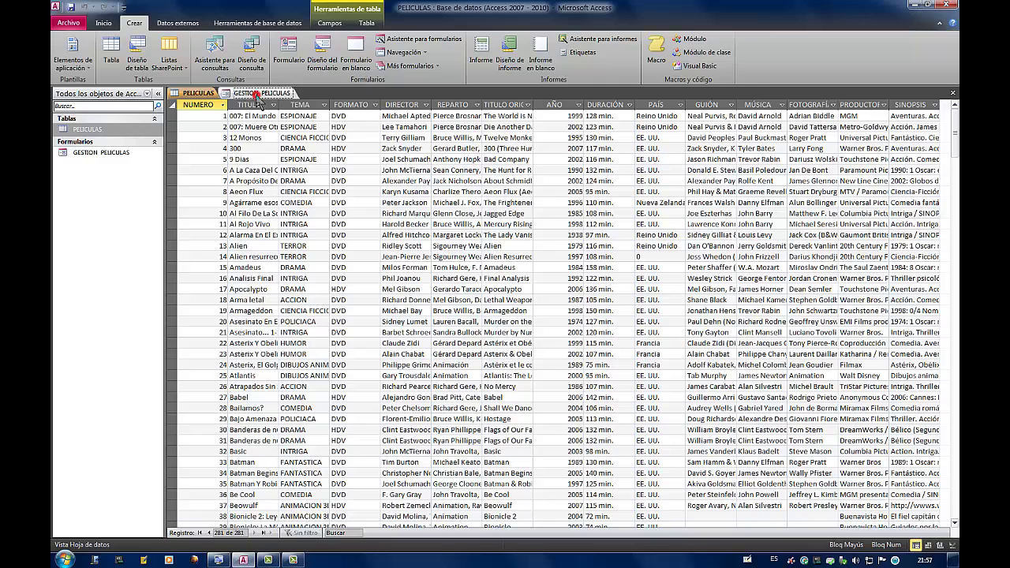
left_click(256, 95)
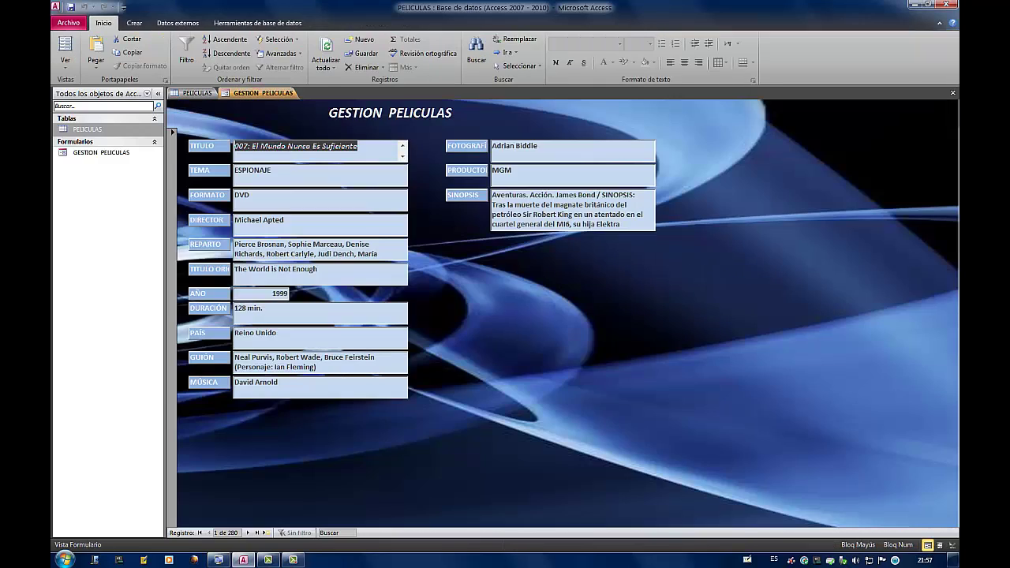
- Collapse the navigation pane to view the form at a larger width, and restore the pane
left_click(158, 94)
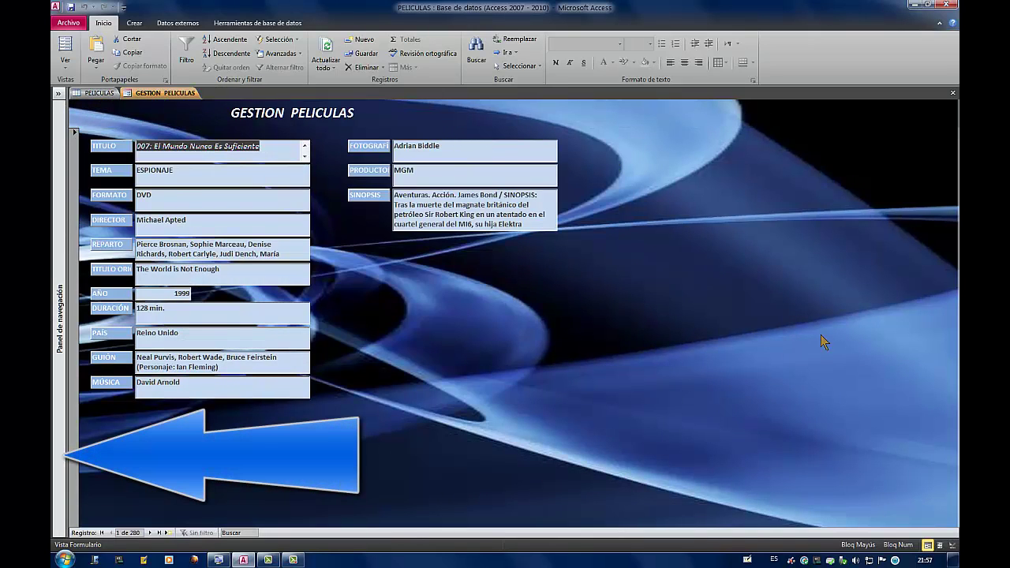
left_click(58, 94)
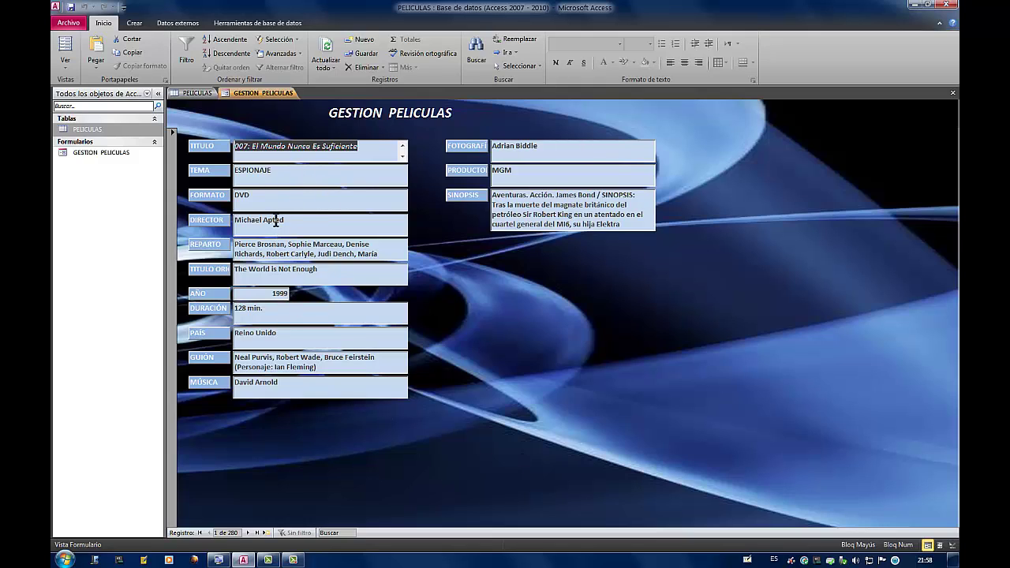
- Add a new record in the form with TITULO LOS VENGADORES and TEMA FANTASTICA
left_click(328, 367)
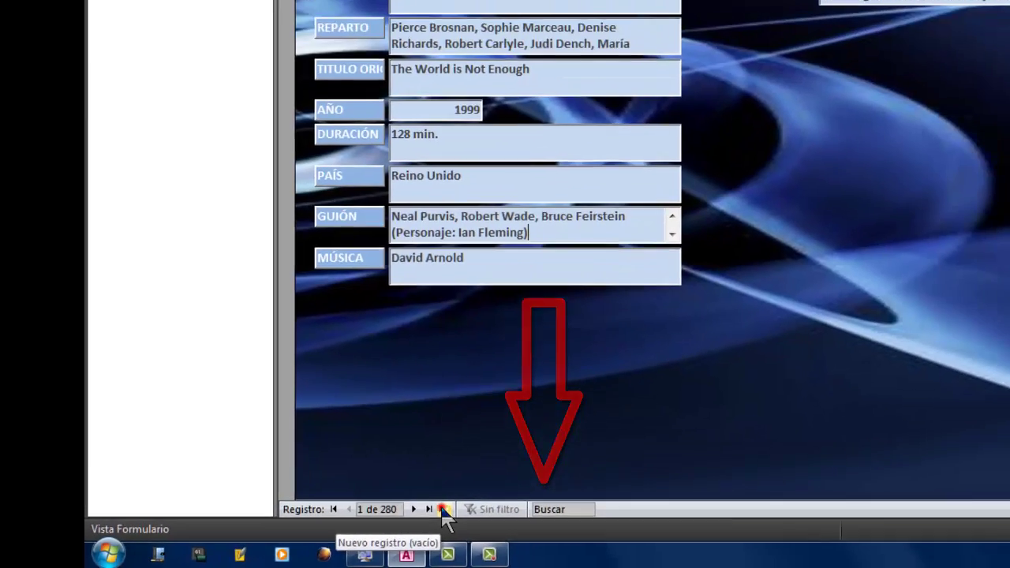
left_click(548, 496)
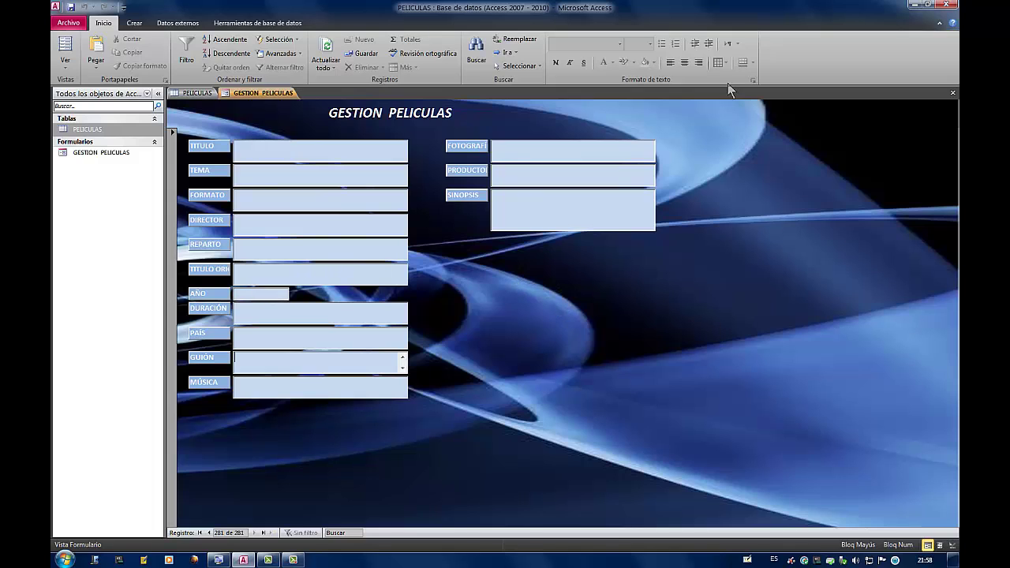
left_click(280, 149)
type("LO")
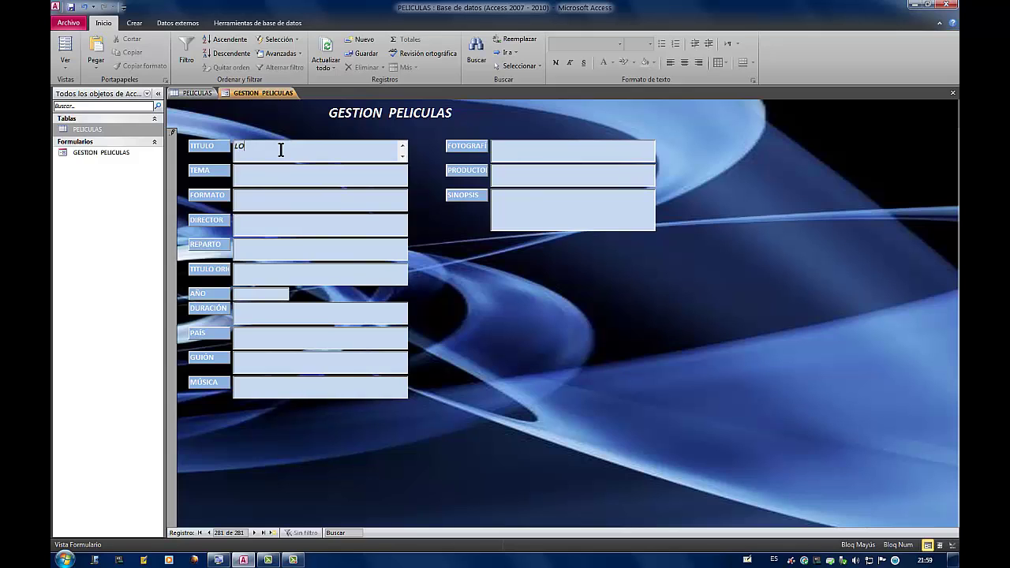
type("LOS VENGADORES")
left_click(354, 178)
left_click(280, 173)
type("FANTASTIC")
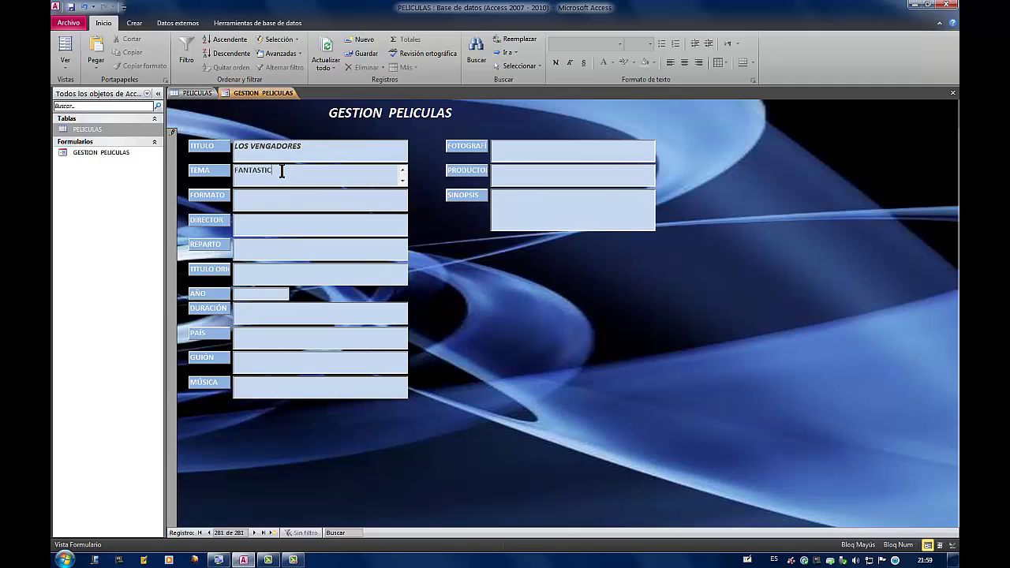
type("A")
key("ctrl+Return")
left_click(403, 181)
- Close and reopen the GESTION PELICULAS form and page forward through its first records
left_click(953, 94)
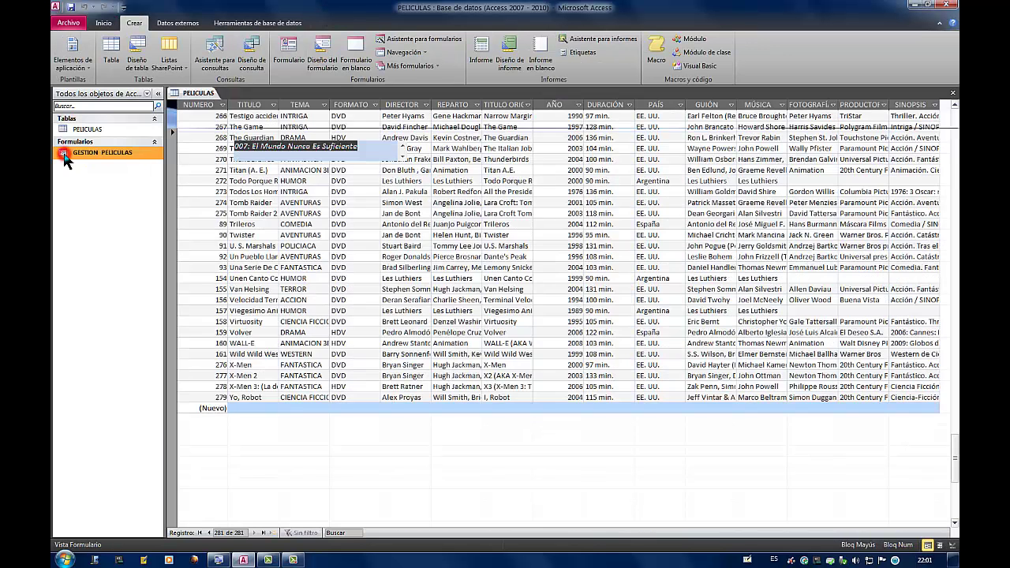
double_click(65, 155)
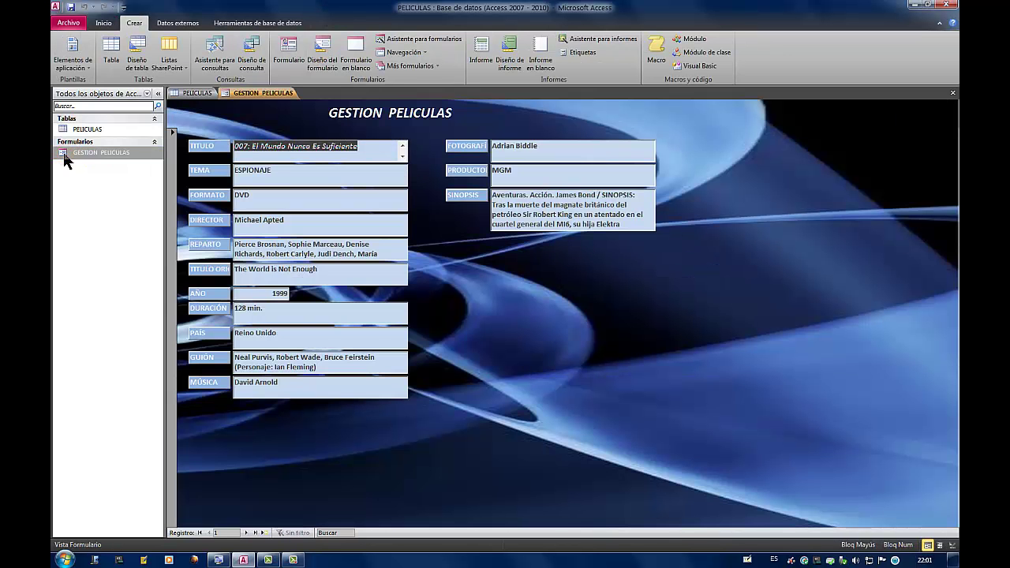
left_click(250, 534)
left_click(249, 534)
left_click(250, 533)
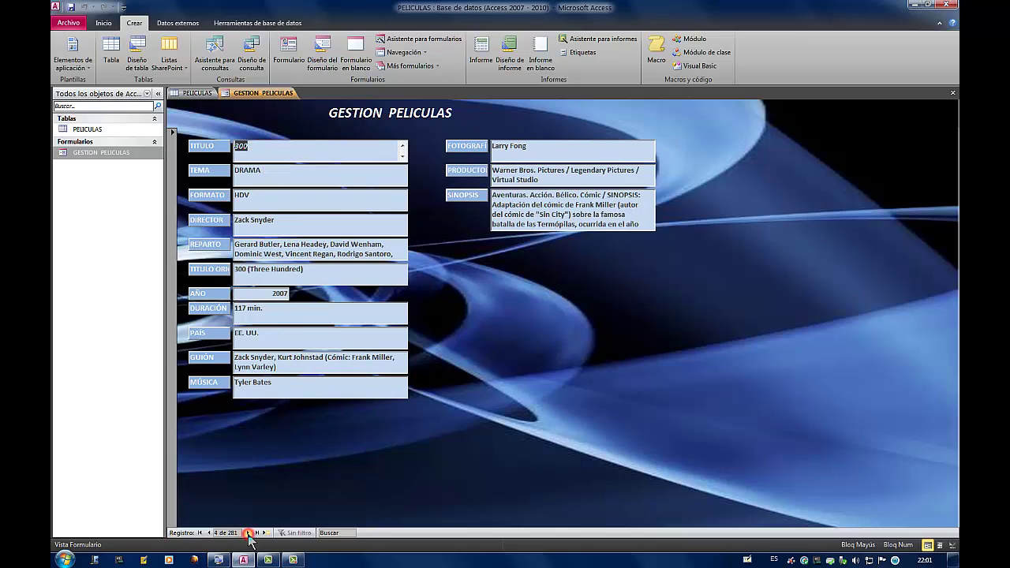
left_click(249, 534)
left_click(249, 533)
left_click(250, 533)
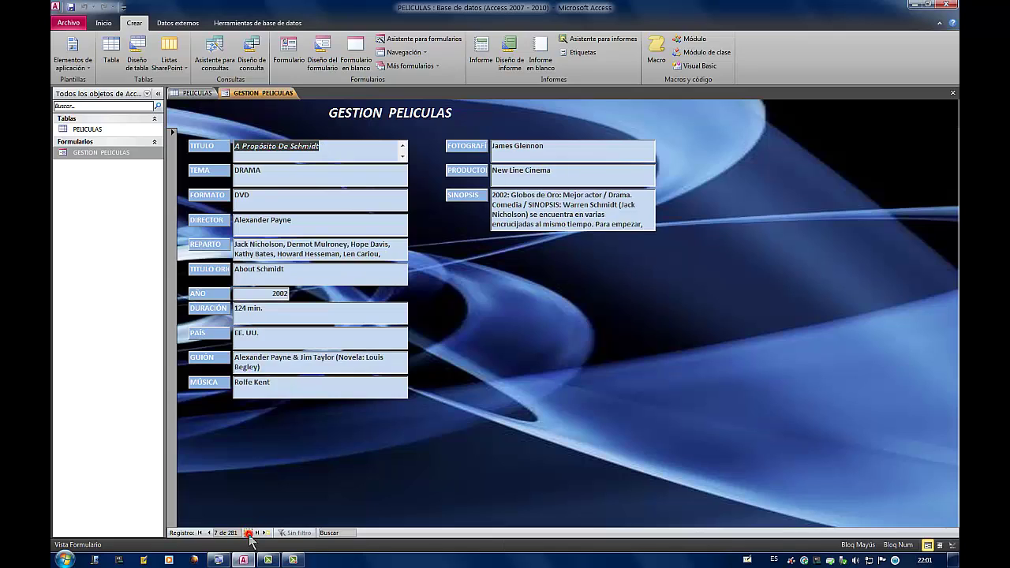
left_click(250, 534)
left_click(250, 534)
left_click(250, 534)
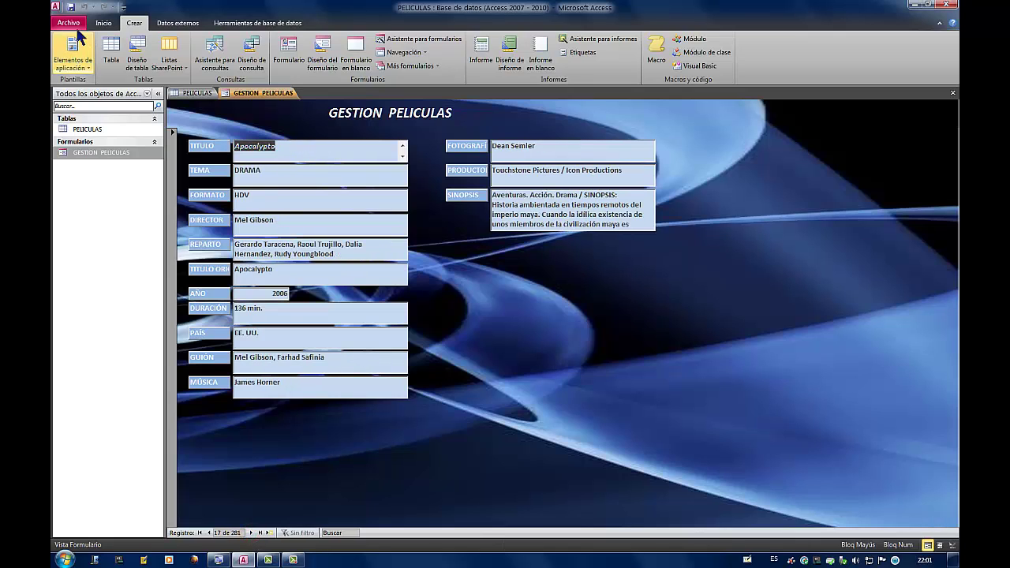
- Switch the form to Design view and enlarge the SINOPSIS text box downwards to about 6.6 cm high
left_click(104, 22)
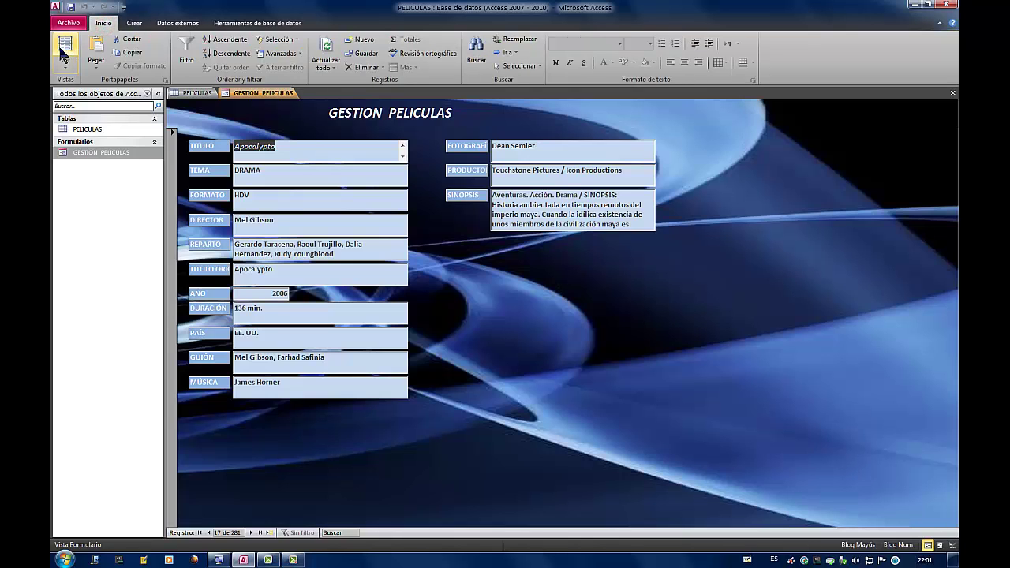
left_click(65, 66)
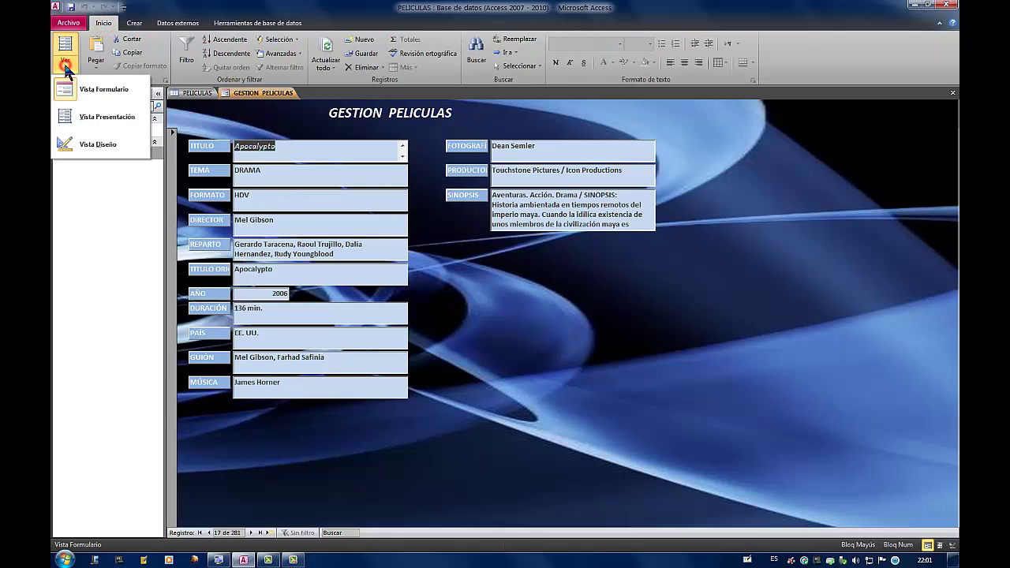
left_click(73, 144)
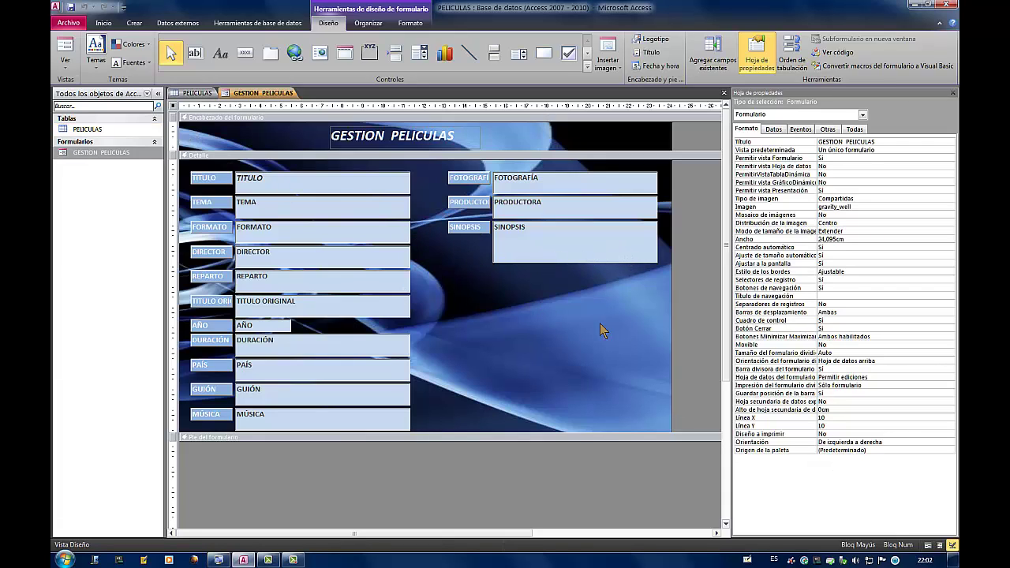
left_click(580, 265)
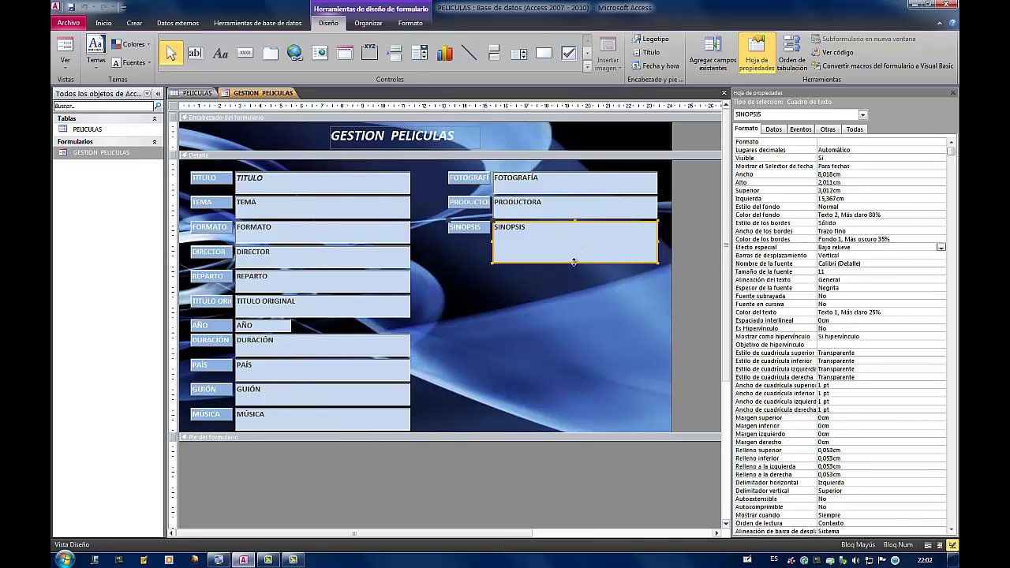
left_click_drag(574, 262, 563, 381)
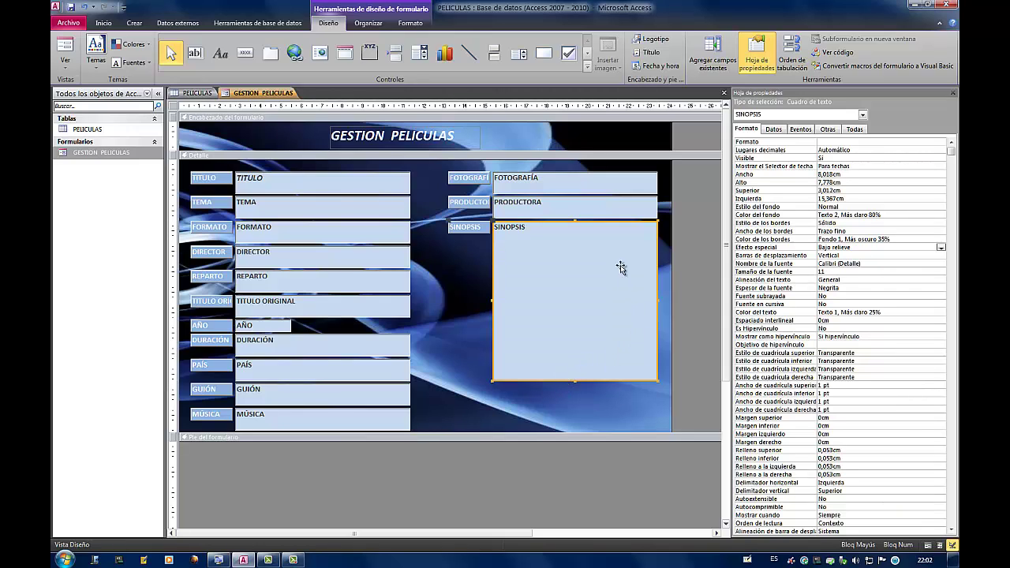
left_click(575, 377)
left_click_drag(581, 354, 581, 357)
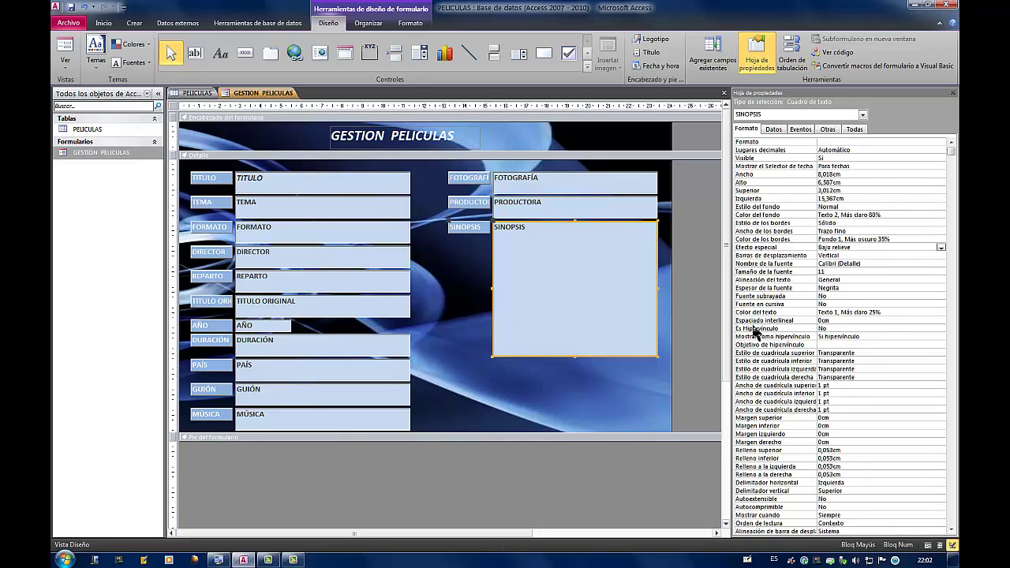
- Show the form in Form view and scroll through the first record's SINOPSIS text to check how it fits the box
left_click(63, 50)
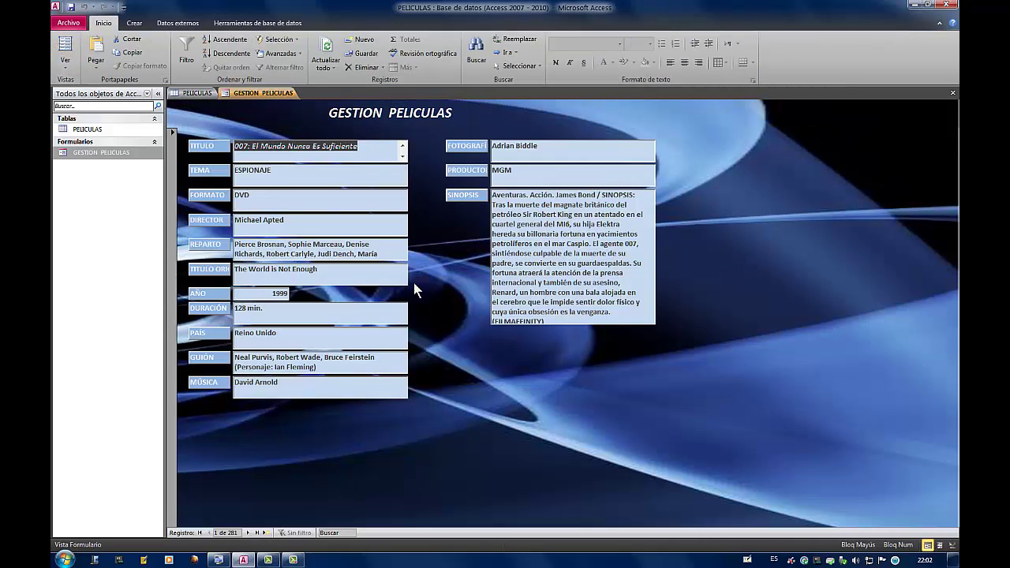
left_click(651, 282)
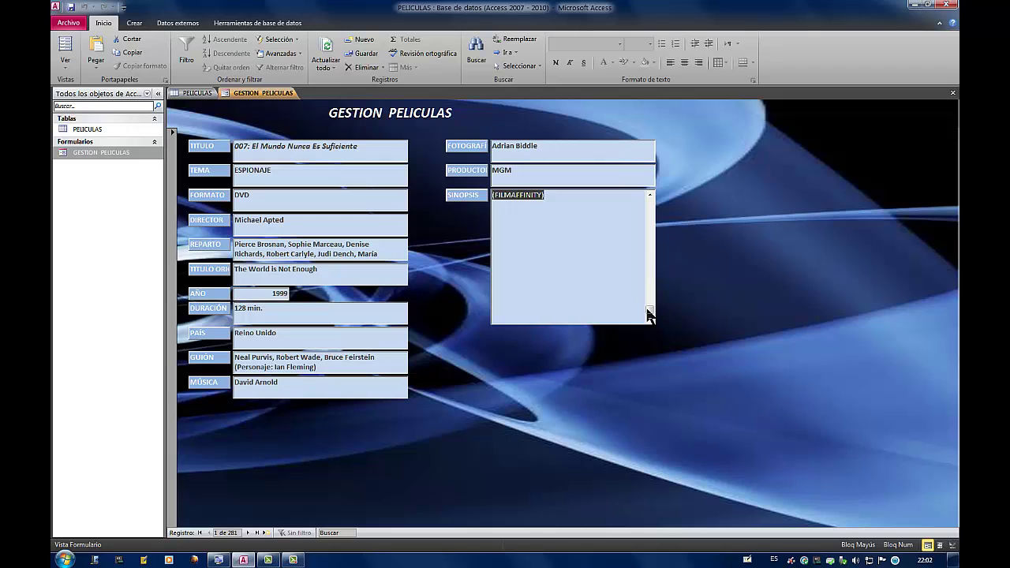
left_click_drag(651, 314, 652, 254)
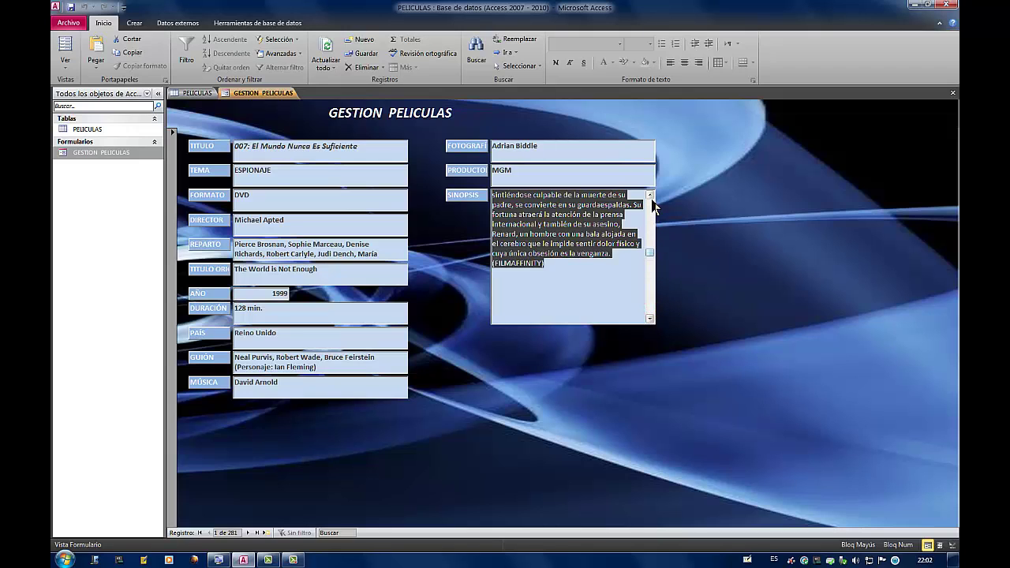
left_click(653, 197)
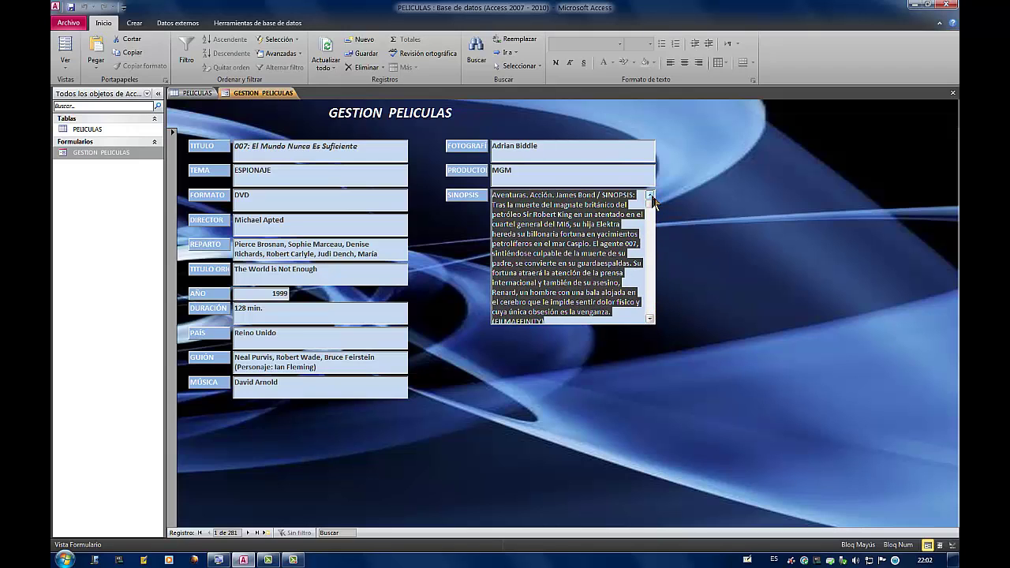
left_click(650, 319)
left_click(628, 298)
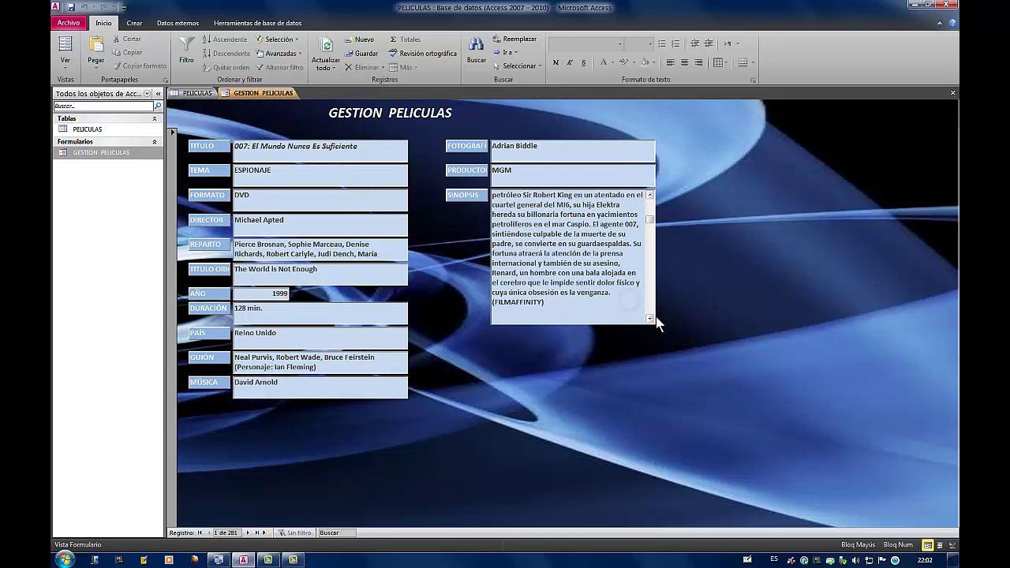
left_click(651, 319)
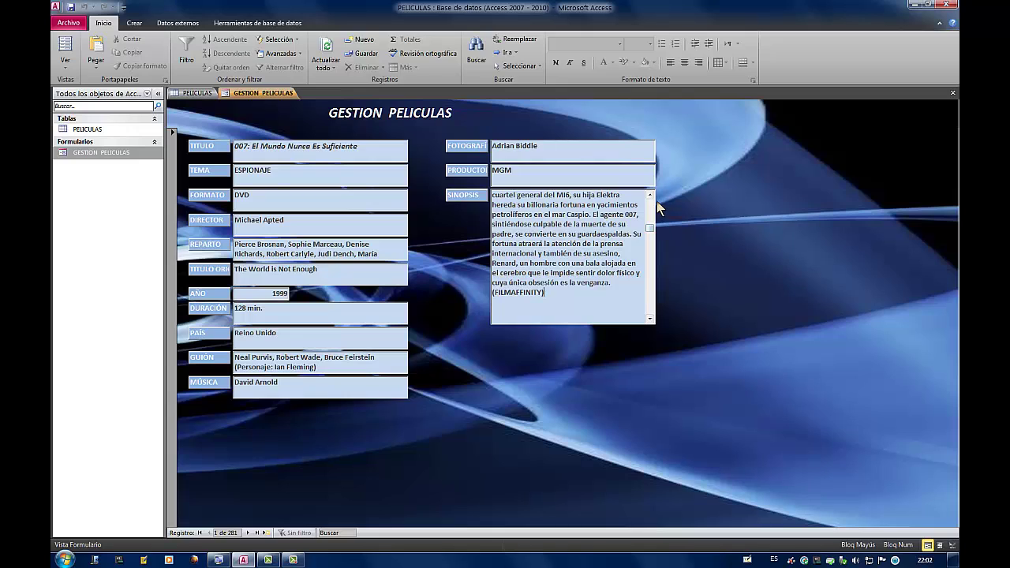
left_click(650, 195)
left_click(651, 195)
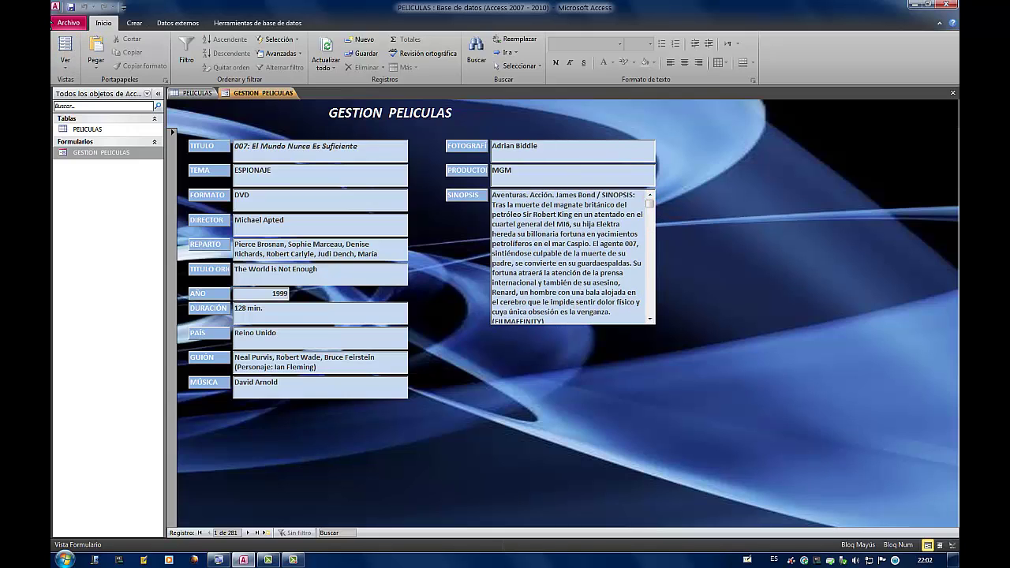
- Return the form to Design view and extend the SINOPSIS text box downwards to about 7.9 cm high
left_click(66, 67)
left_click(69, 142)
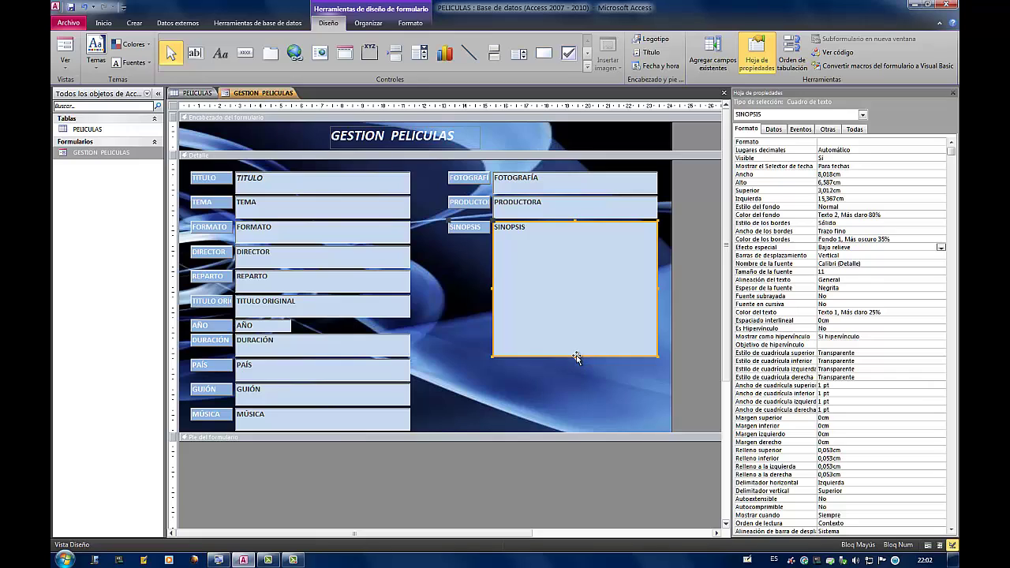
left_click_drag(576, 357, 574, 382)
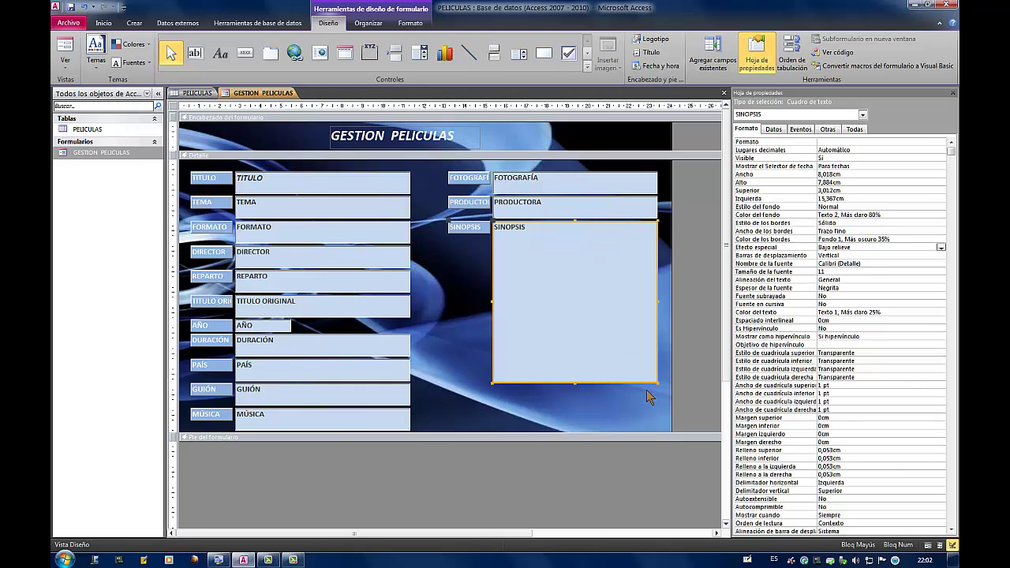
- Show the form in Form view to check the first record's SINOPSIS text, and return it to Design view
left_click(66, 48)
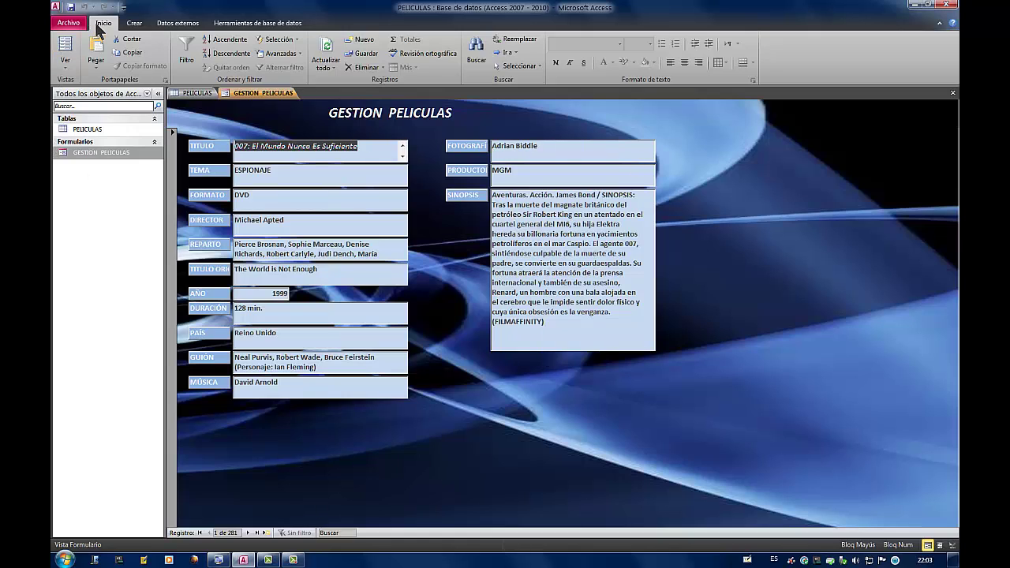
left_click(63, 65)
left_click(87, 144)
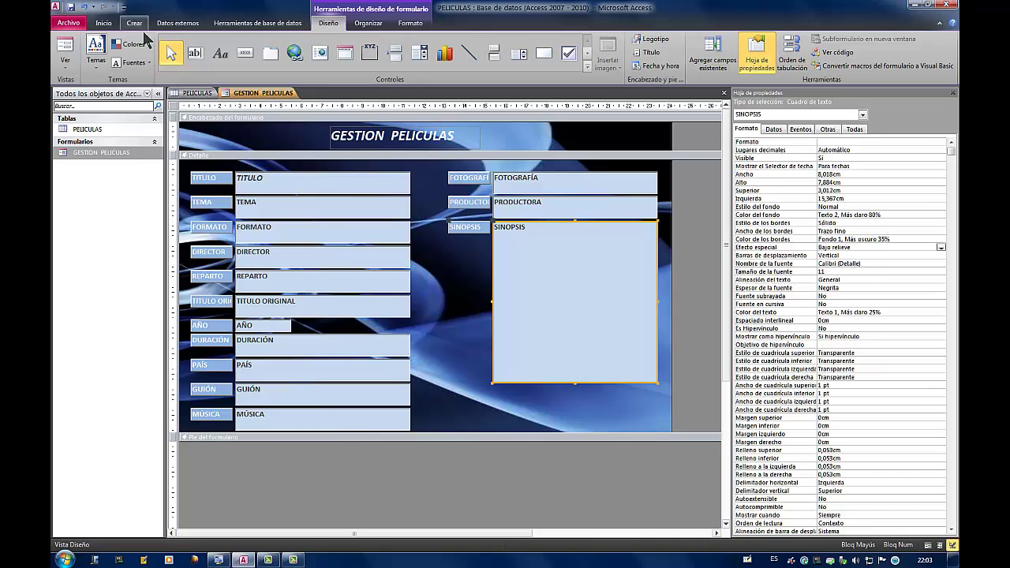
- Set the text alignment property of the SINOPSIS text box to Distribuir
left_click(102, 23)
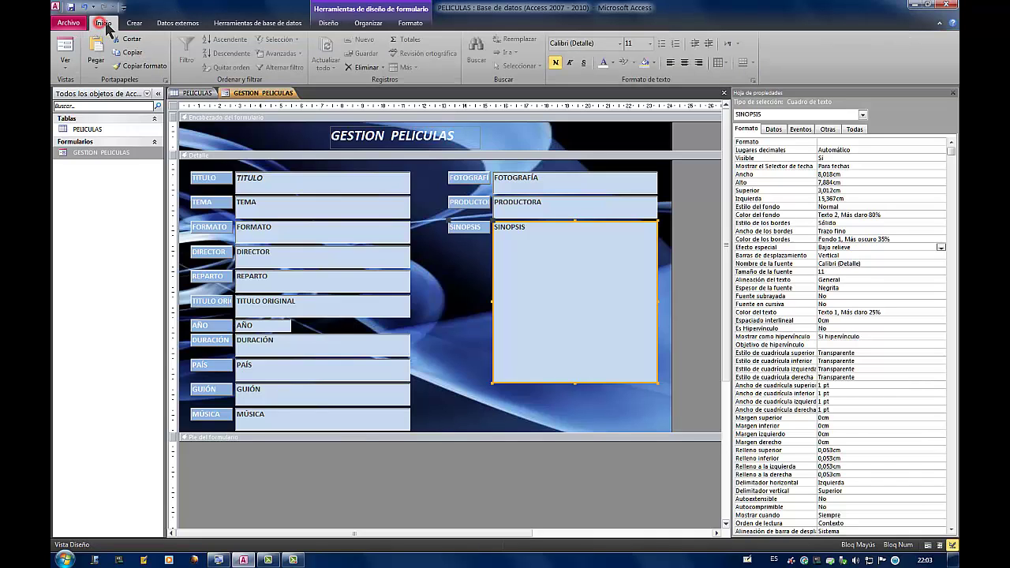
left_click(411, 24)
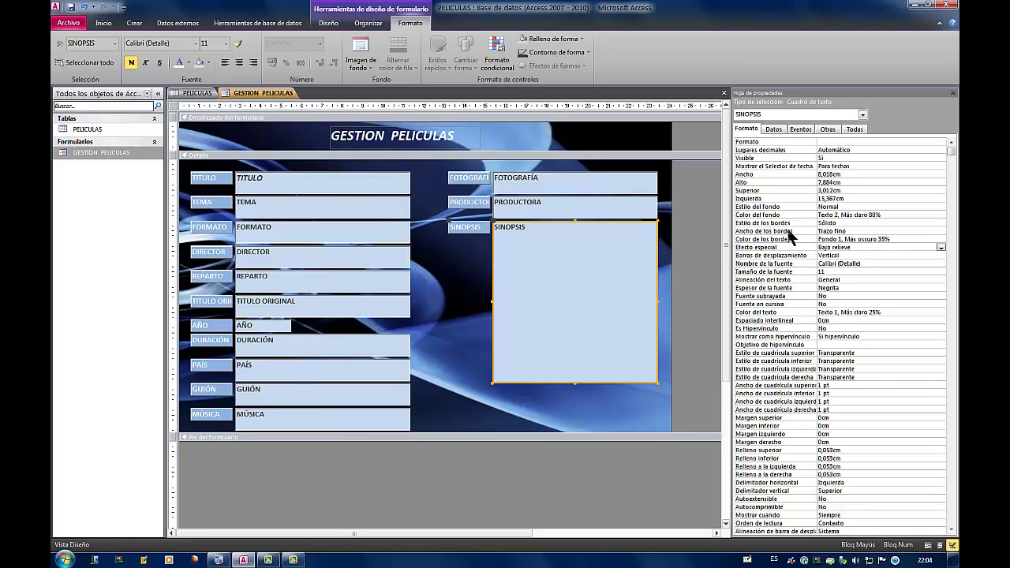
left_click(868, 280)
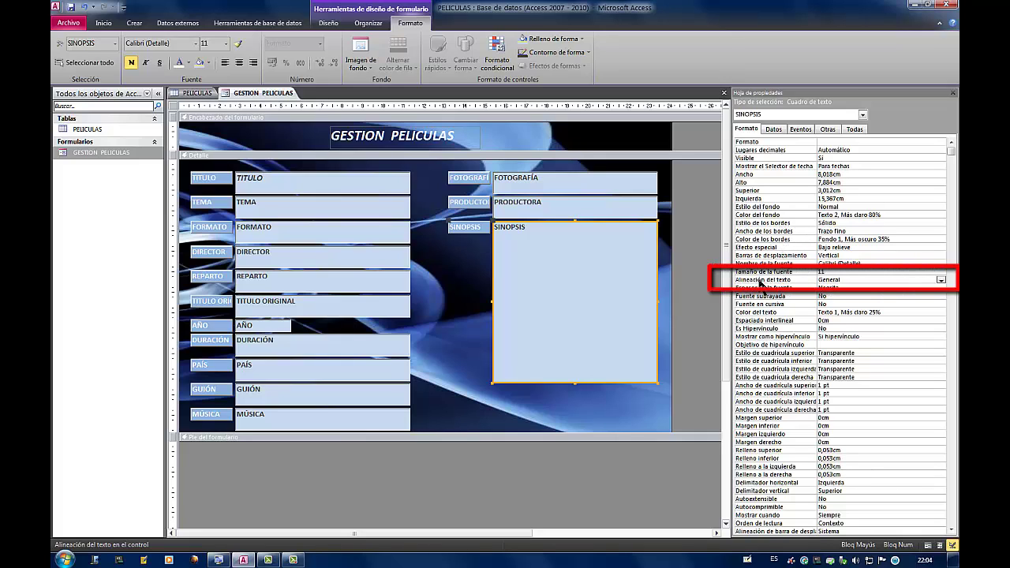
left_click(941, 280)
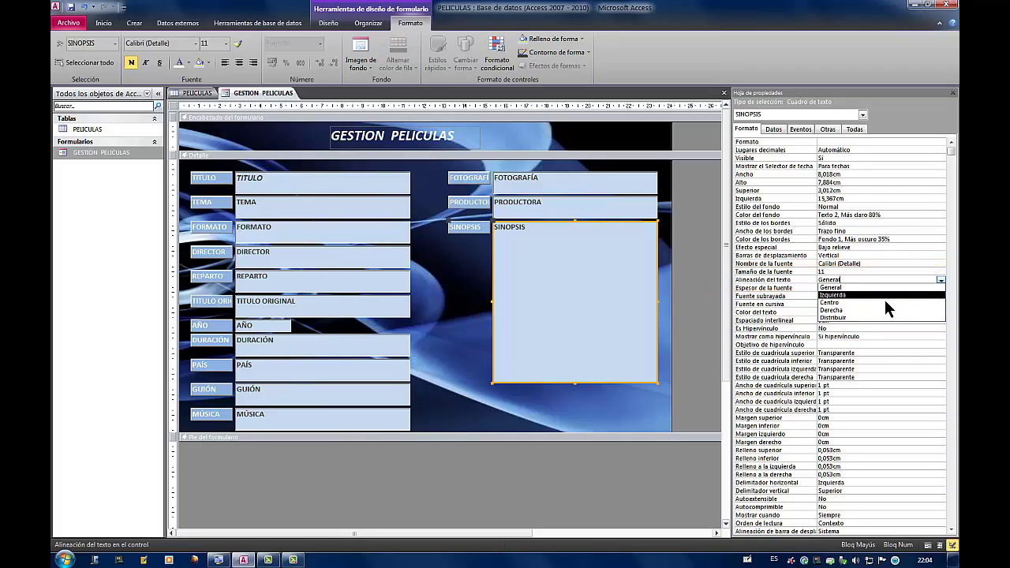
left_click(860, 318)
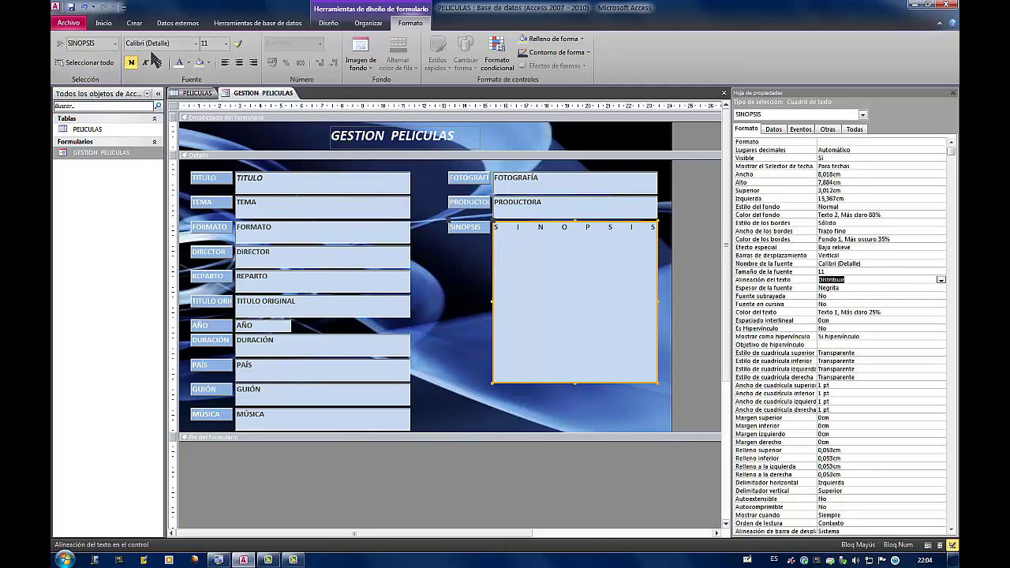
- Switch the form to Form view and page forward through the records to check the distributed SINOPSIS text
left_click(104, 24)
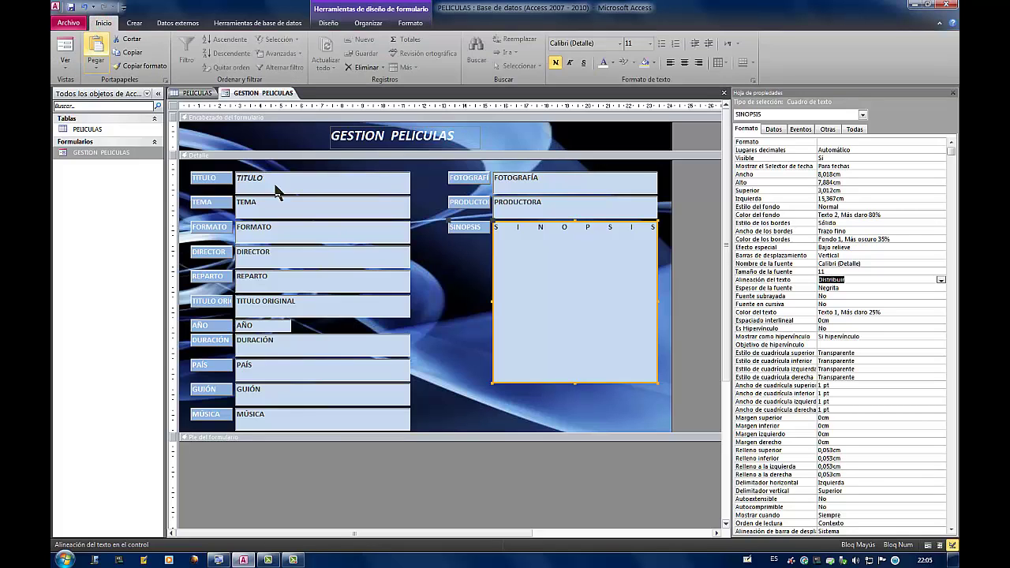
left_click(64, 51)
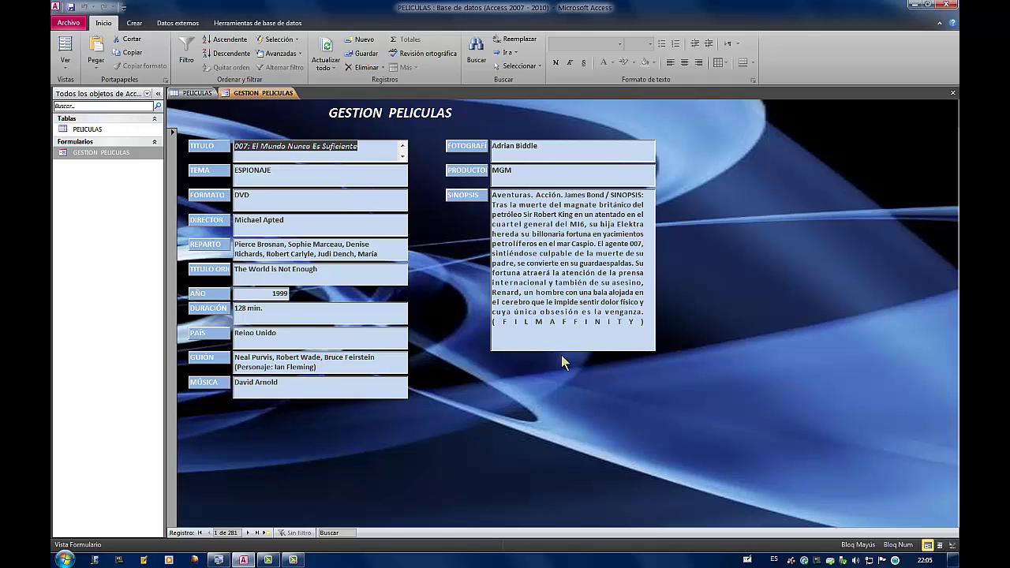
left_click(249, 533)
left_click(250, 534)
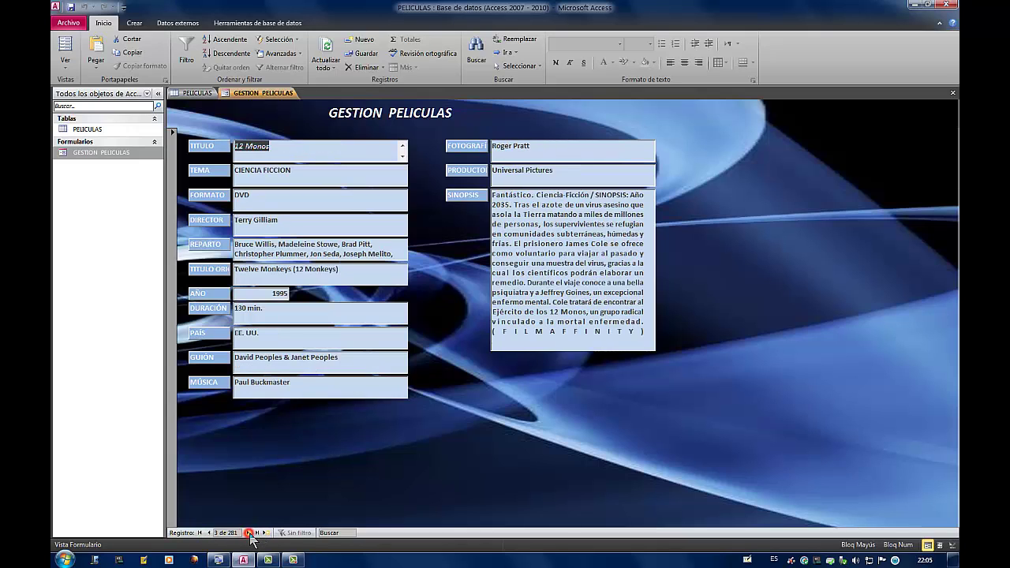
left_click(249, 534)
left_click(250, 534)
left_click(250, 534)
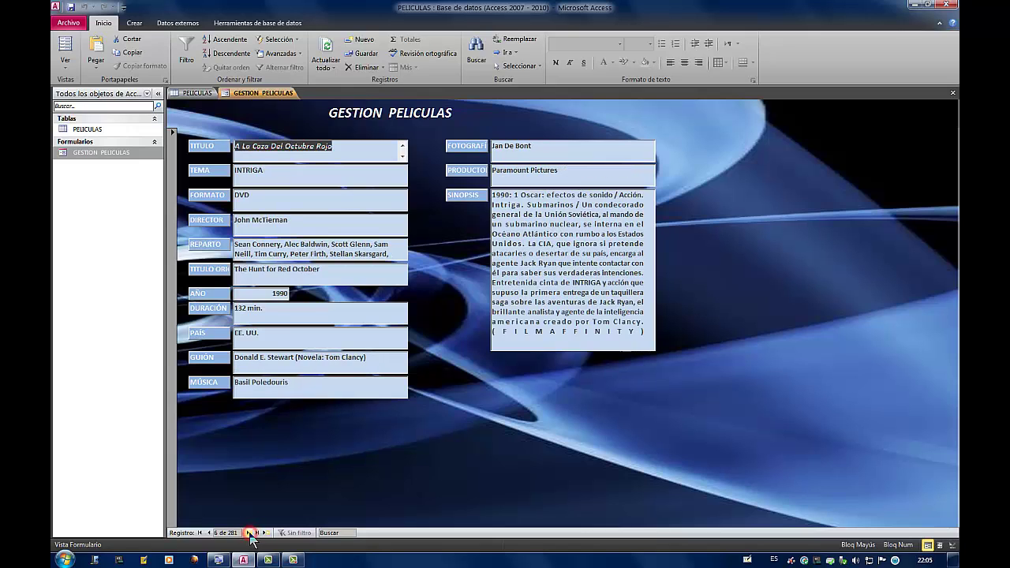
left_click(250, 534)
left_click(250, 534)
left_click(249, 533)
left_click(249, 534)
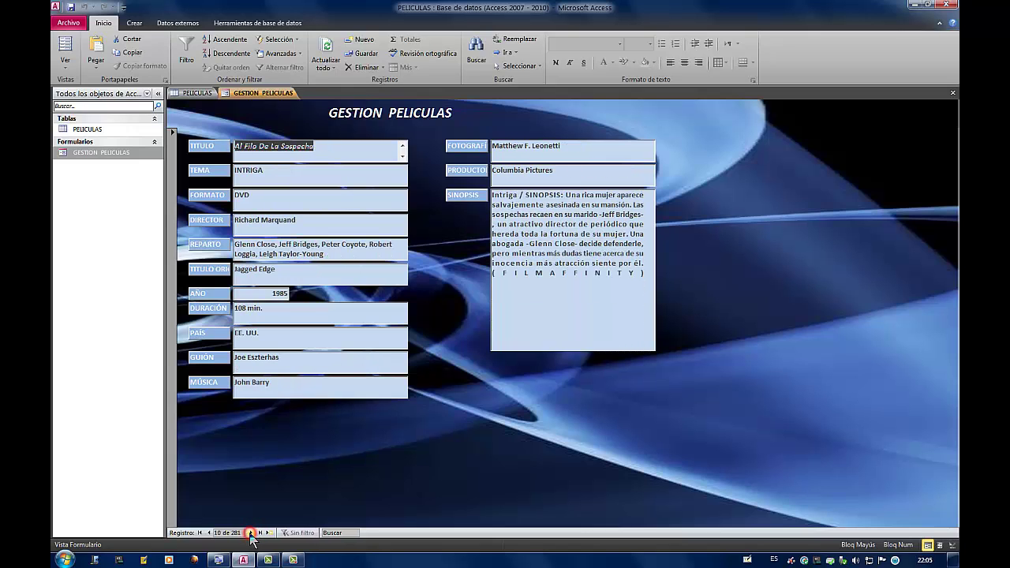
left_click(249, 534)
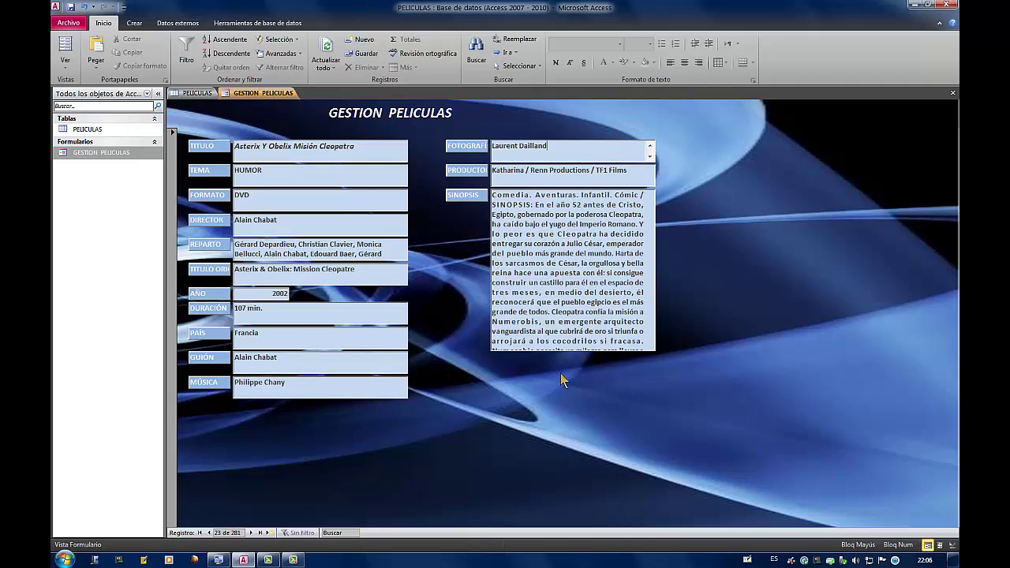